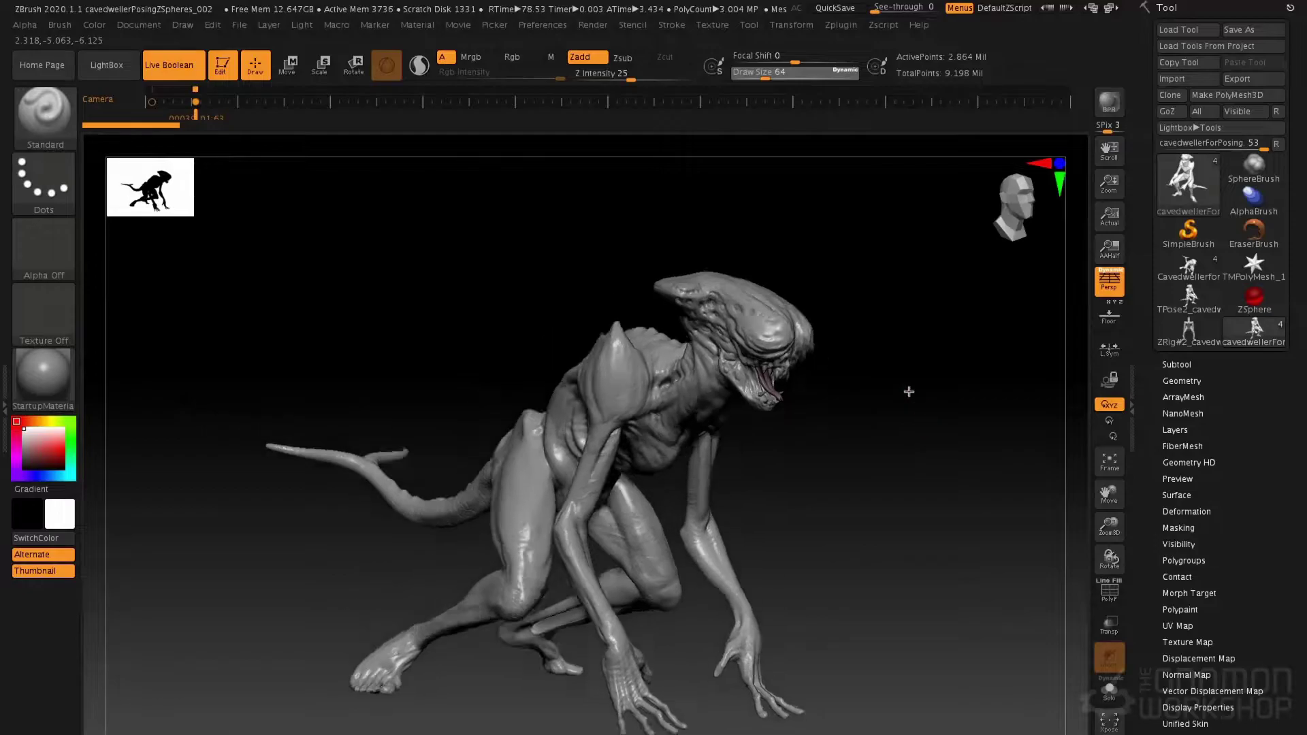
- Delete the PM3D_Cube3D1 ground subtool and make the cavedwellerForPosing subtool active
click(1198, 366)
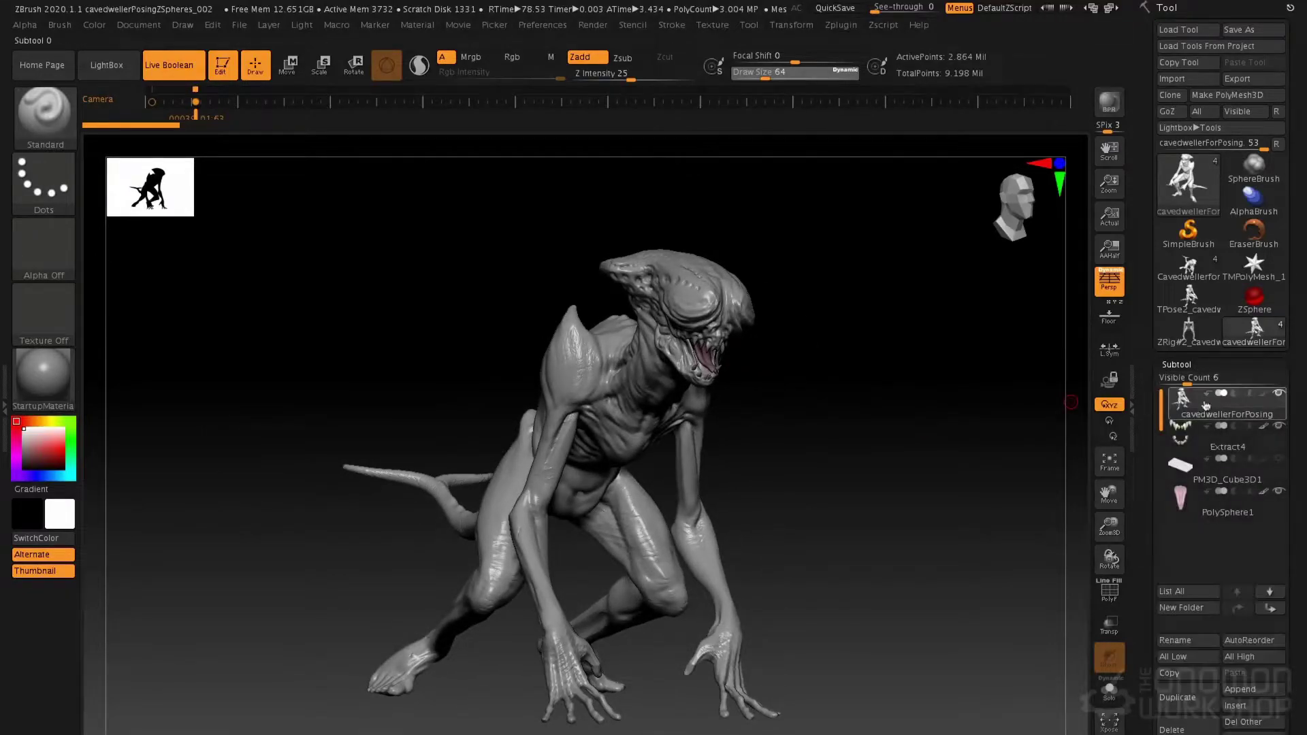
mouse_move(1181, 502)
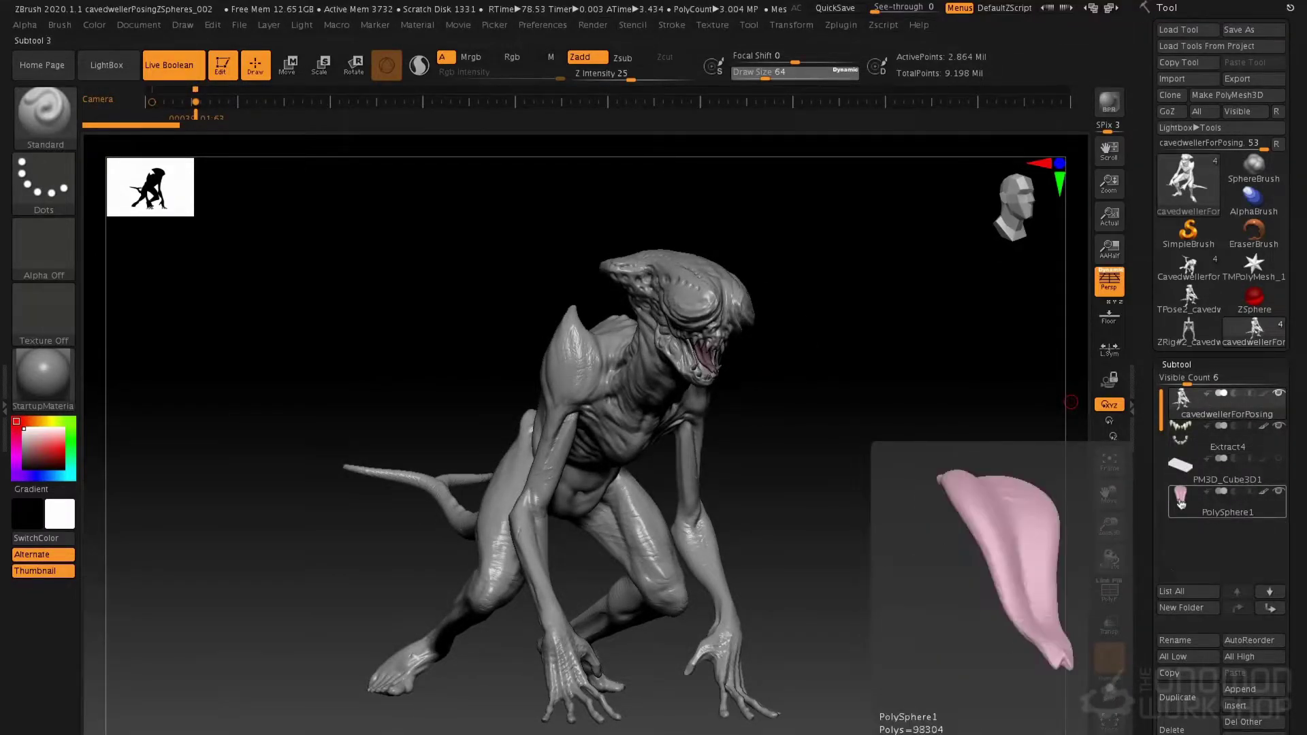
click(1181, 466)
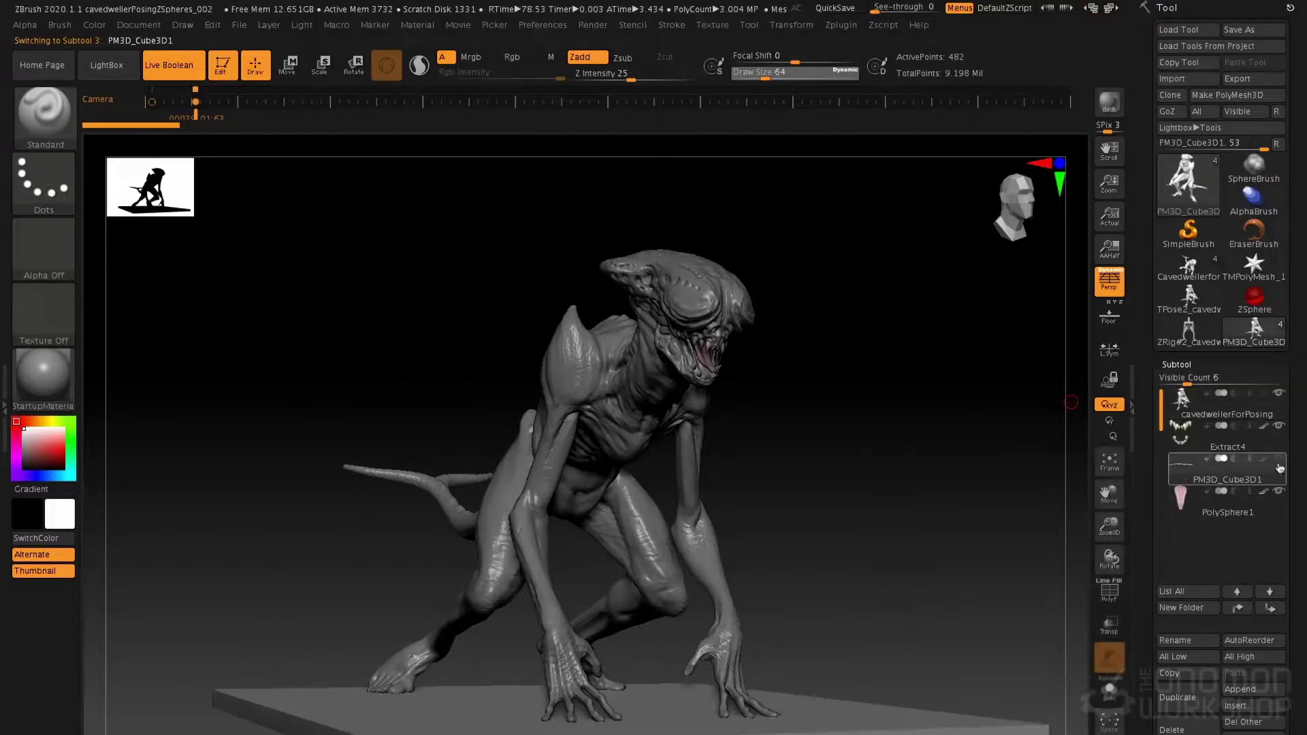
mouse_move(913, 400)
mouse_down()
mouse_move(960, 409)
mouse_move(913, 408)
mouse_move(925, 404)
mouse_up()
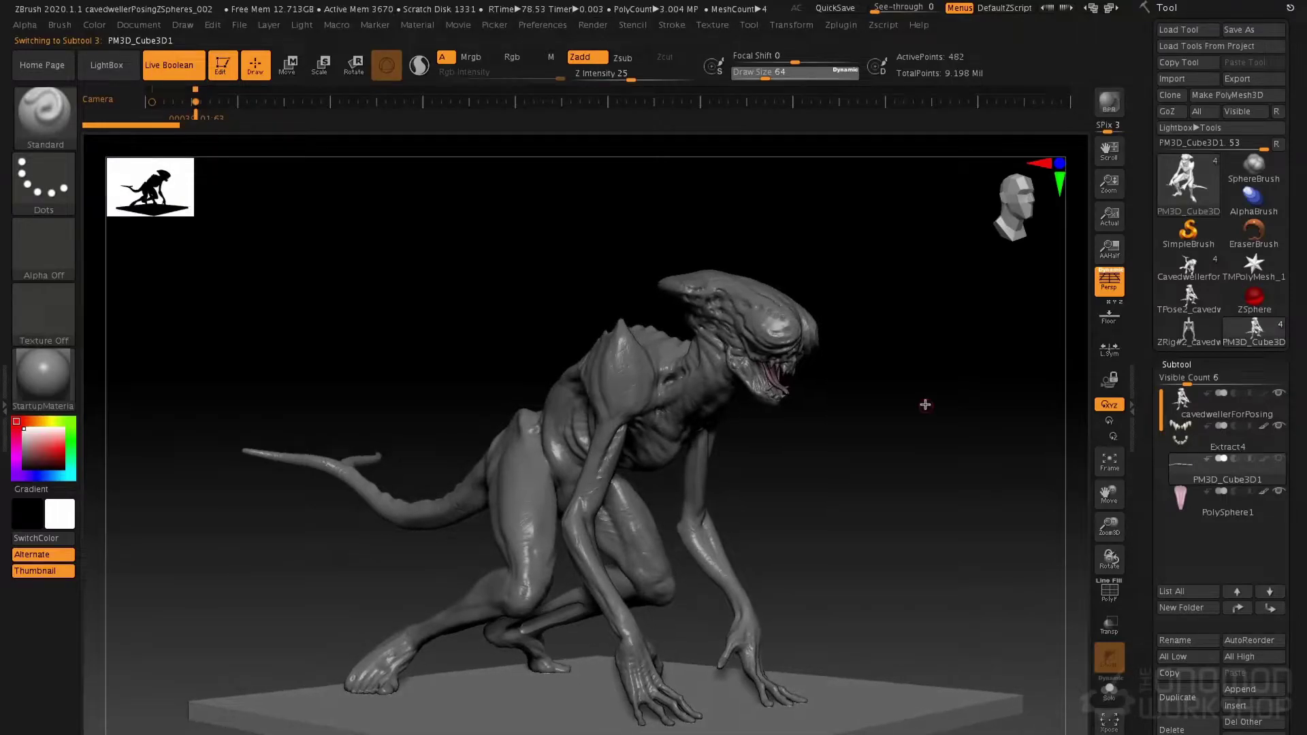
click(1195, 729)
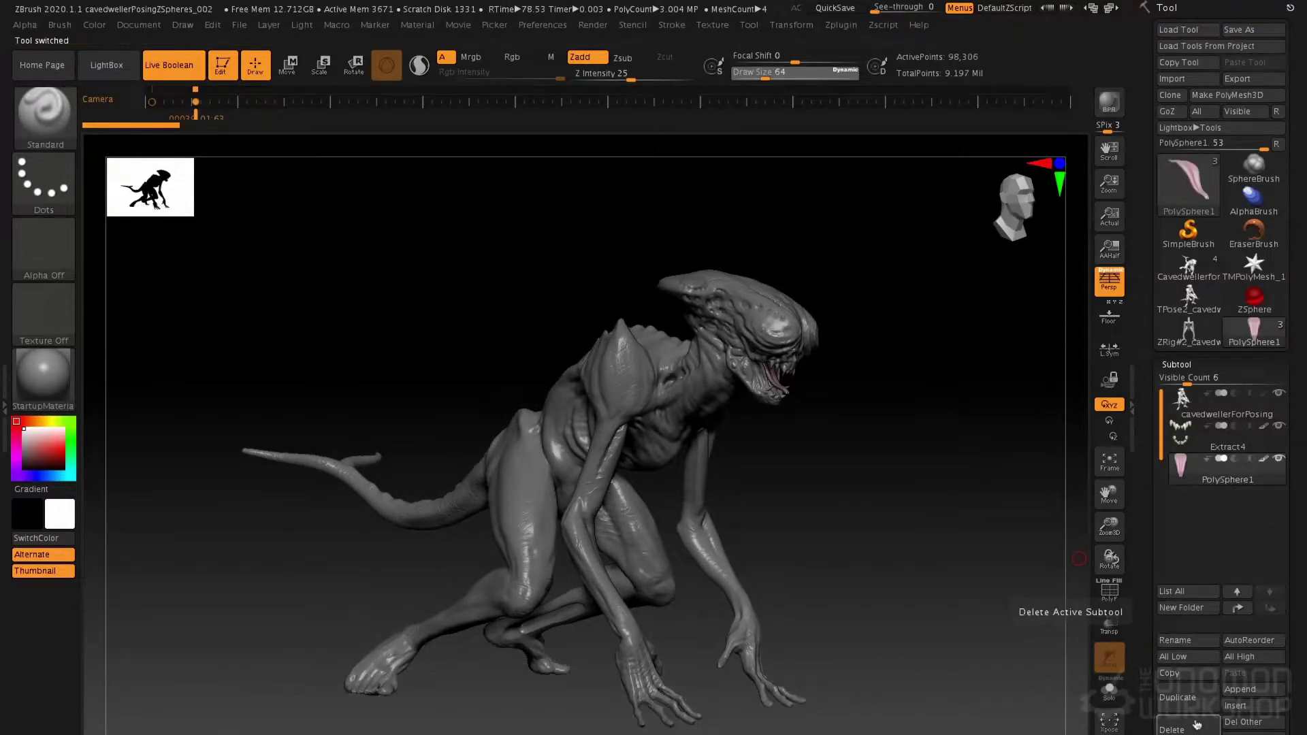
drag(890, 395, 998, 417)
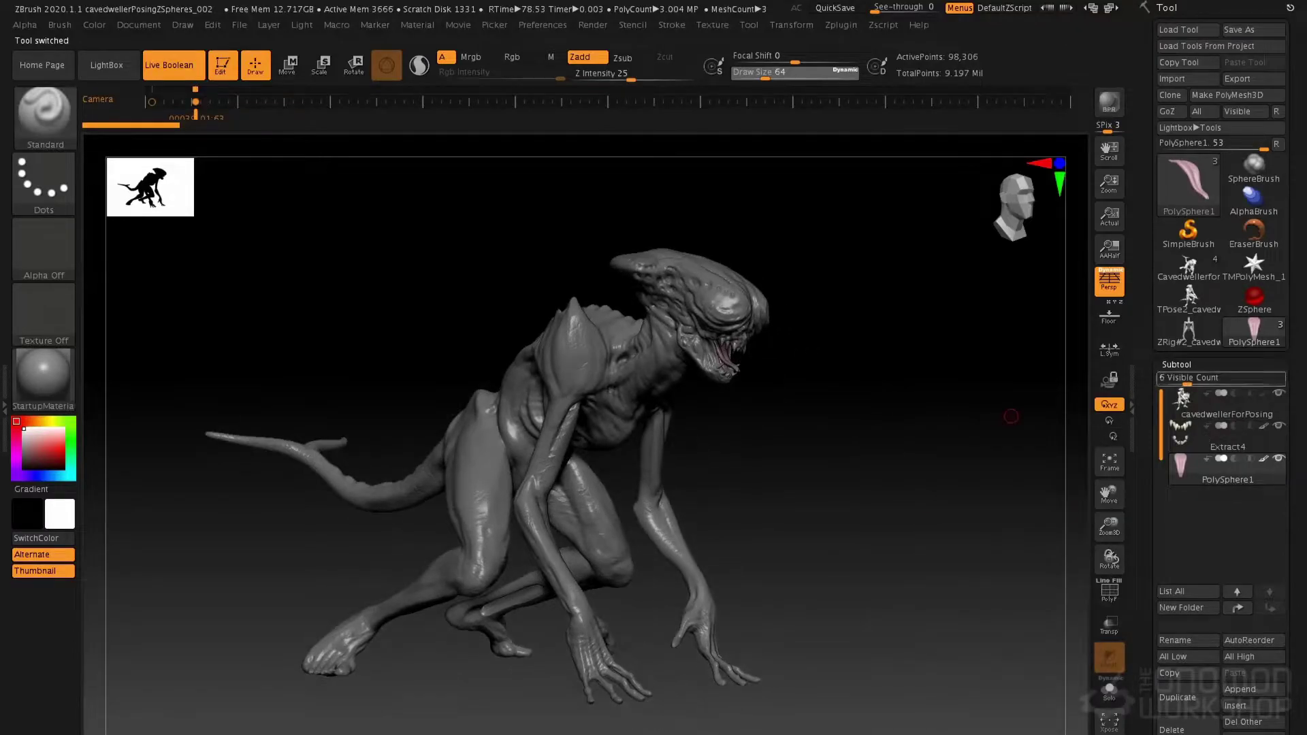
mouse_move(1188, 470)
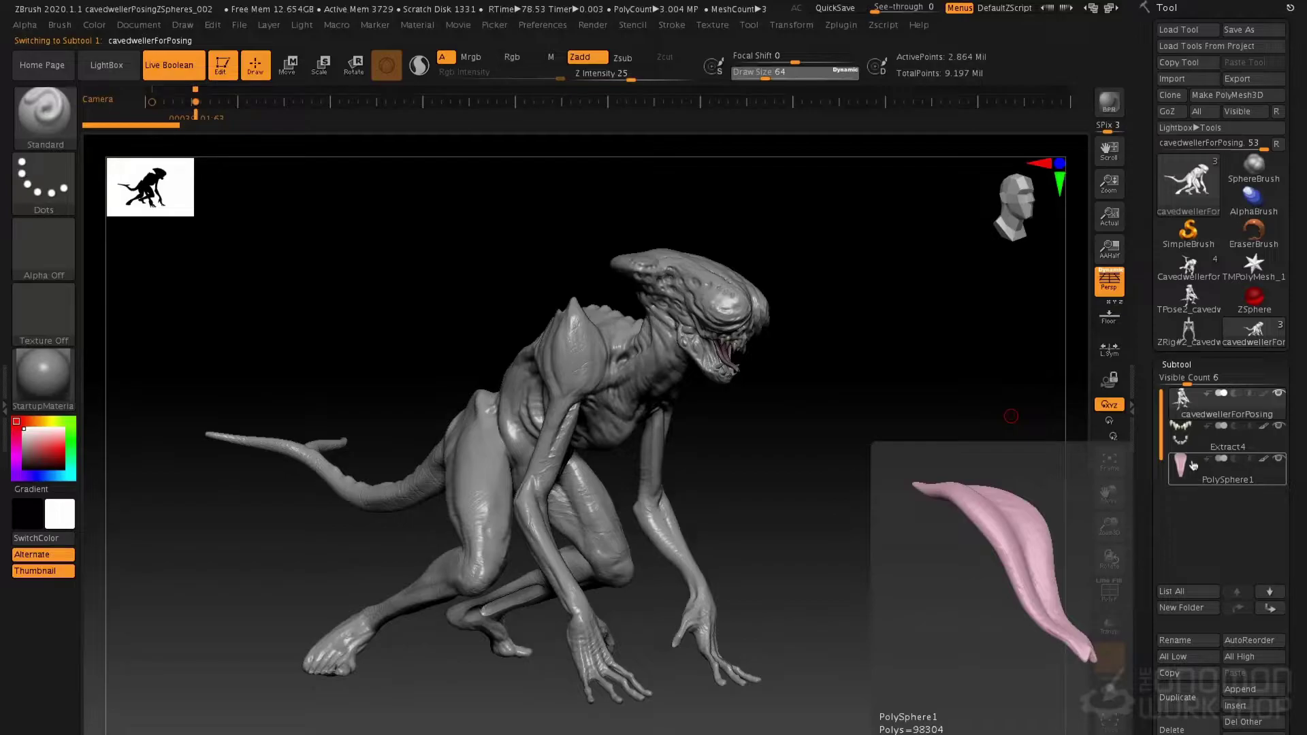
- Turn off ZSphere Rig in Transpose Master, create a TPoseMesh of the creature's subtools and check its polyframe
click(845, 30)
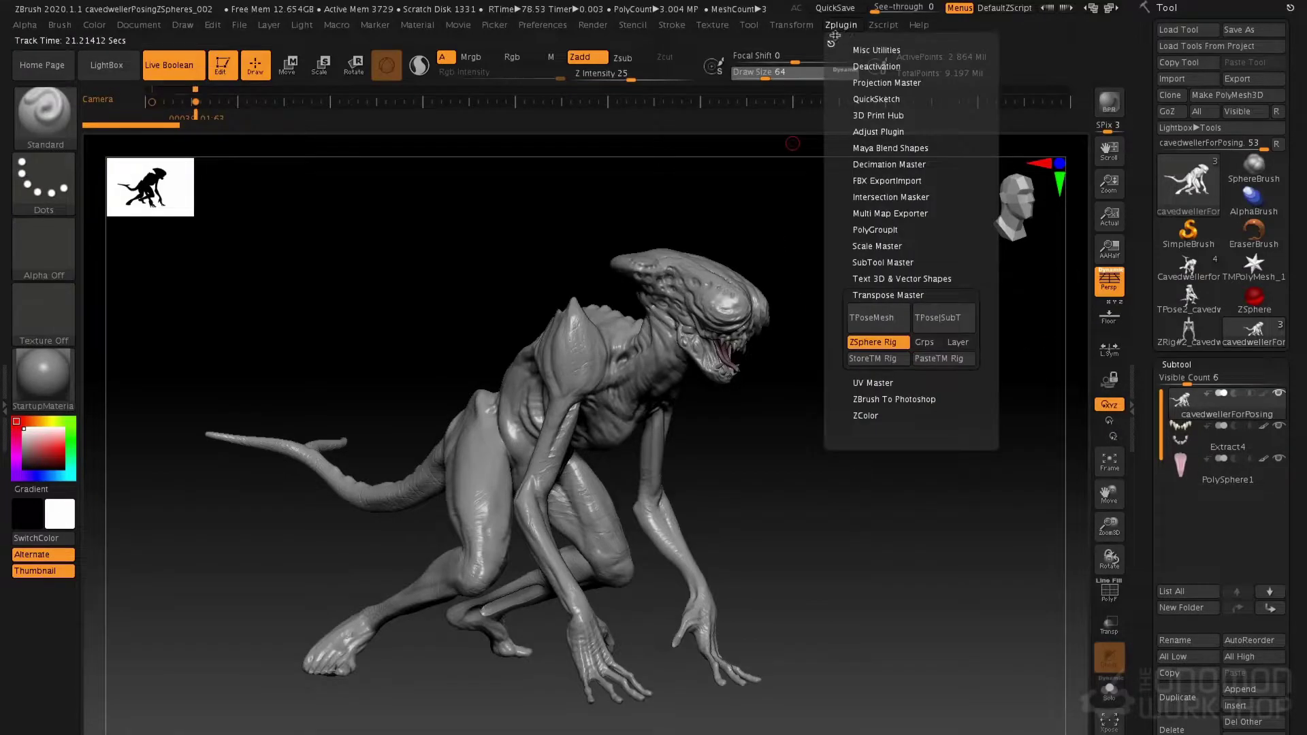
click(833, 40)
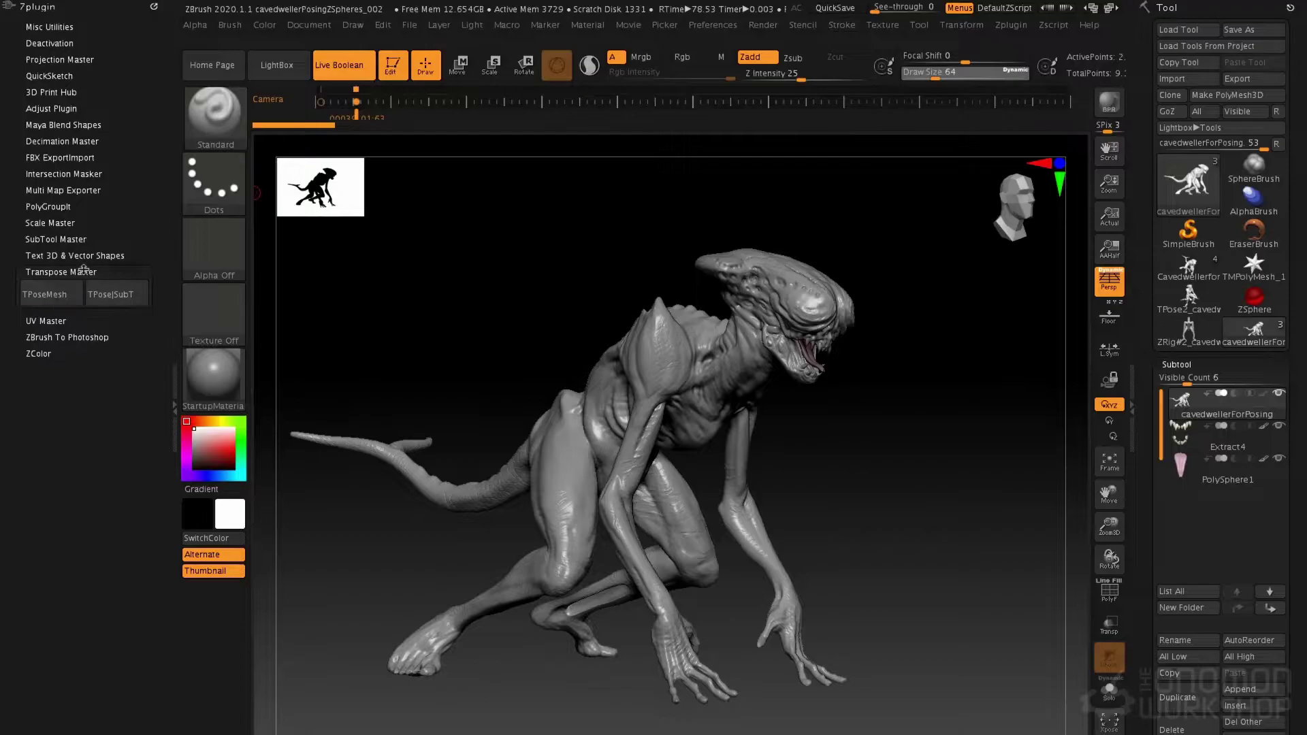
click(60, 320)
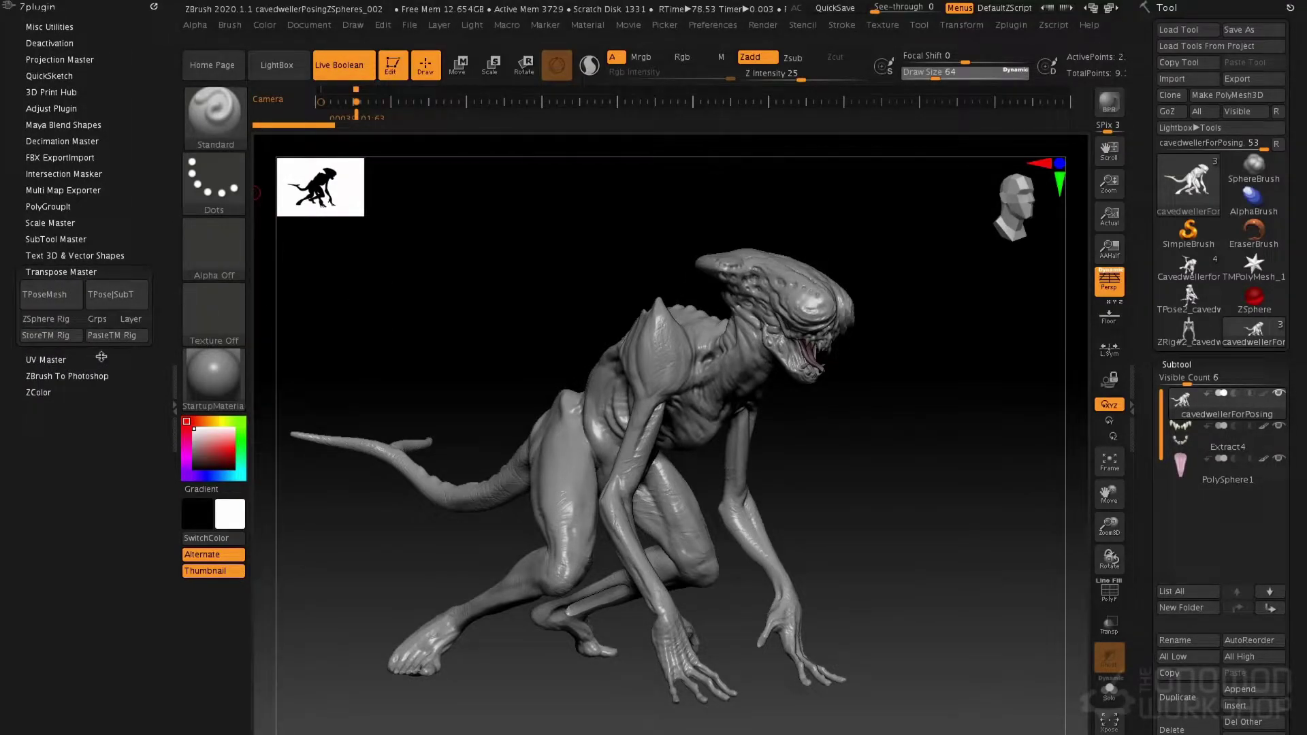
click(60, 297)
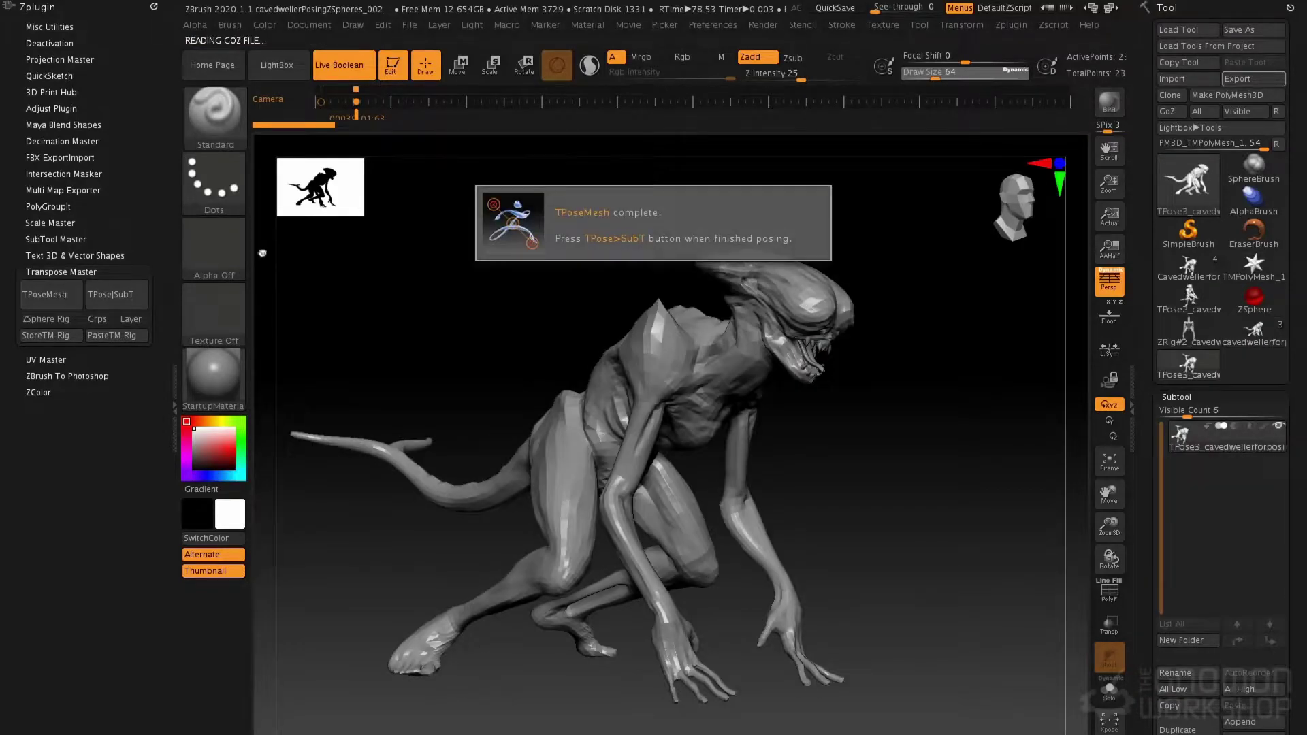
drag(831, 381, 907, 415)
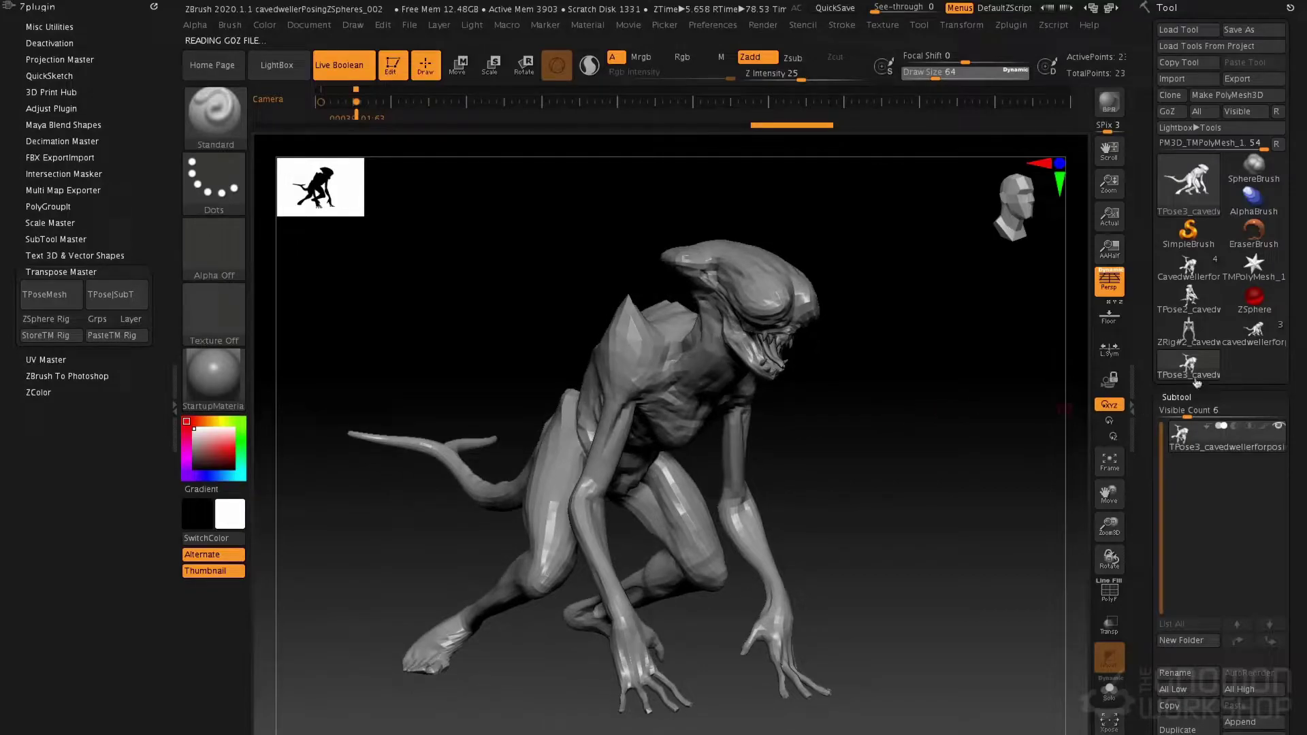
drag(746, 372, 765, 403)
key(shift+f)
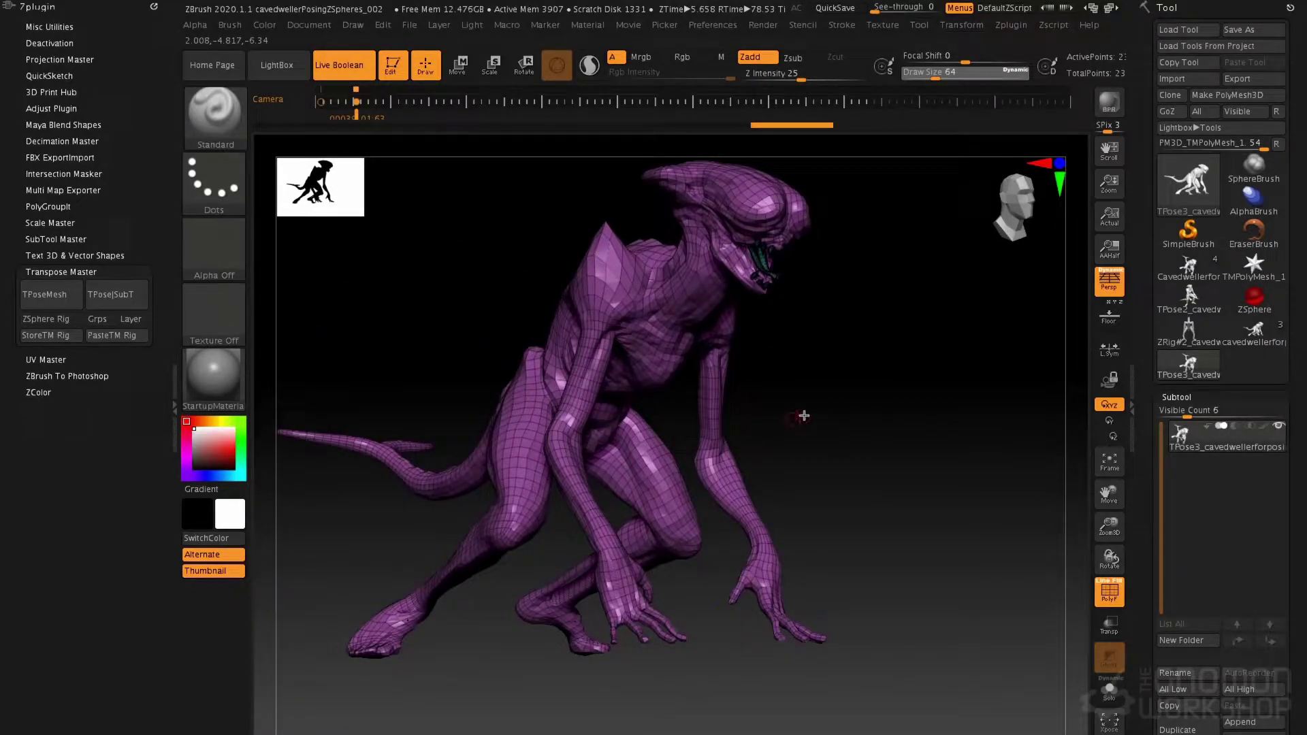
key(shift+f)
- Set Rotate to the transpose line instead of the gizmo and mask the creature's upper body topologically down to the waist
drag(810, 322, 720, 275)
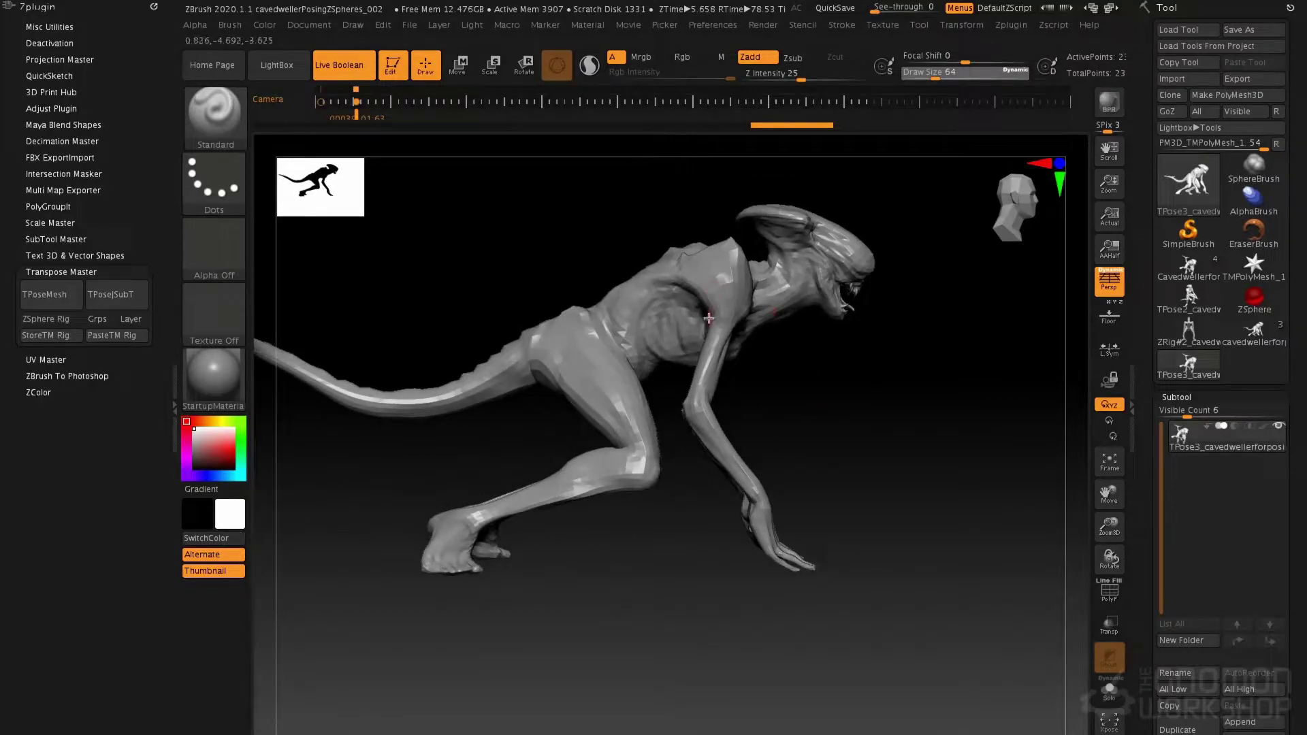
key(r)
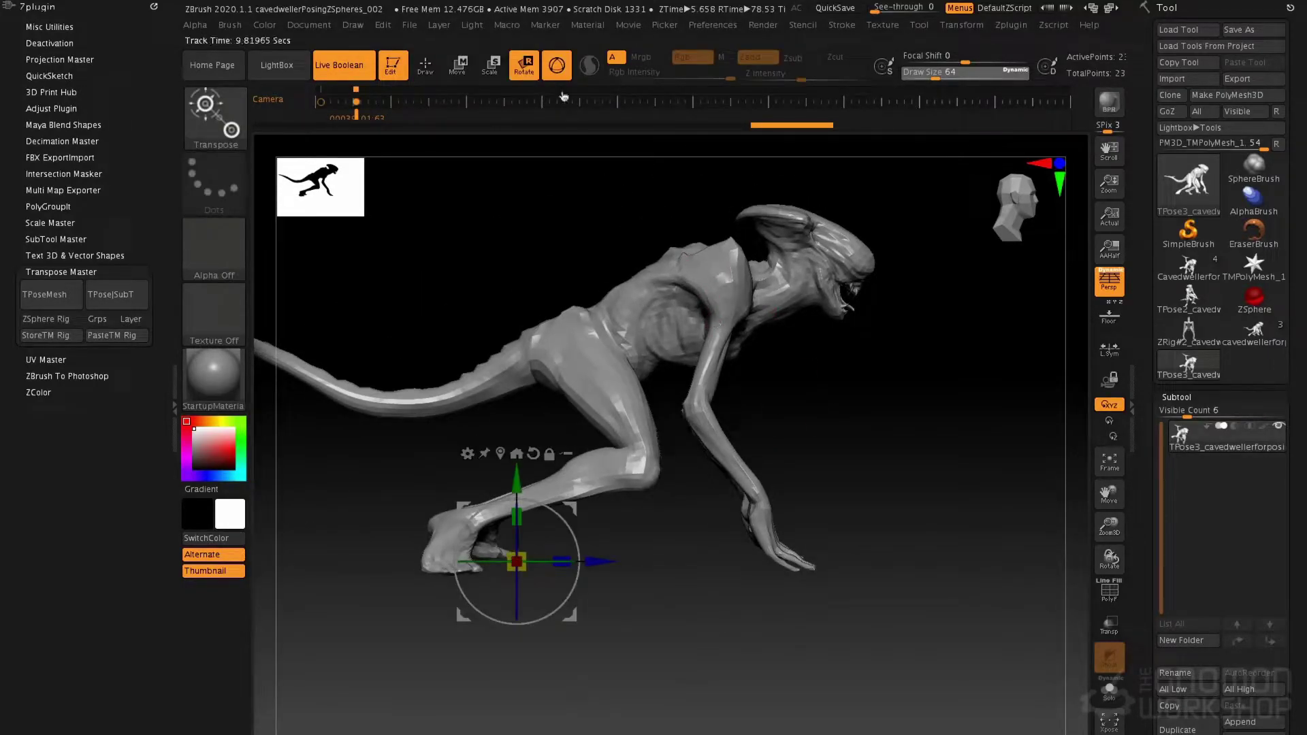
click(558, 71)
drag(610, 342, 529, 247)
drag(674, 306, 713, 159)
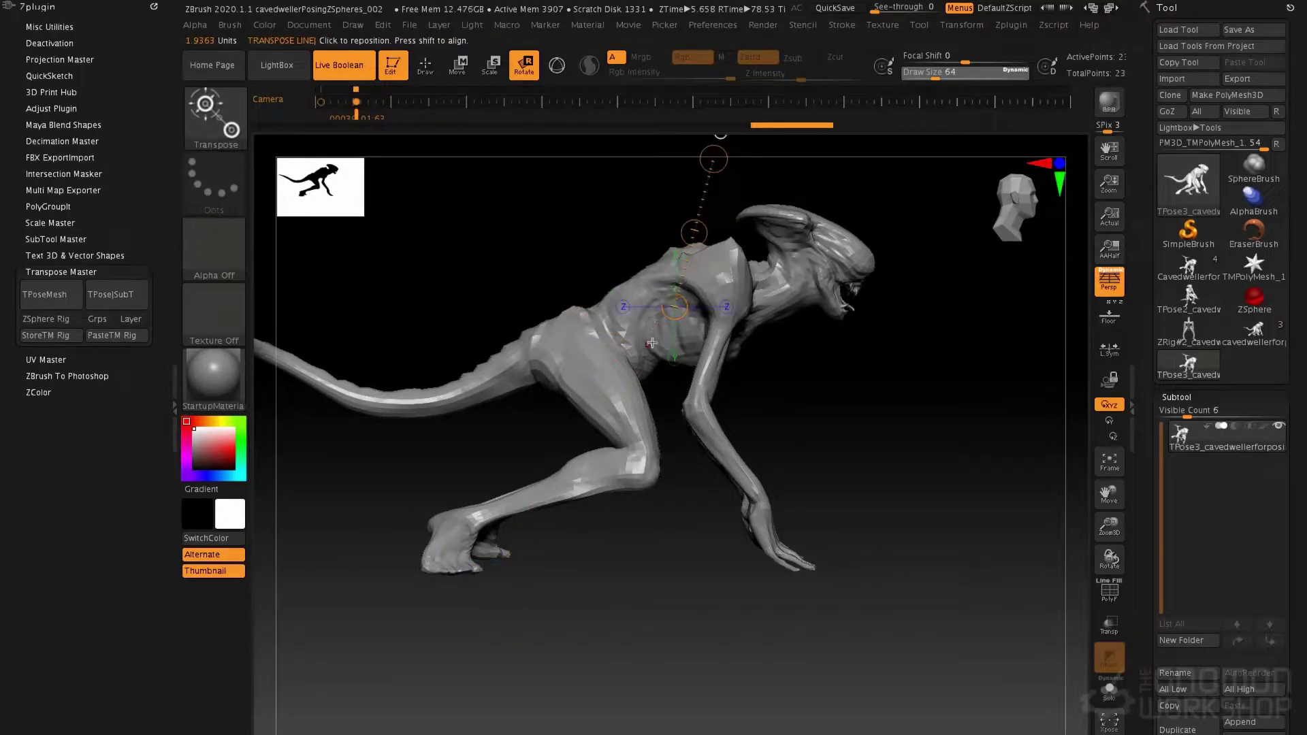
alt+drag(590, 266, 636, 309)
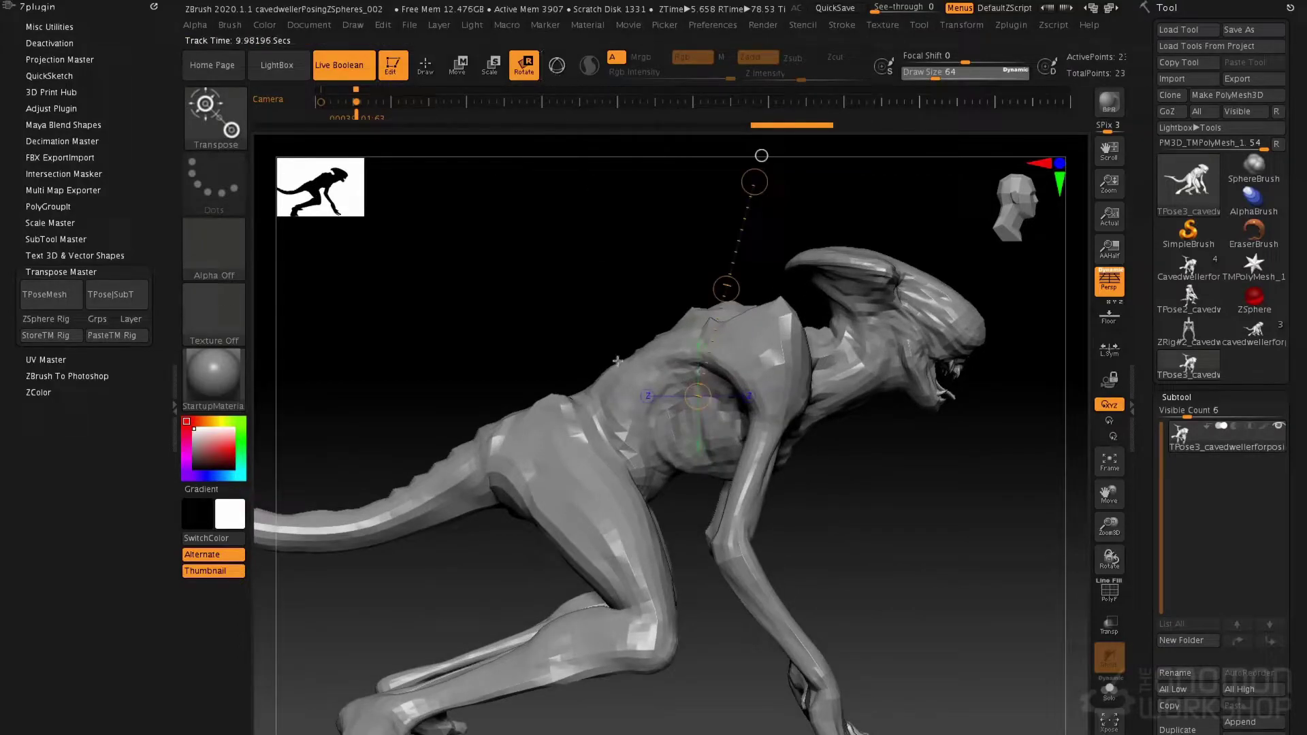
ctrl+drag(637, 408, 595, 467)
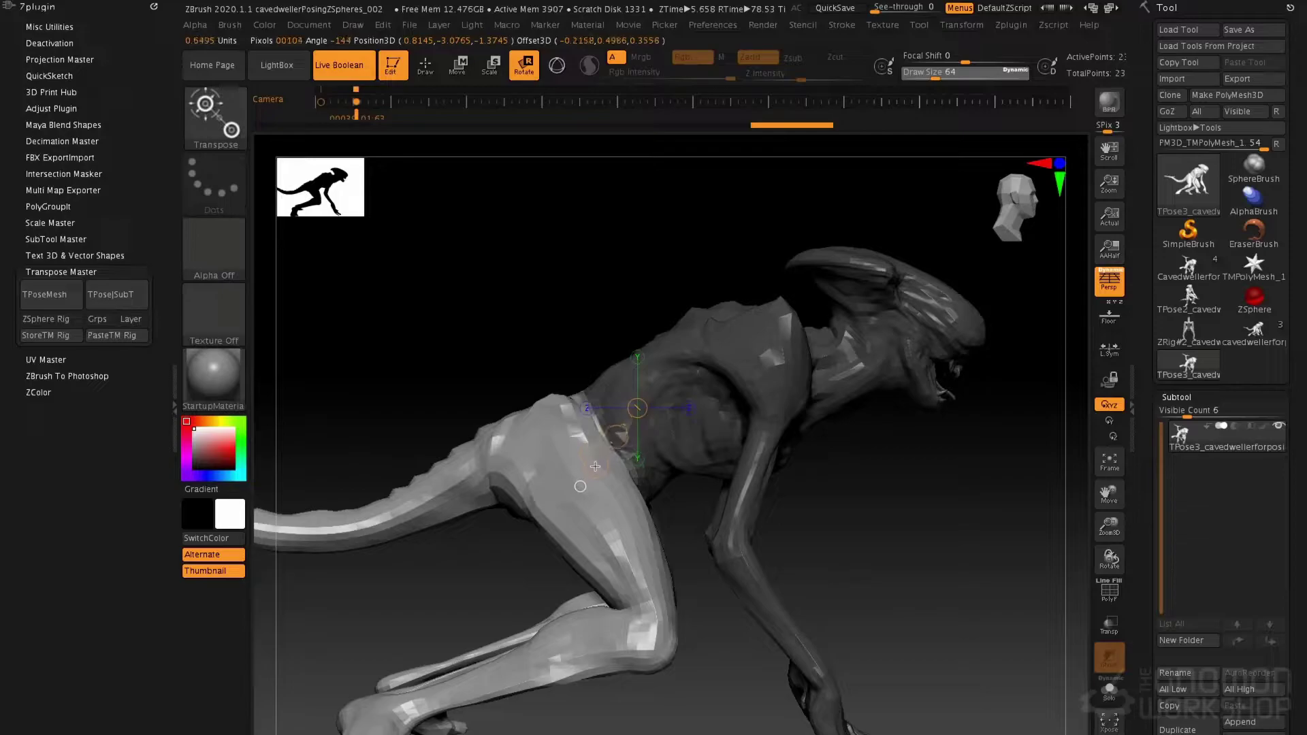
- Paint the mask over the lower abdomen and groin at draw size 217, and invert it so the legs and tail are masked
mouse_move(572, 294)
mouse_down()
mouse_move(598, 326)
mouse_move(706, 300)
mouse_move(514, 292)
mouse_move(700, 387)
mouse_move(752, 538)
mouse_move(780, 549)
mouse_up()
key(q)
key(space)
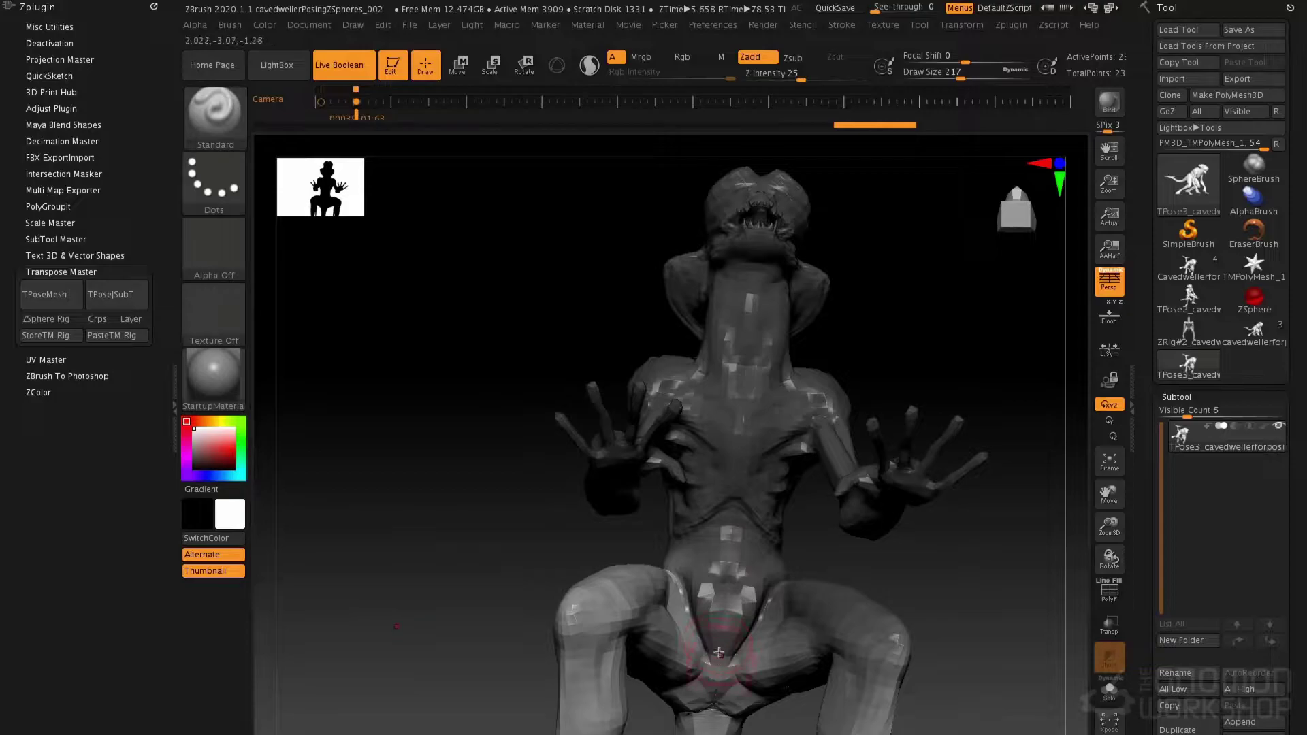
key(ctrl)
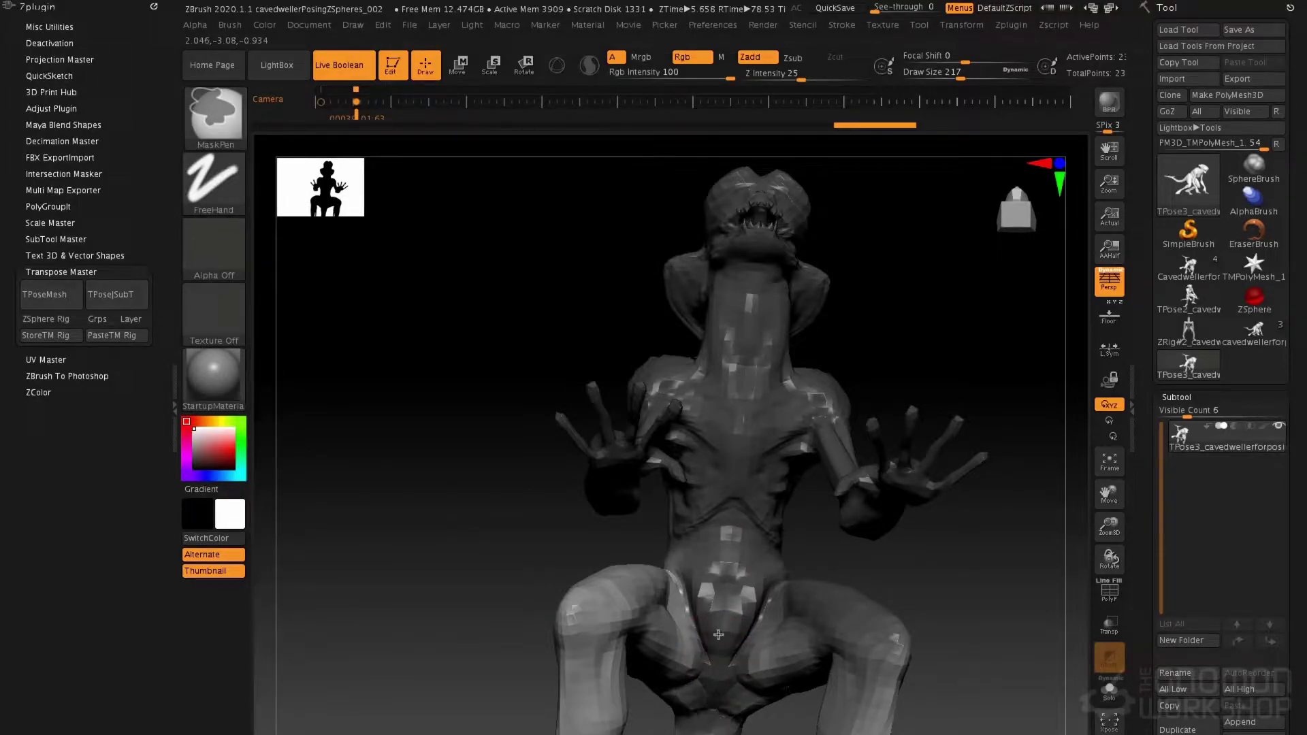
mouse_move(733, 692)
mouse_down()
mouse_move(627, 554)
mouse_move(688, 508)
mouse_move(574, 549)
mouse_up()
key(ctrl)
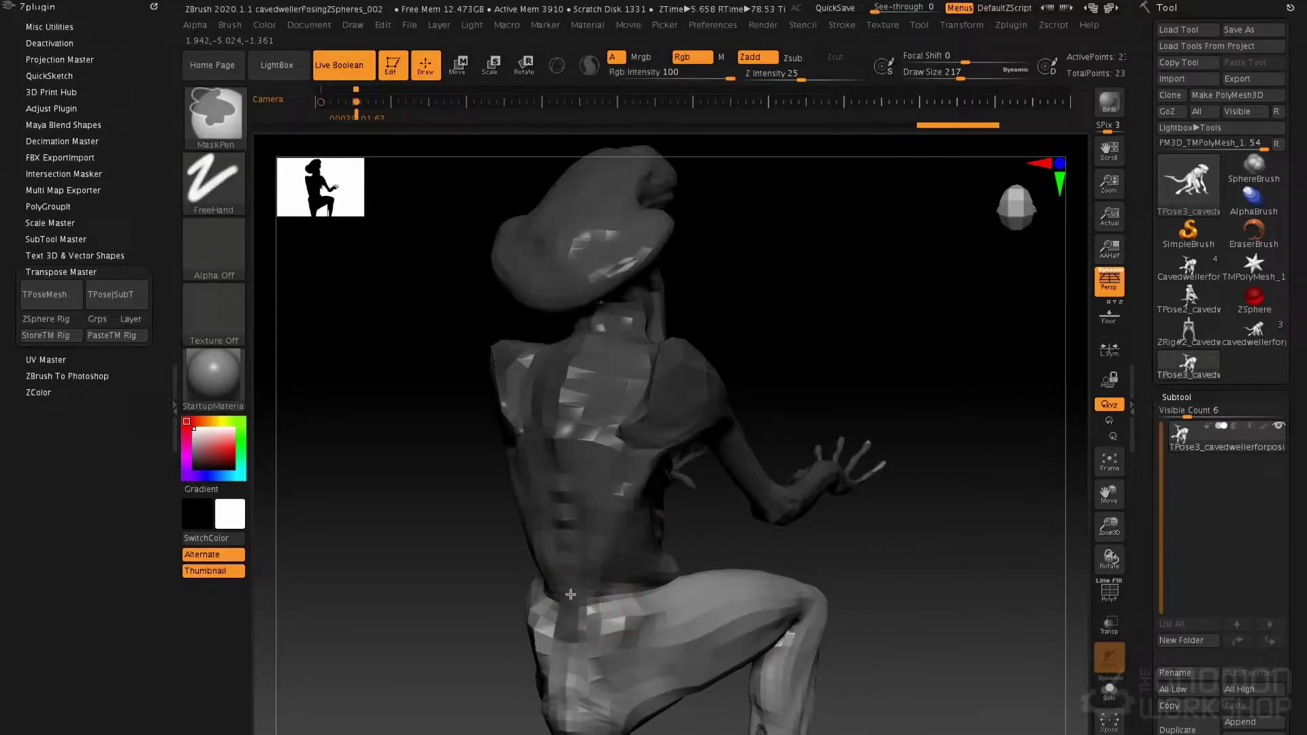
ctrl+click(712, 533)
ctrl+click(699, 621)
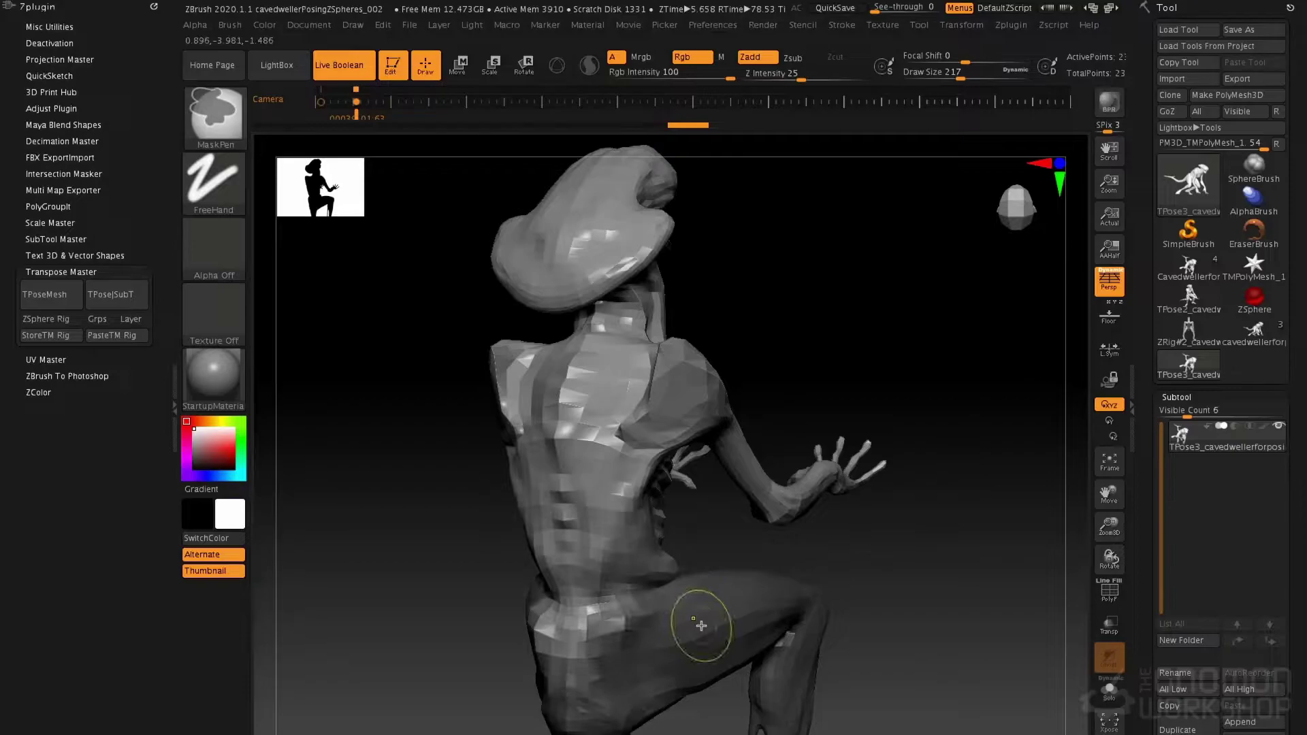
- Draw a rotation transpose line from the creature's hip through the chest to the neck
key(r)
mouse_move(820, 397)
mouse_down()
mouse_move(765, 396)
mouse_move(840, 421)
mouse_move(761, 481)
mouse_up()
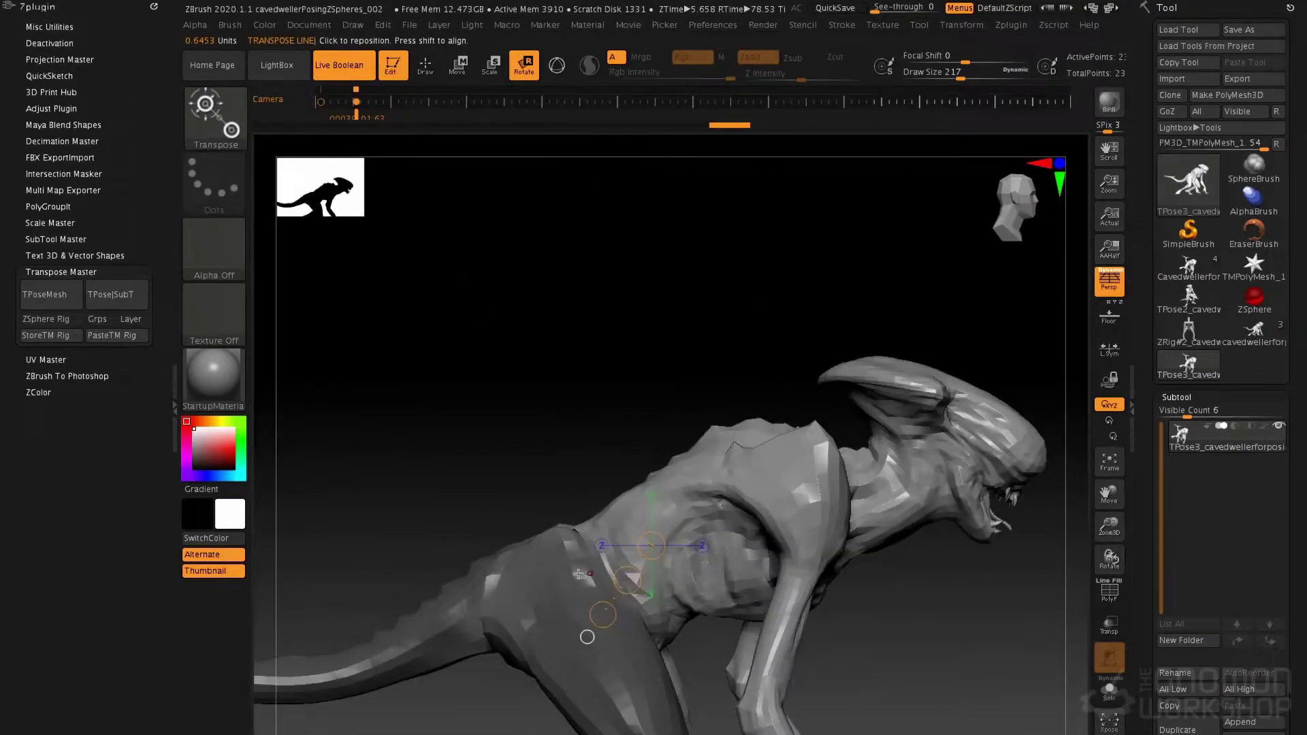
drag(564, 578, 576, 583)
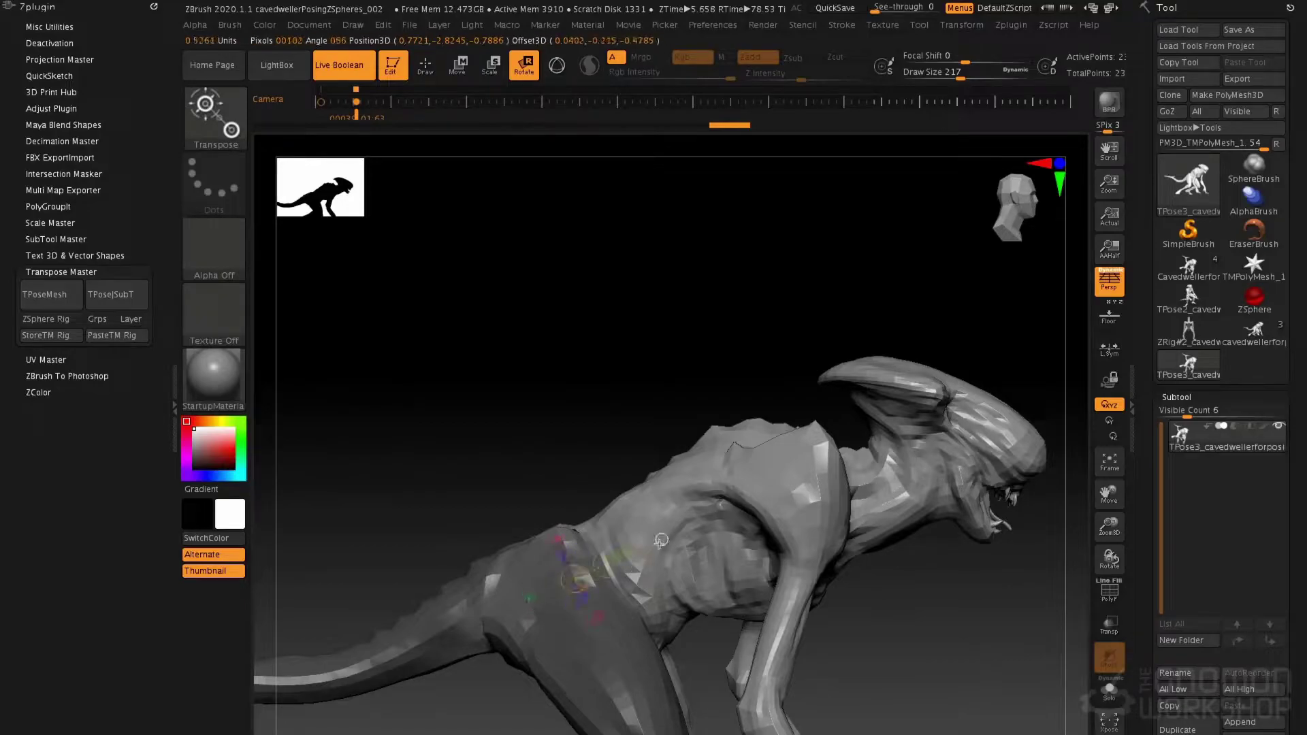
drag(1045, 379, 831, 326)
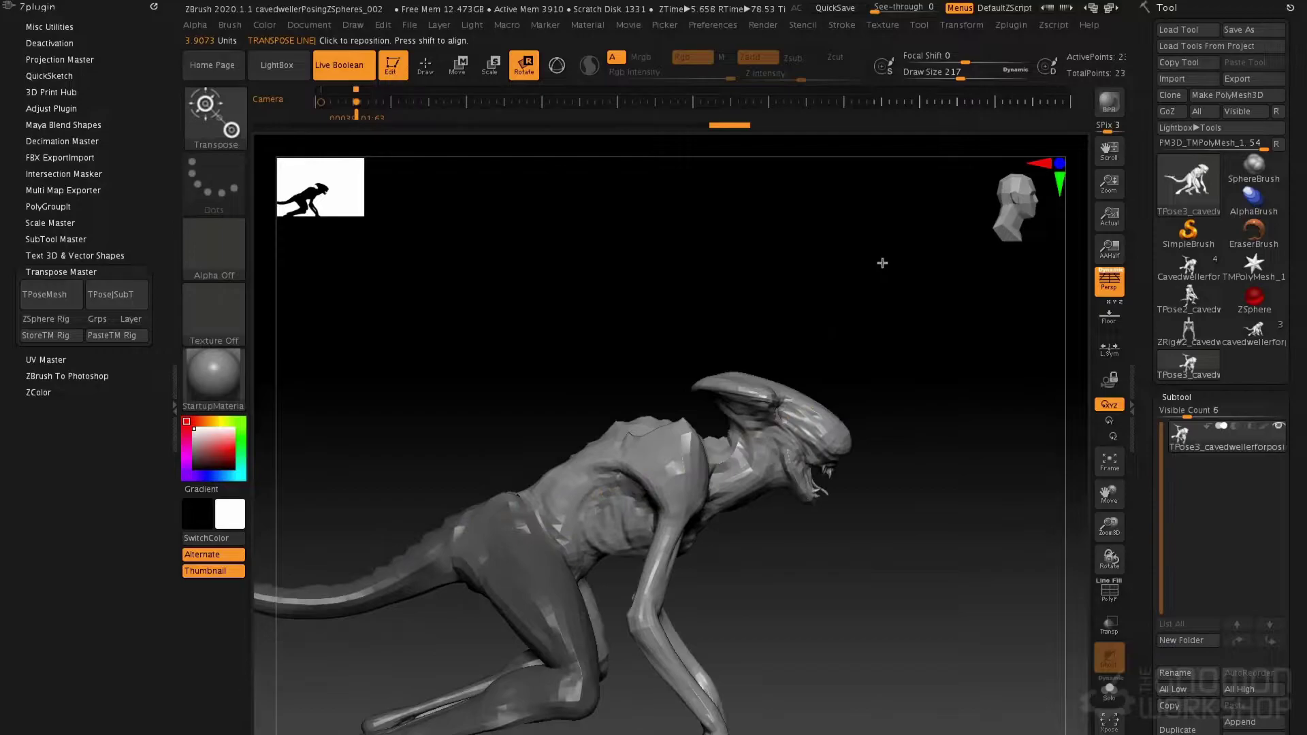
alt+drag(883, 263, 915, 249)
drag(570, 533, 717, 454)
drag(713, 299, 697, 330)
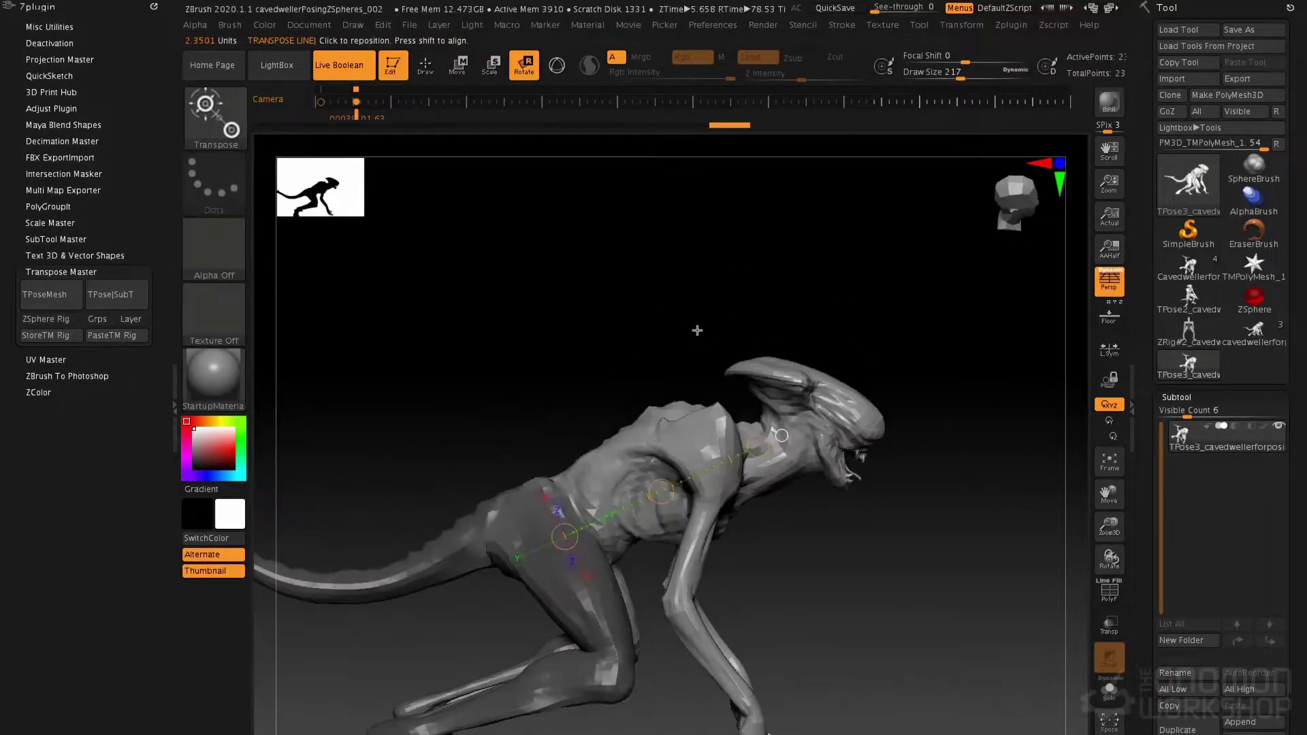
- Redraw the transpose line from the hip to beyond the head, frame the whole creature and turn perspective off
drag(547, 531, 847, 303)
drag(742, 287, 622, 394)
drag(790, 327, 866, 389)
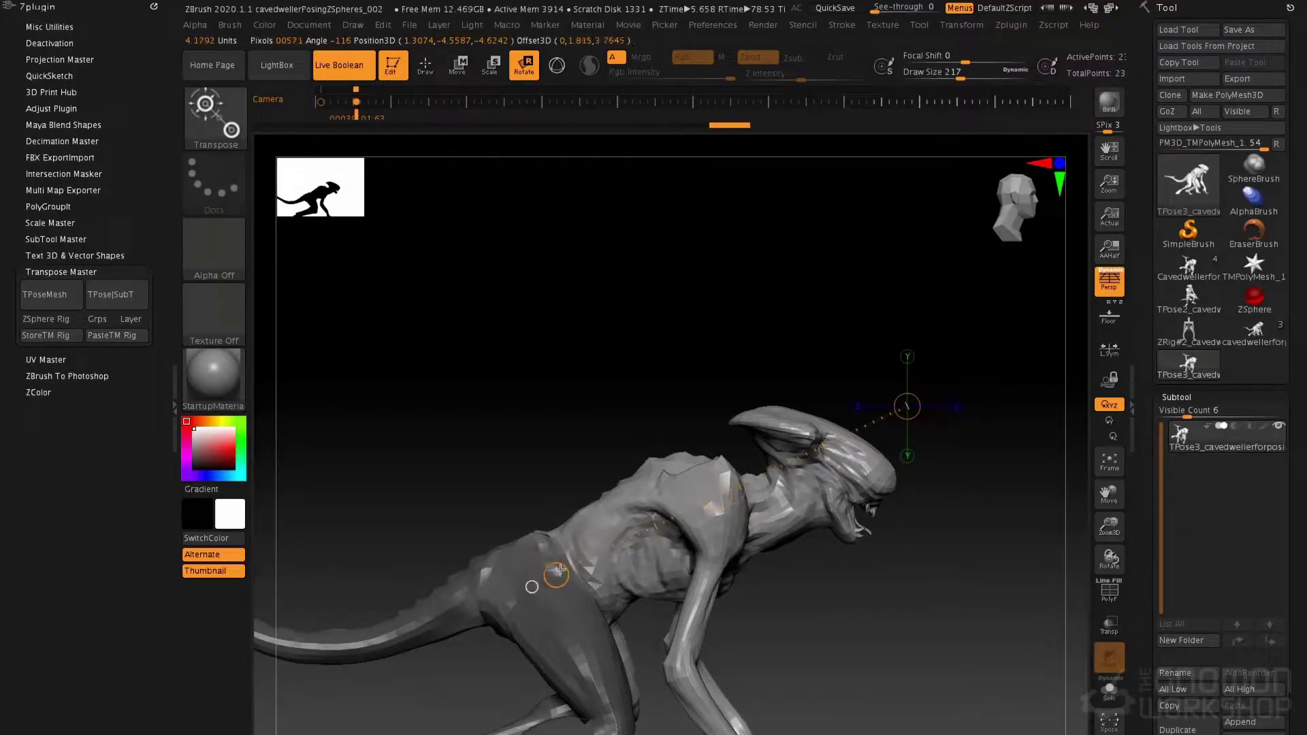
drag(907, 406, 788, 502)
key(f)
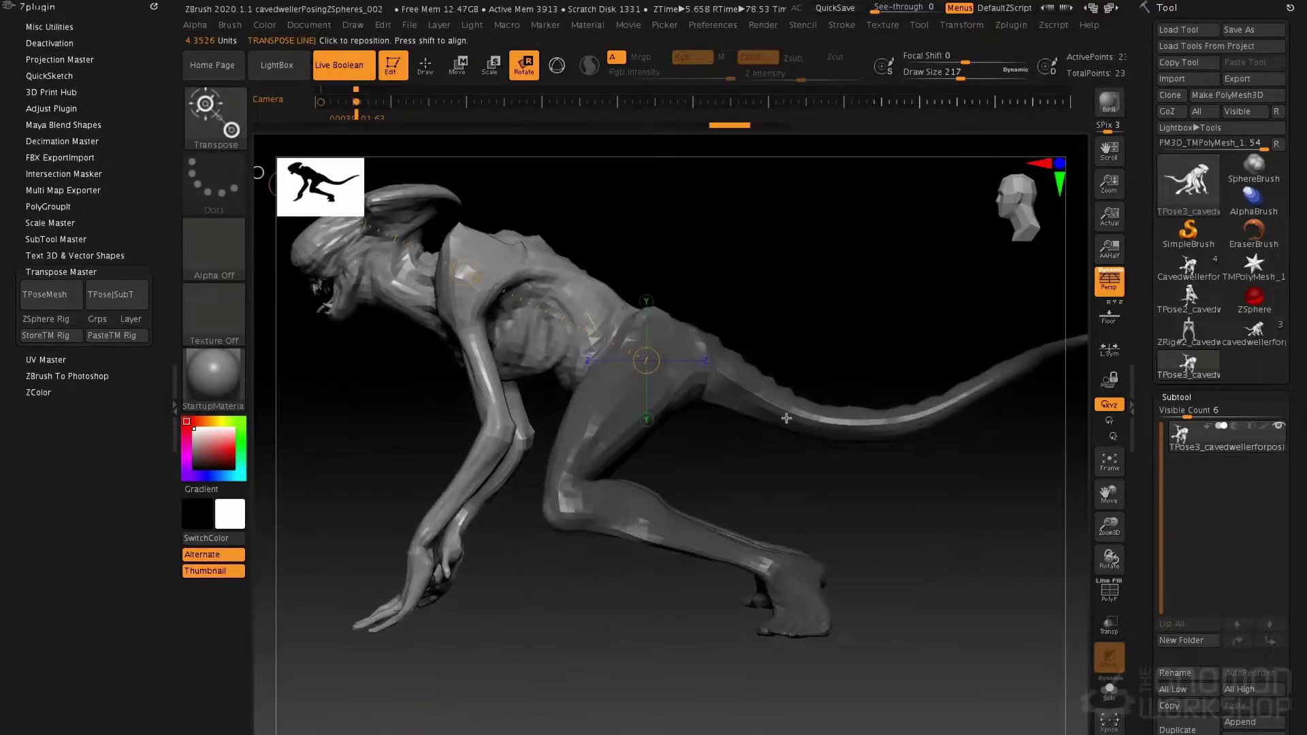
key(p)
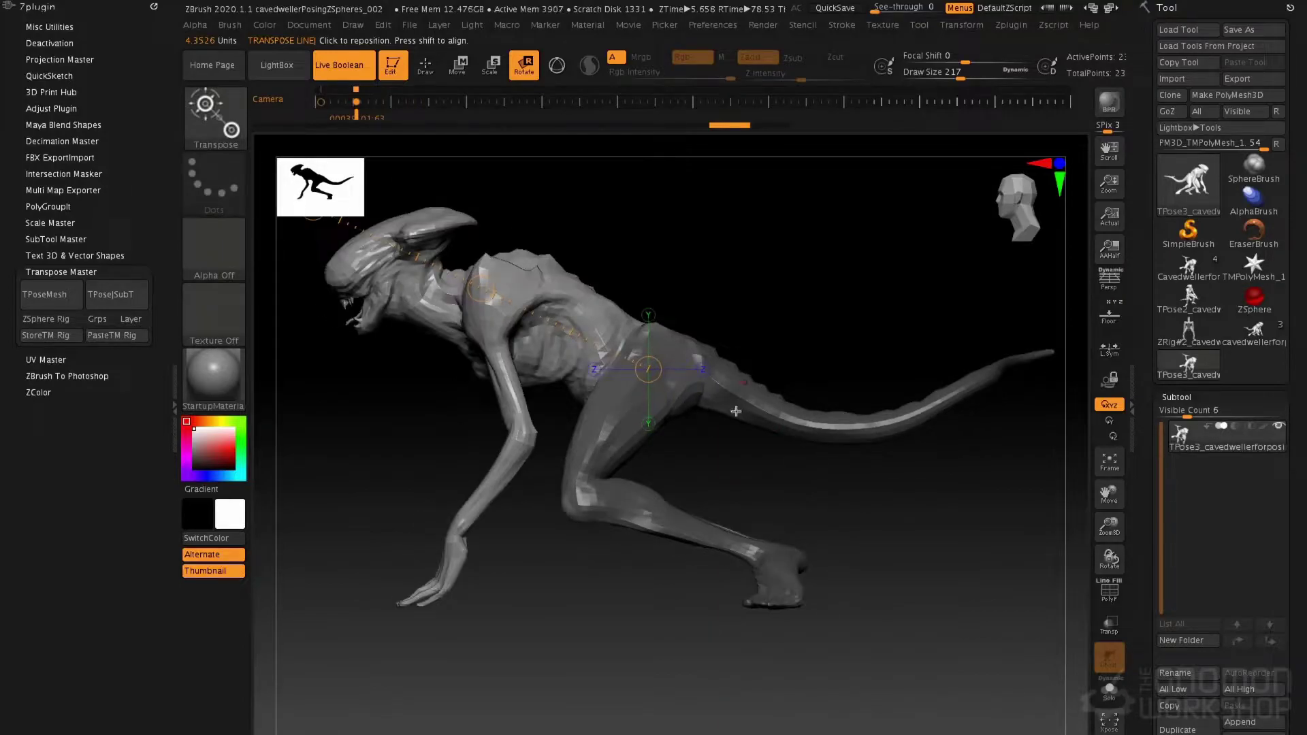
- Redo the topological mask on the legs and tail and refine its edge by painting around the pelvis
mouse_move(552, 625)
ctrl+mouse_down()
mouse_move(648, 439)
mouse_move(680, 428)
ctrl+mouse_up()
ctrl+drag(844, 490, 599, 662)
mouse_move(687, 419)
right_down()
mouse_move(727, 290)
mouse_move(725, 312)
right_up()
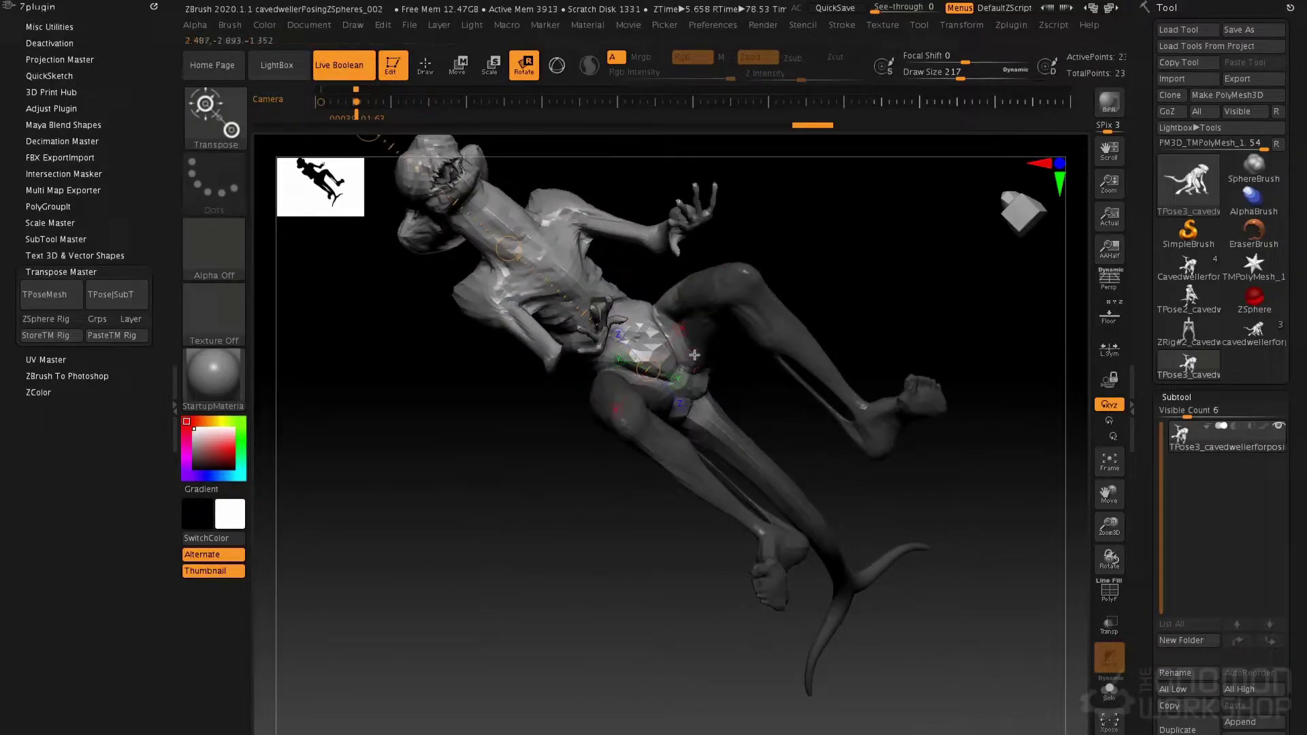
key(q)
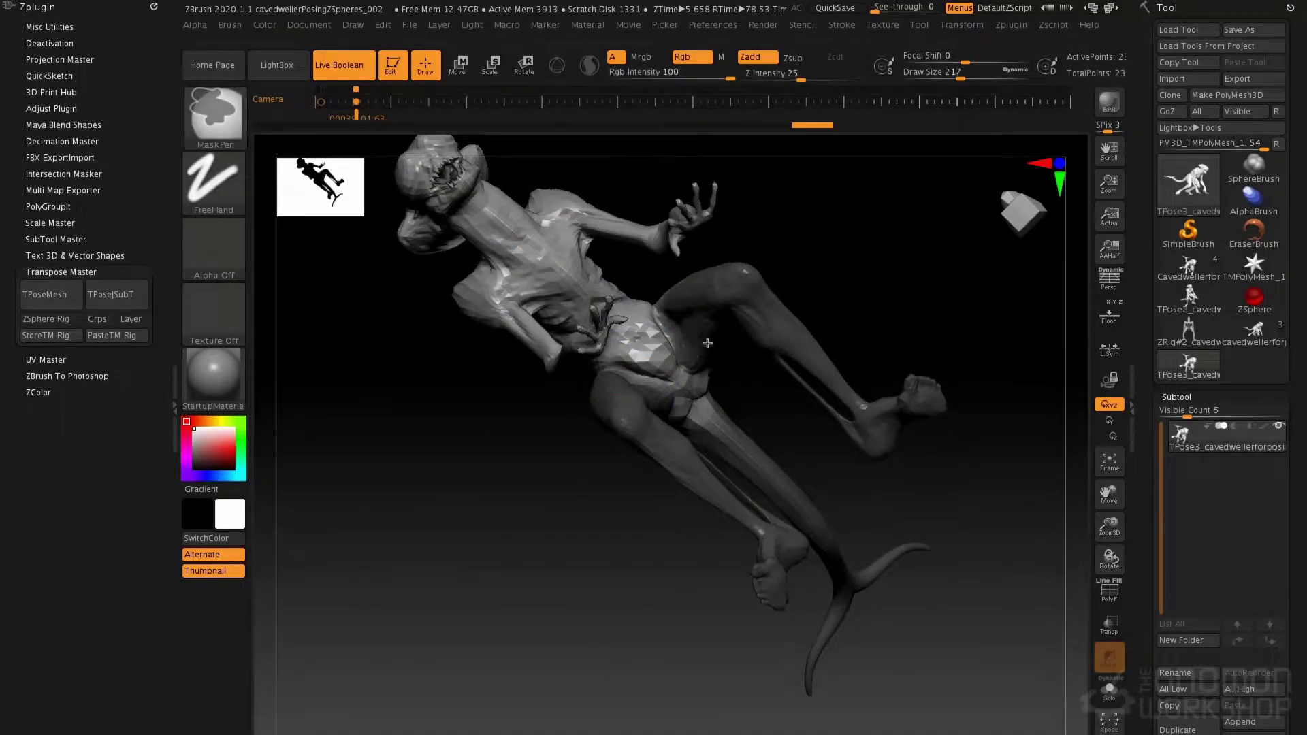
right_drag(707, 343, 631, 393)
mouse_move(649, 389)
ctrl+mouse_down()
mouse_move(727, 391)
mouse_move(803, 291)
ctrl+mouse_up()
key(r)
drag(667, 231, 735, 246)
drag(779, 367, 751, 281)
key(ctrl+z)
- Touch up the mask around the waist and draw a rotation transpose line about 4.3 units long from the pelvis past the head
key(q)
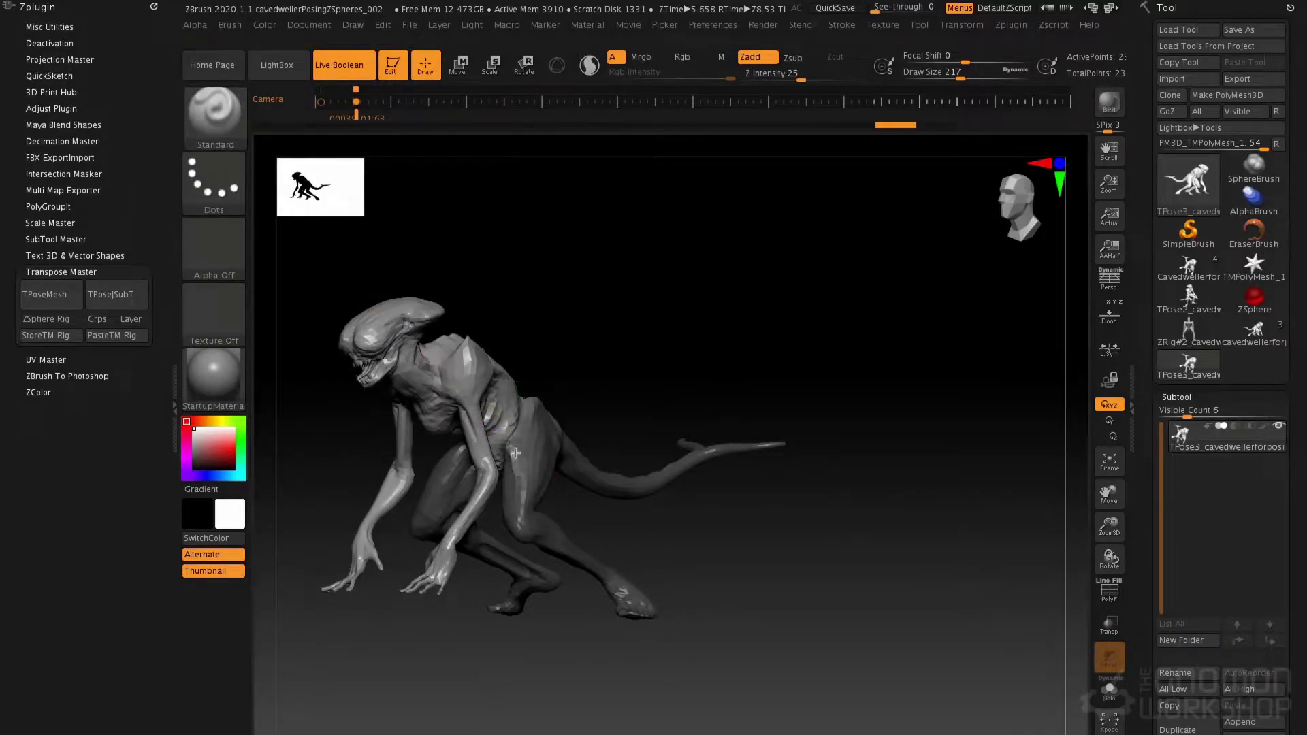
key(ctrl)
key(ctrl)
mouse_move(535, 382)
right_down()
mouse_move(554, 496)
mouse_move(536, 387)
mouse_move(561, 305)
mouse_move(648, 290)
mouse_move(729, 309)
right_up()
key(r)
alt+right_drag(766, 222, 786, 343)
drag(807, 309, 757, 255)
drag(810, 295, 789, 271)
- Try rotating the unmasked upper body about the pelvis from the front view and undo it
shift+right_drag(768, 381, 895, 375)
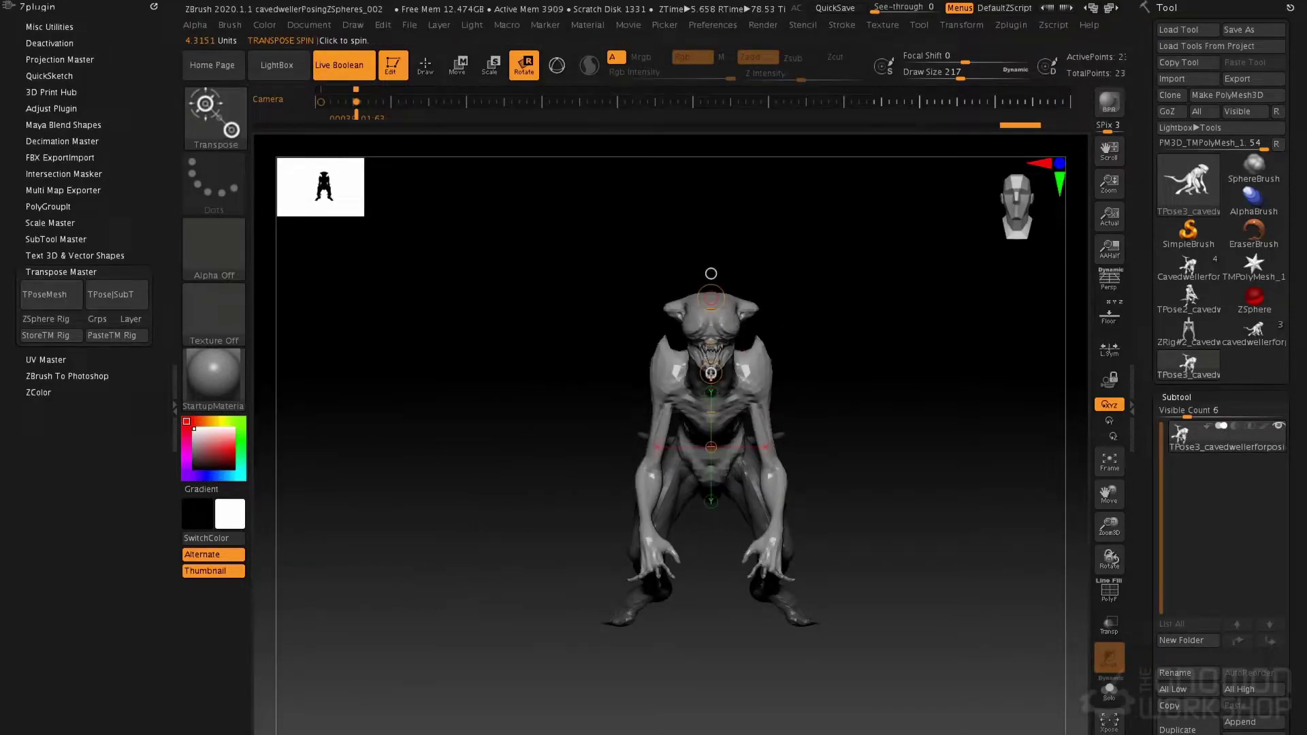
drag(711, 373, 694, 507)
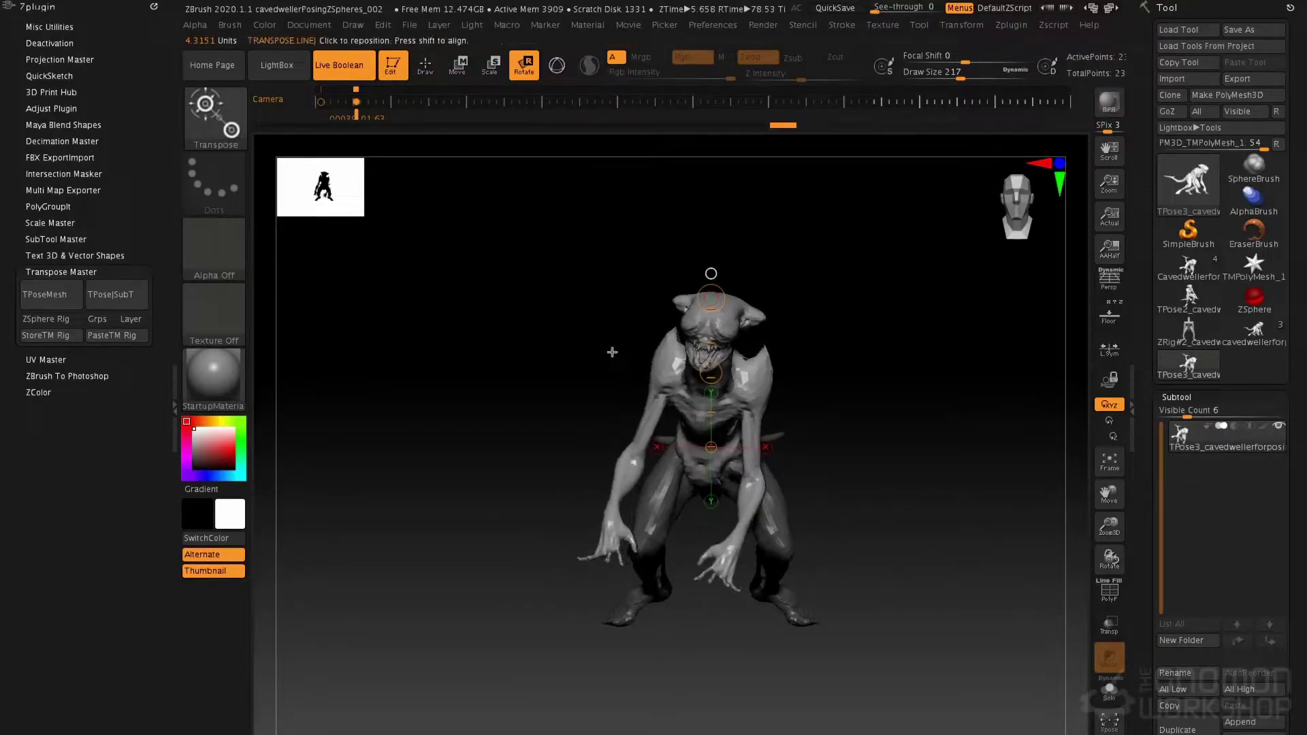
key(ctrl+z)
drag(633, 311, 781, 318)
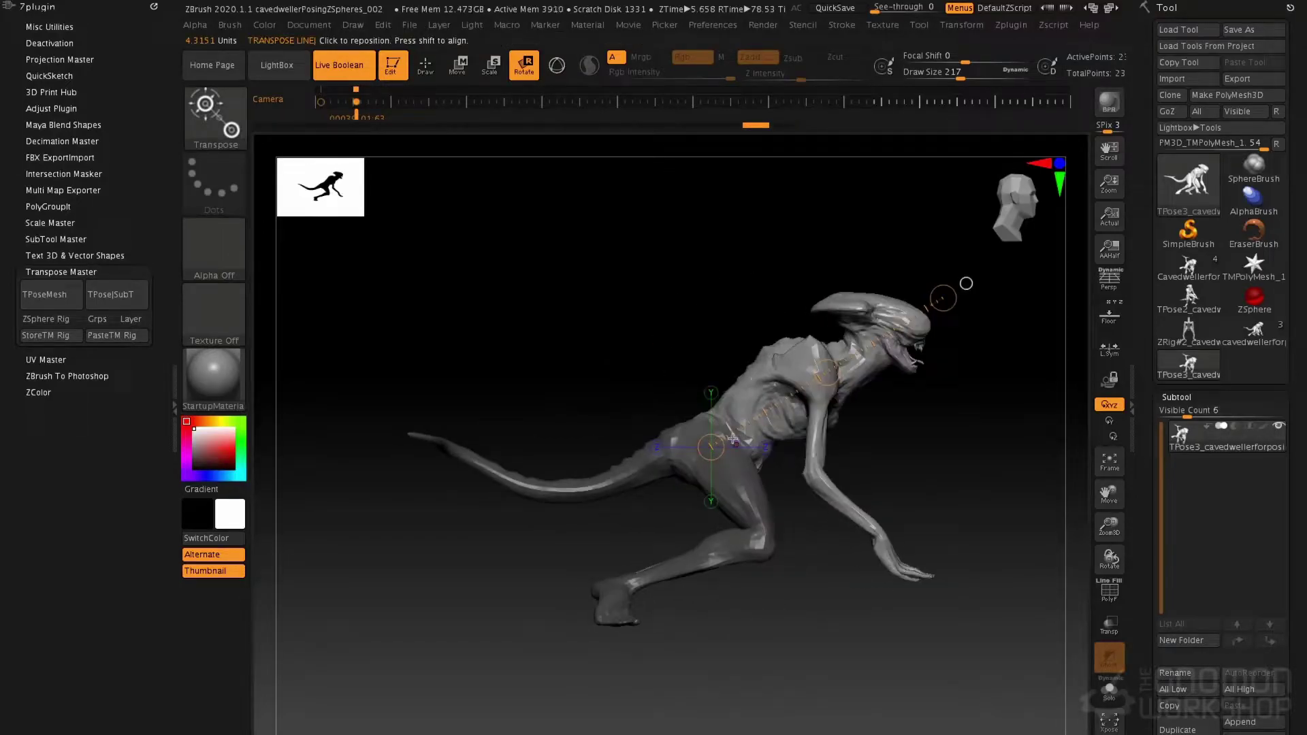
- Redo the box masking over the head and torso so only the legs and tail stay masked, and return to rotation
mouse_move(741, 442)
mouse_down()
mouse_move(784, 415)
mouse_move(751, 421)
mouse_up()
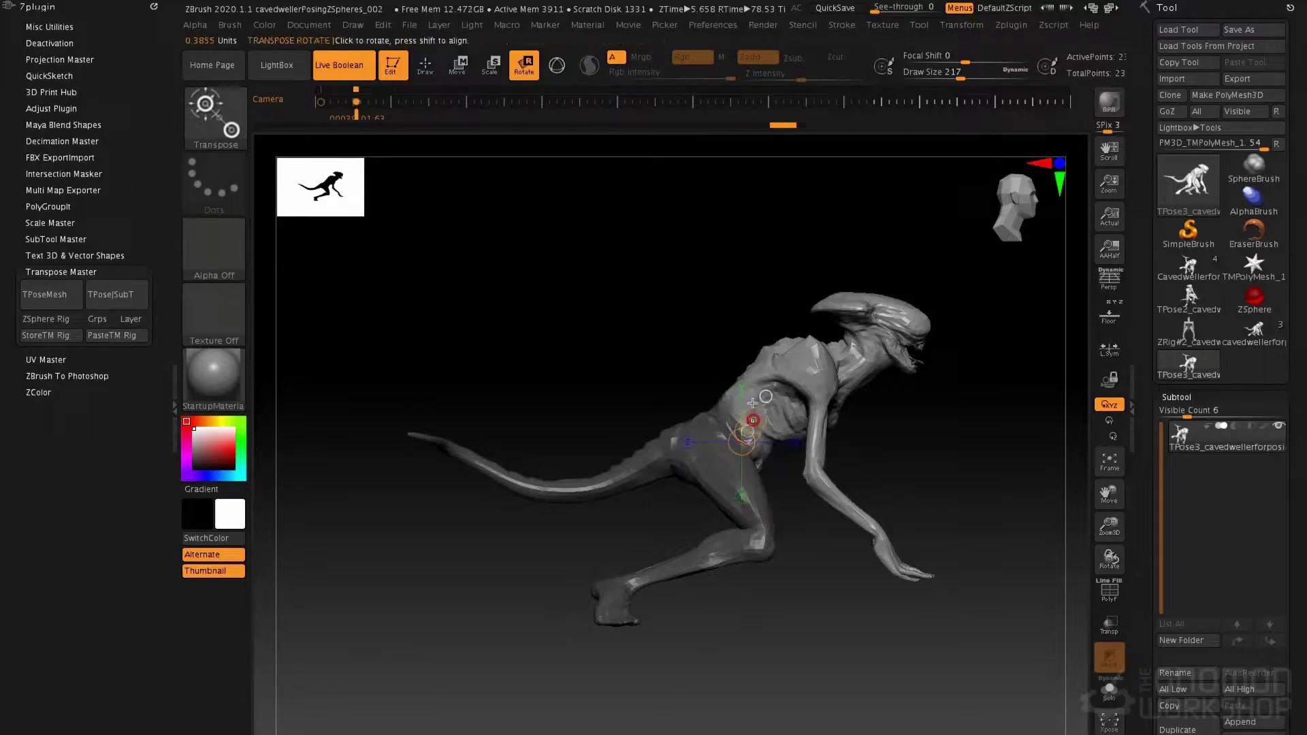
key(q)
mouse_move(667, 284)
shift+mouse_down()
mouse_move(680, 398)
mouse_move(529, 459)
mouse_move(619, 459)
mouse_move(703, 582)
mouse_move(547, 191)
mouse_move(823, 365)
mouse_move(627, 313)
mouse_move(603, 294)
mouse_move(656, 230)
mouse_move(636, 236)
shift+mouse_up()
mouse_move(612, 172)
ctrl+mouse_down()
mouse_move(921, 350)
mouse_move(995, 417)
ctrl+mouse_up()
mouse_move(972, 367)
shift+mouse_down()
mouse_move(944, 298)
mouse_move(1039, 335)
mouse_move(960, 341)
shift+mouse_up()
mouse_move(967, 173)
ctrl+mouse_down()
mouse_move(718, 429)
mouse_move(598, 461)
mouse_move(594, 446)
ctrl+mouse_up()
mouse_move(594, 446)
mouse_down()
mouse_move(774, 424)
mouse_move(770, 391)
mouse_move(694, 397)
mouse_move(813, 378)
mouse_up()
key(r)
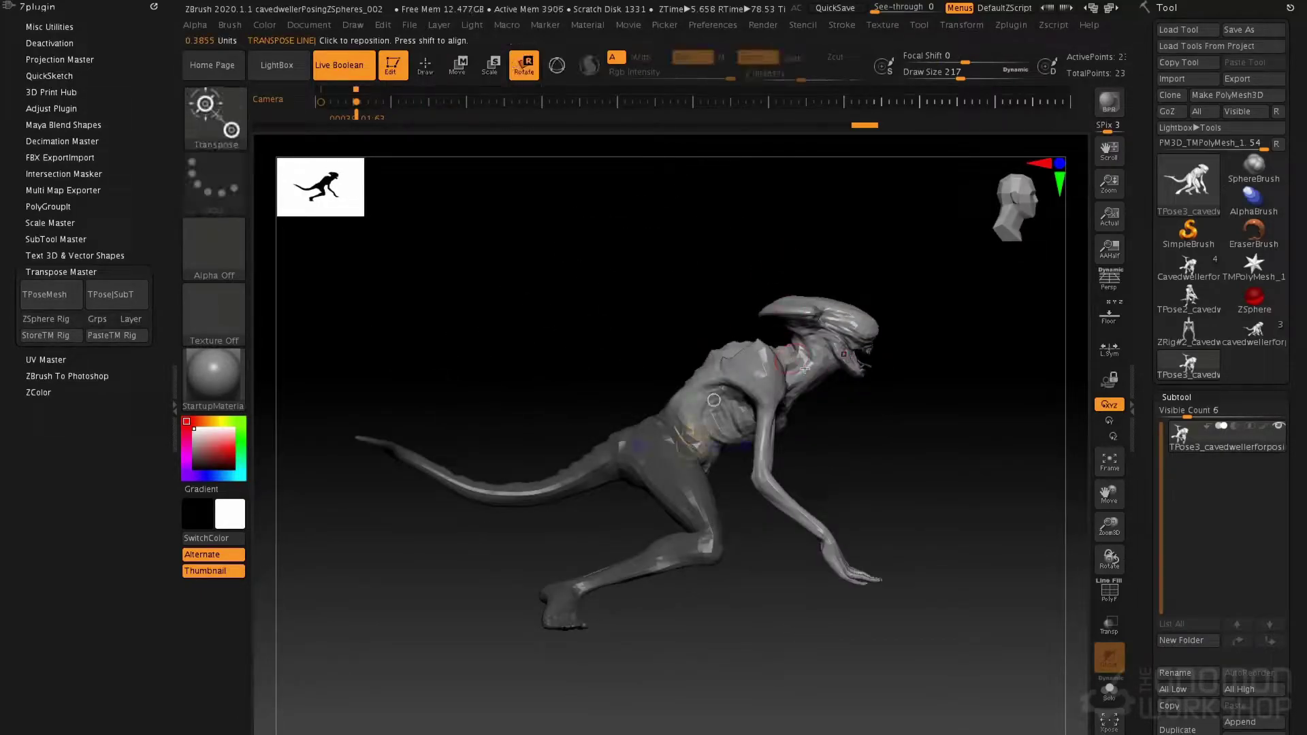
- Draw a rotation transpose line from the pelvis past the head and lengthen it to about 11.15 units in top view
drag(666, 443, 666, 436)
drag(1018, 200, 1028, 192)
shift+drag(849, 283, 894, 390)
drag(871, 441, 870, 411)
alt+drag(872, 298, 719, 317)
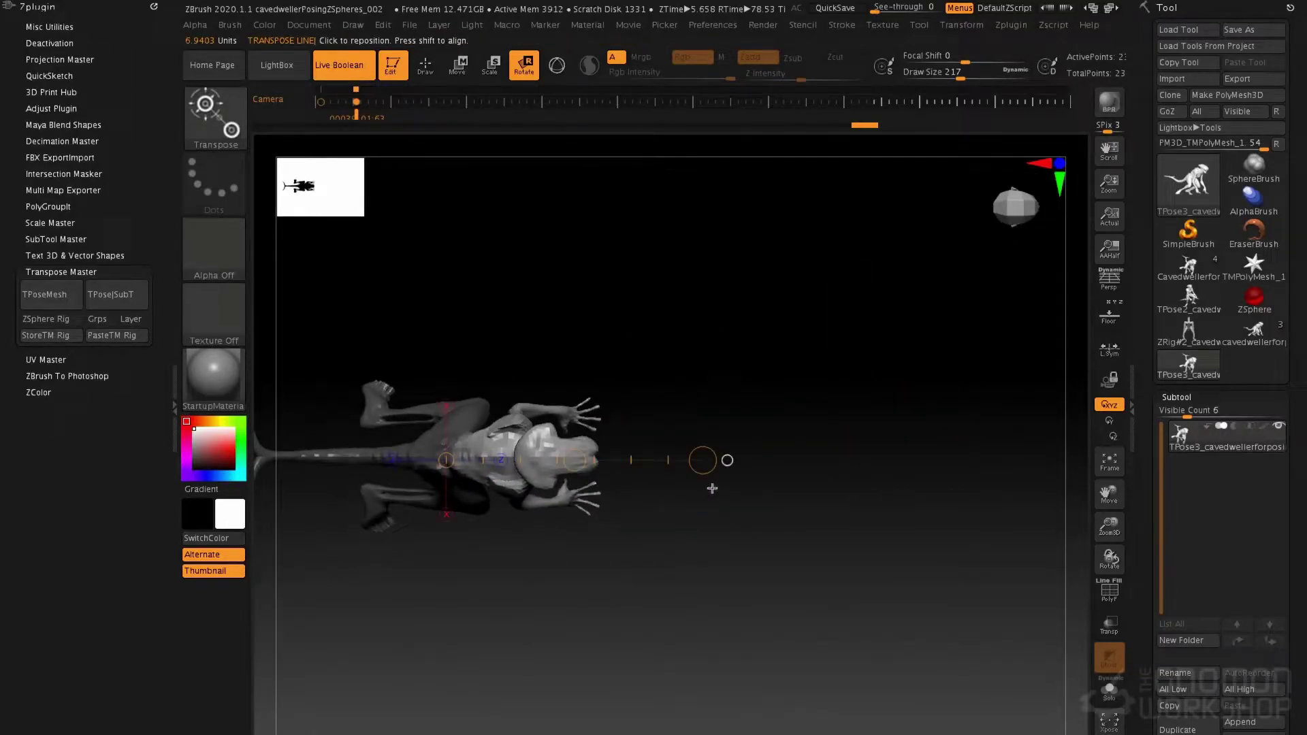
drag(703, 460, 916, 449)
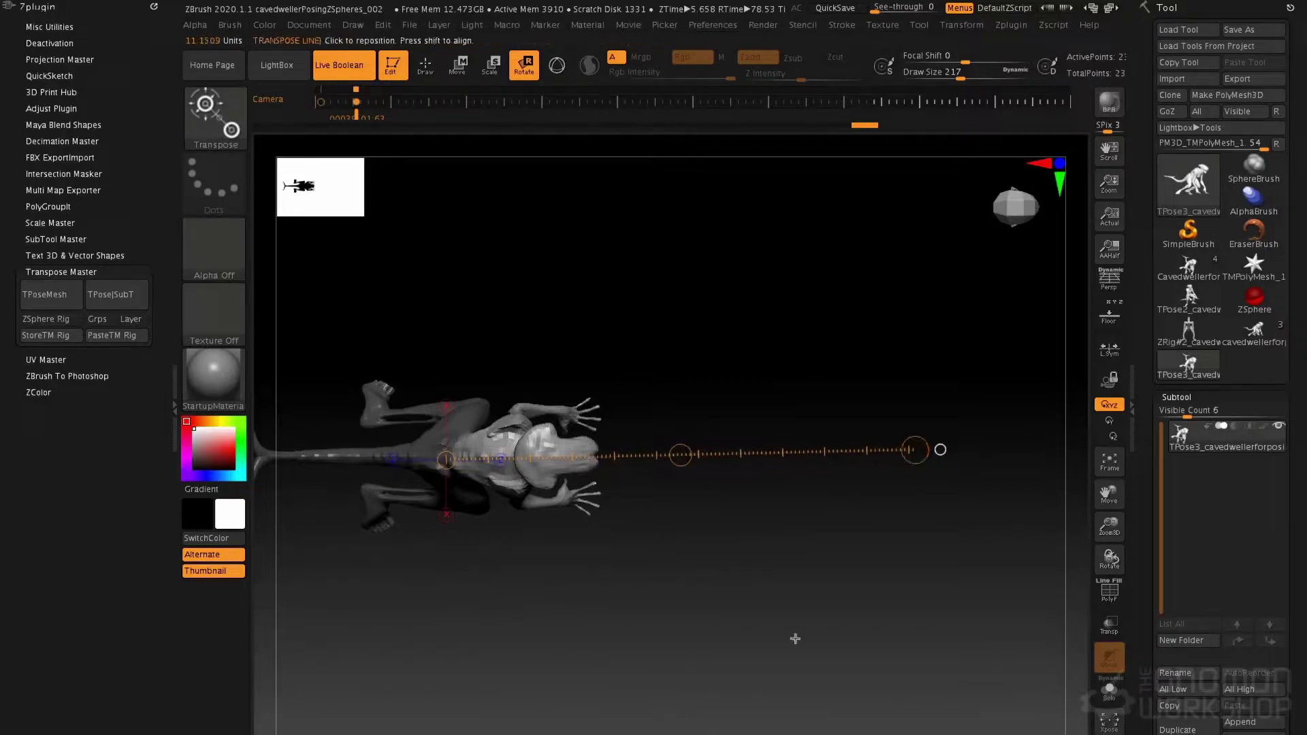
- Try swinging the upper body sideways about the pelvis and undo it
drag(795, 638, 781, 479)
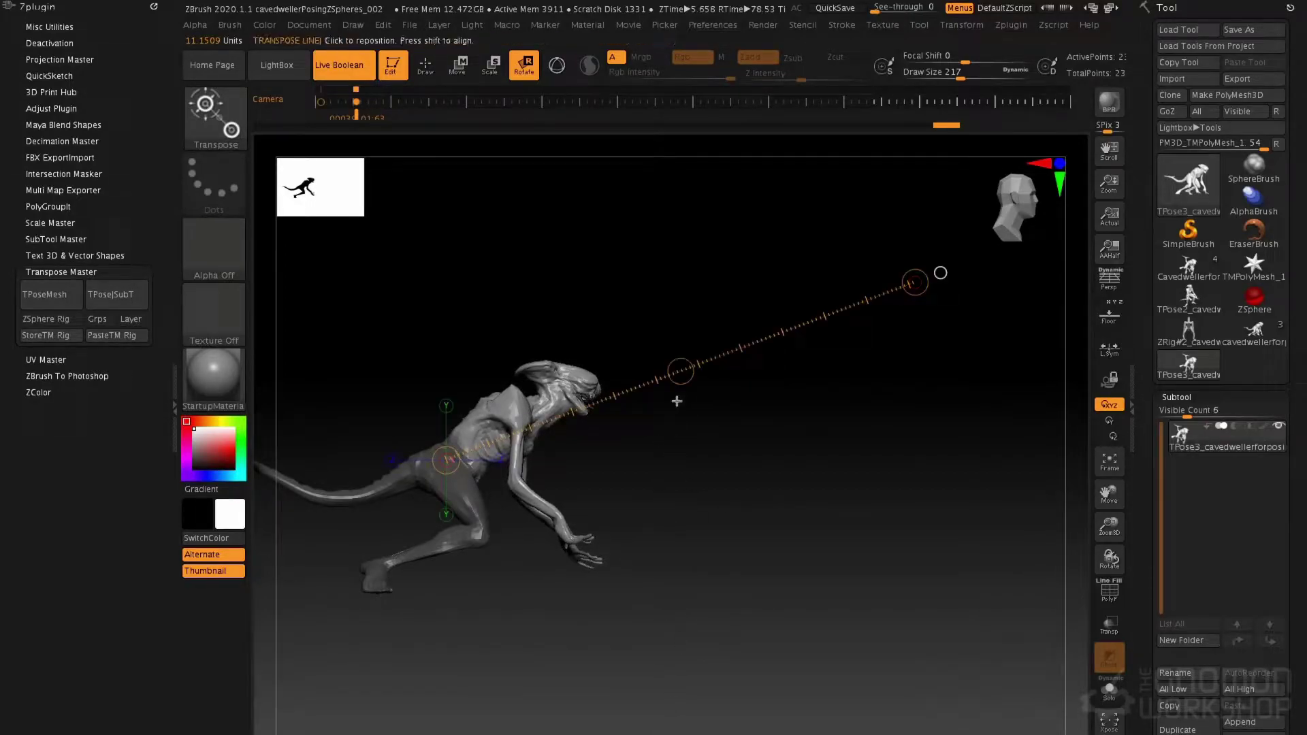
drag(654, 599, 712, 377)
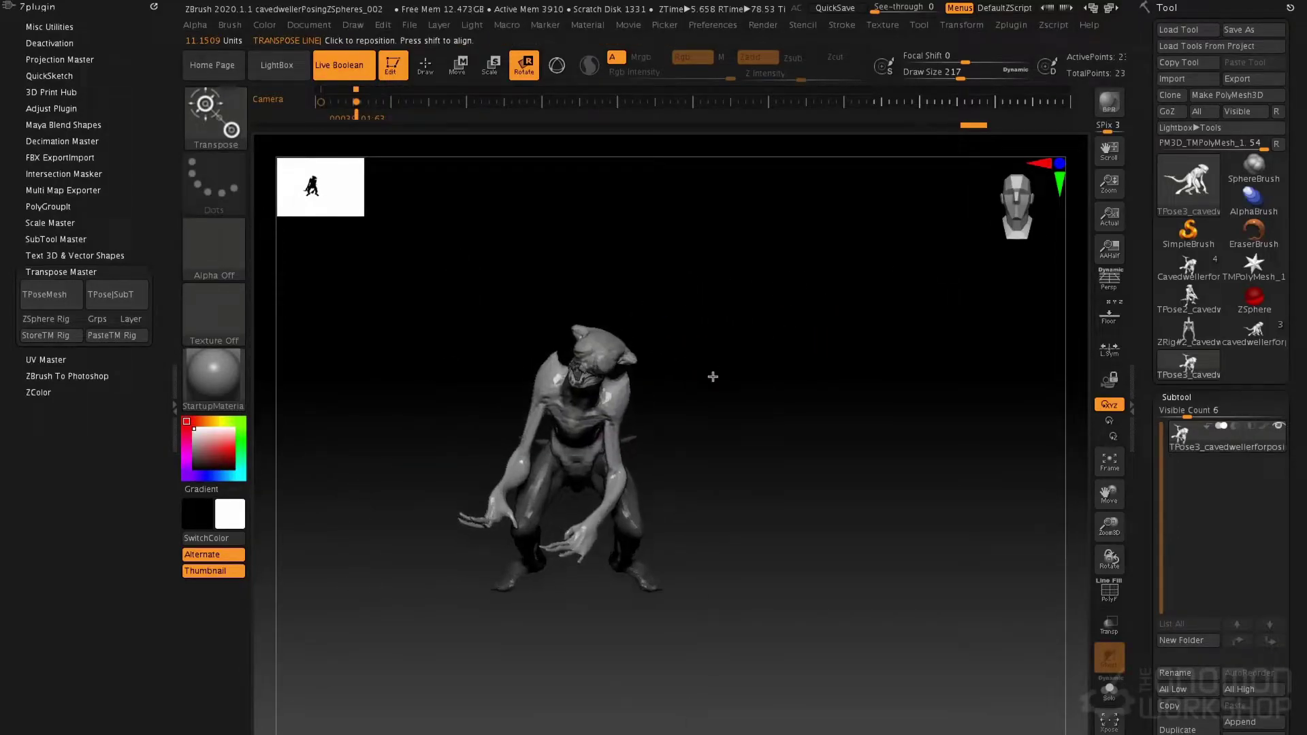
key(ctrl+z)
key(ctrl+z)
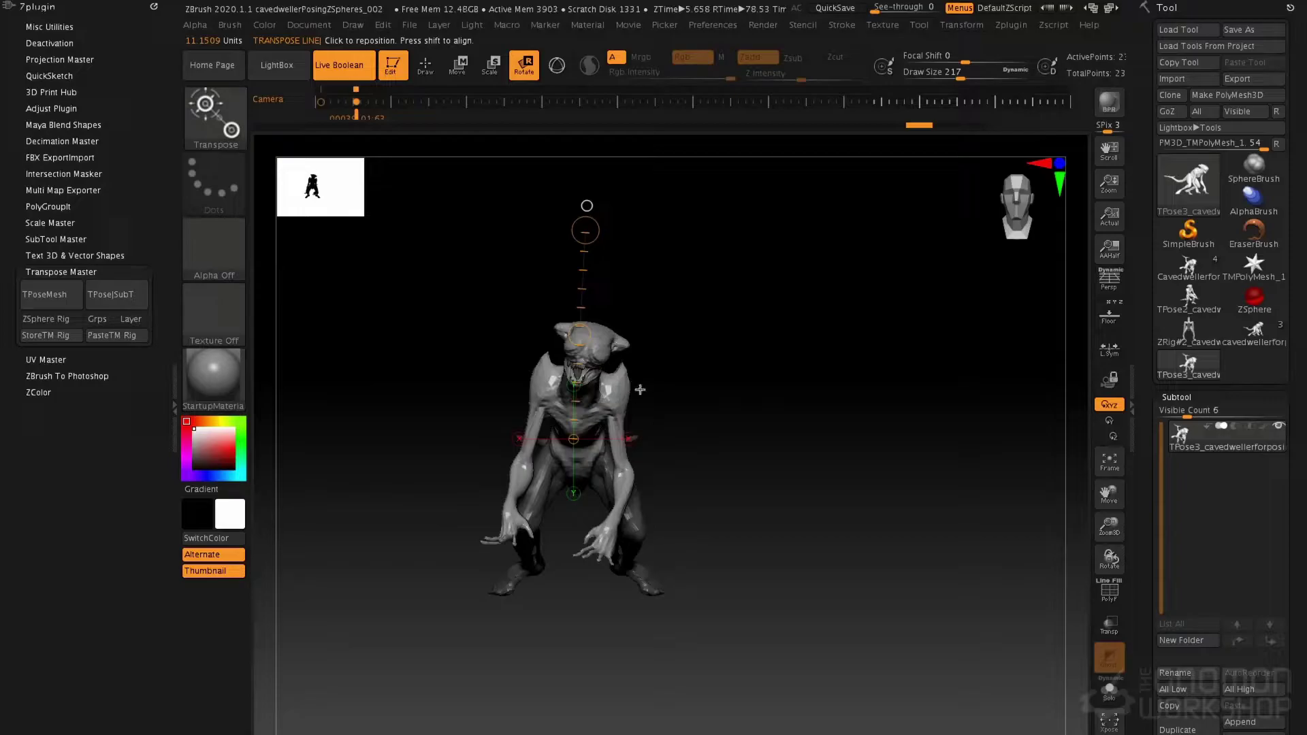
- Try turning the upper body from the front view and undo the rotation along with the recent mask changes
mouse_move(581, 344)
mouse_down()
mouse_move(591, 397)
mouse_move(615, 368)
mouse_up()
key(q)
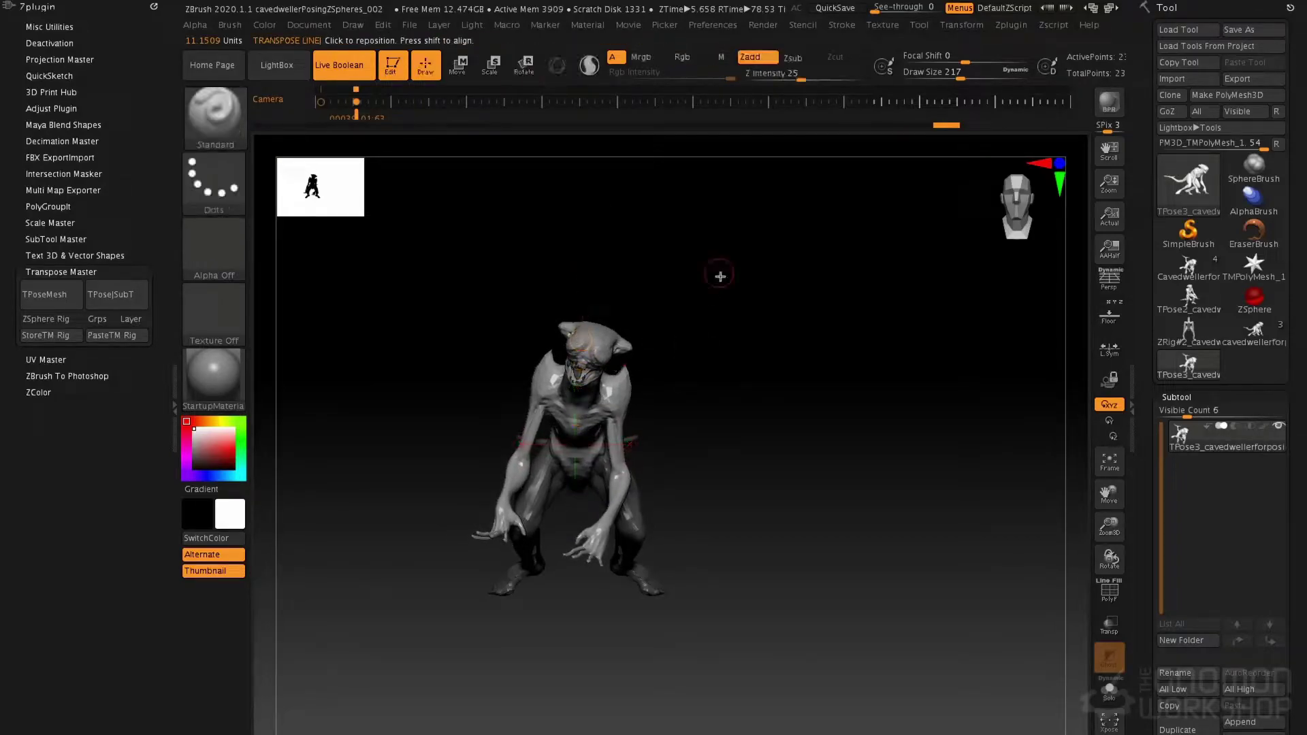
alt+right_drag(705, 286, 724, 357)
right_drag(585, 341, 715, 339)
key(ctrl+z)
key(ctrl+z)
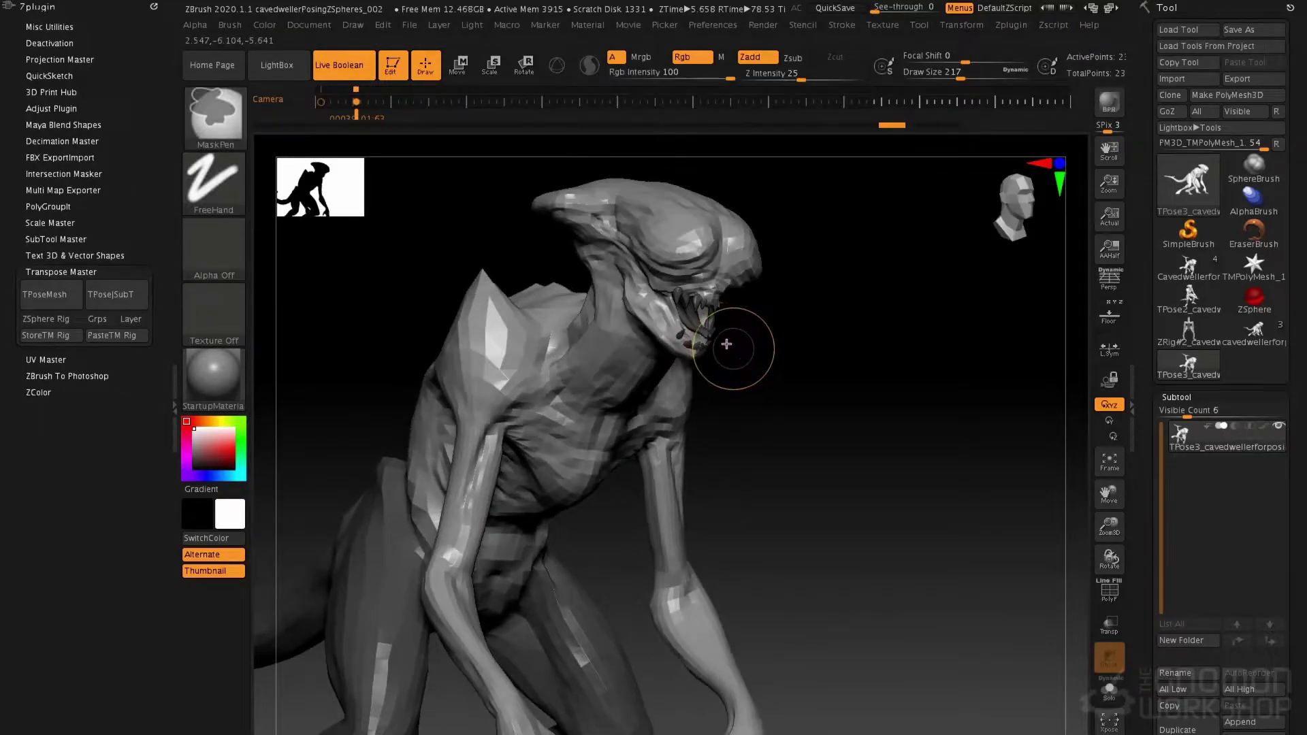
key(ctrl+z)
key(ctrl+z)
key(ctrl+z)
key(ctrl+z)
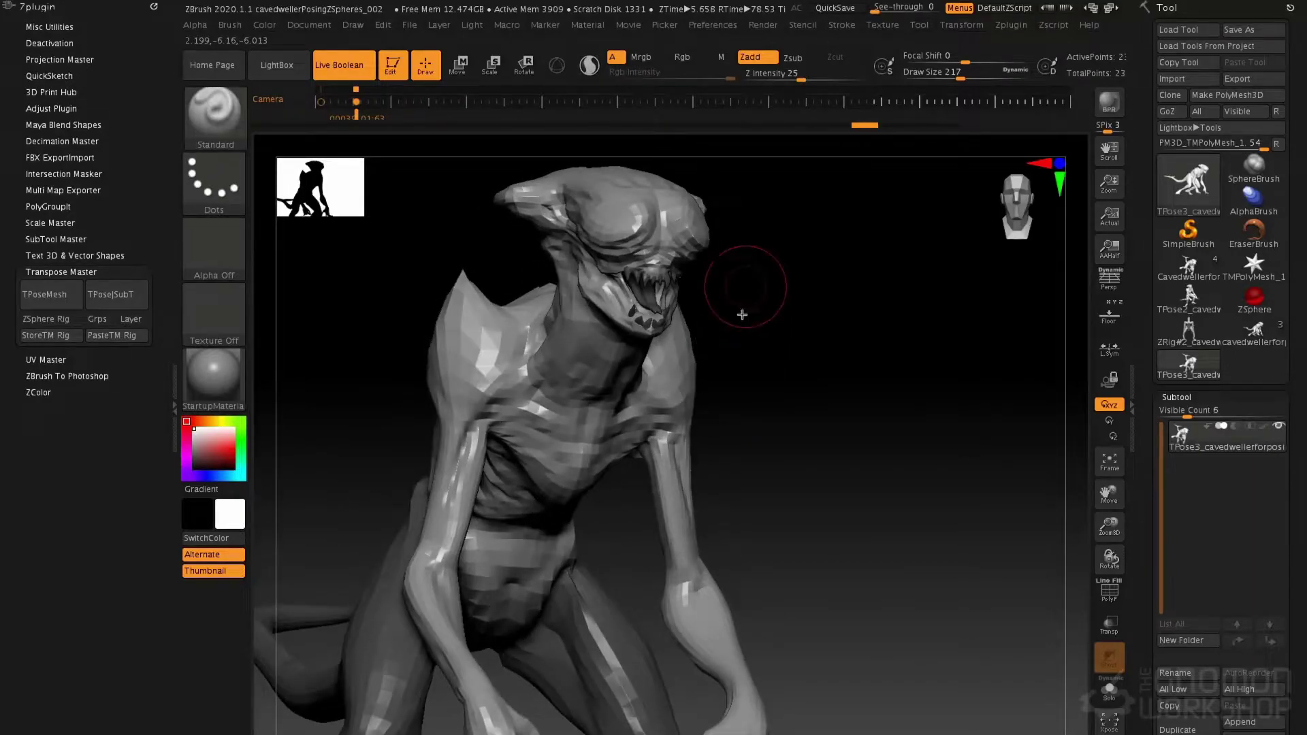
- Adjust the mask around the head with a box selection and swing the unmasked upper body sideways about the pelvis
mouse_move(801, 200)
ctrl+mouse_down()
mouse_move(680, 317)
mouse_move(535, 386)
ctrl+mouse_up()
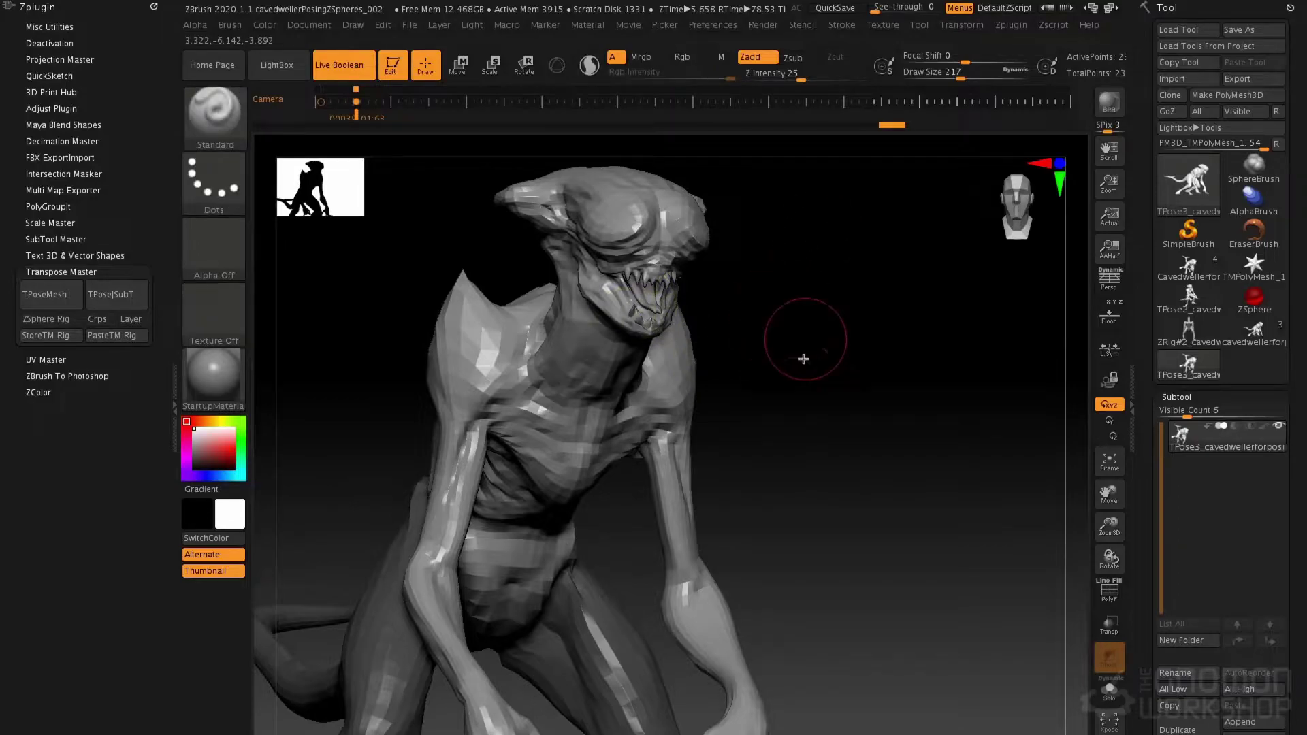
alt+drag(803, 359, 770, 303)
key(r)
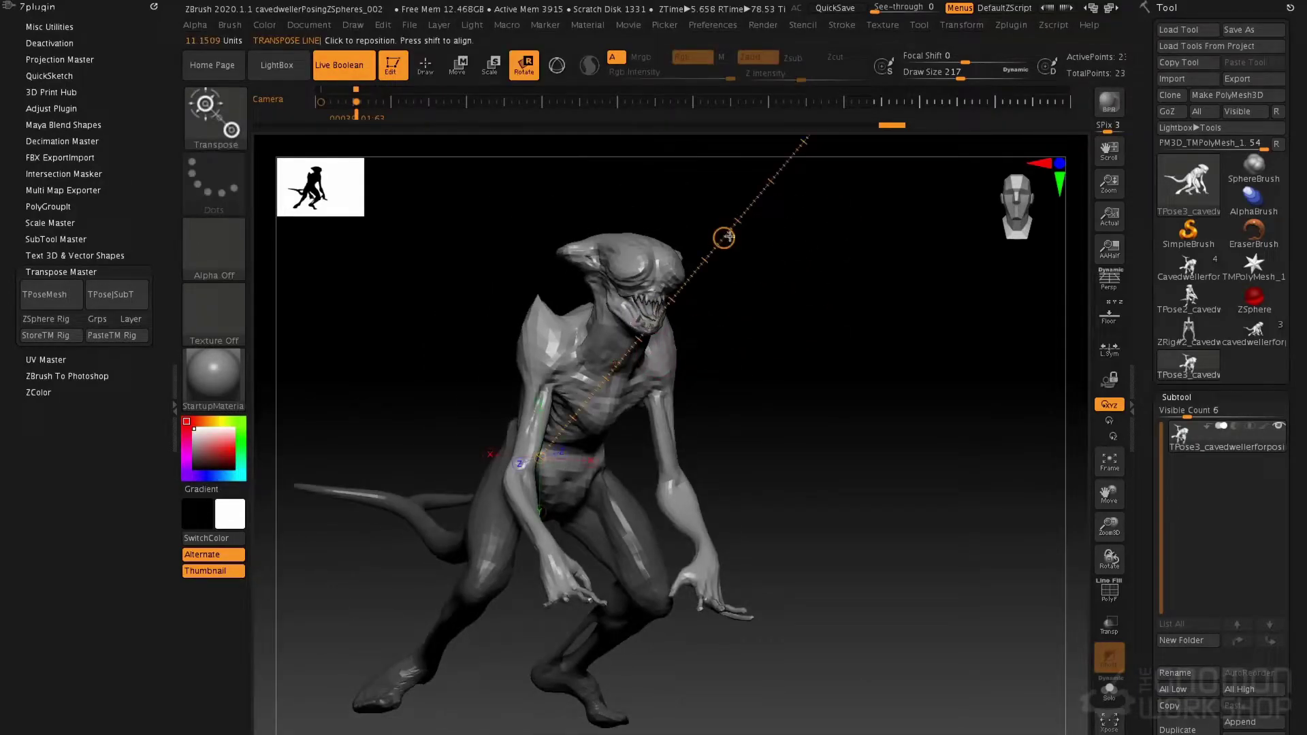
drag(727, 255, 670, 388)
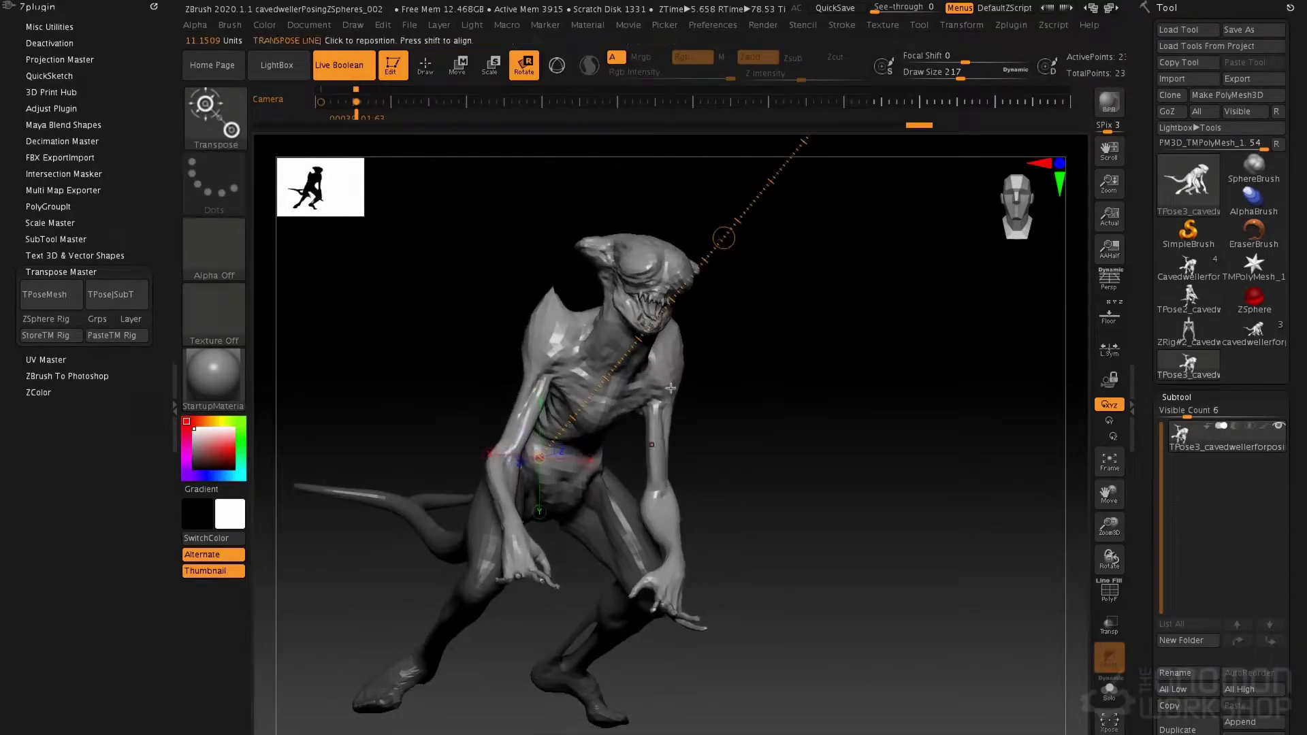
drag(724, 238, 609, 369)
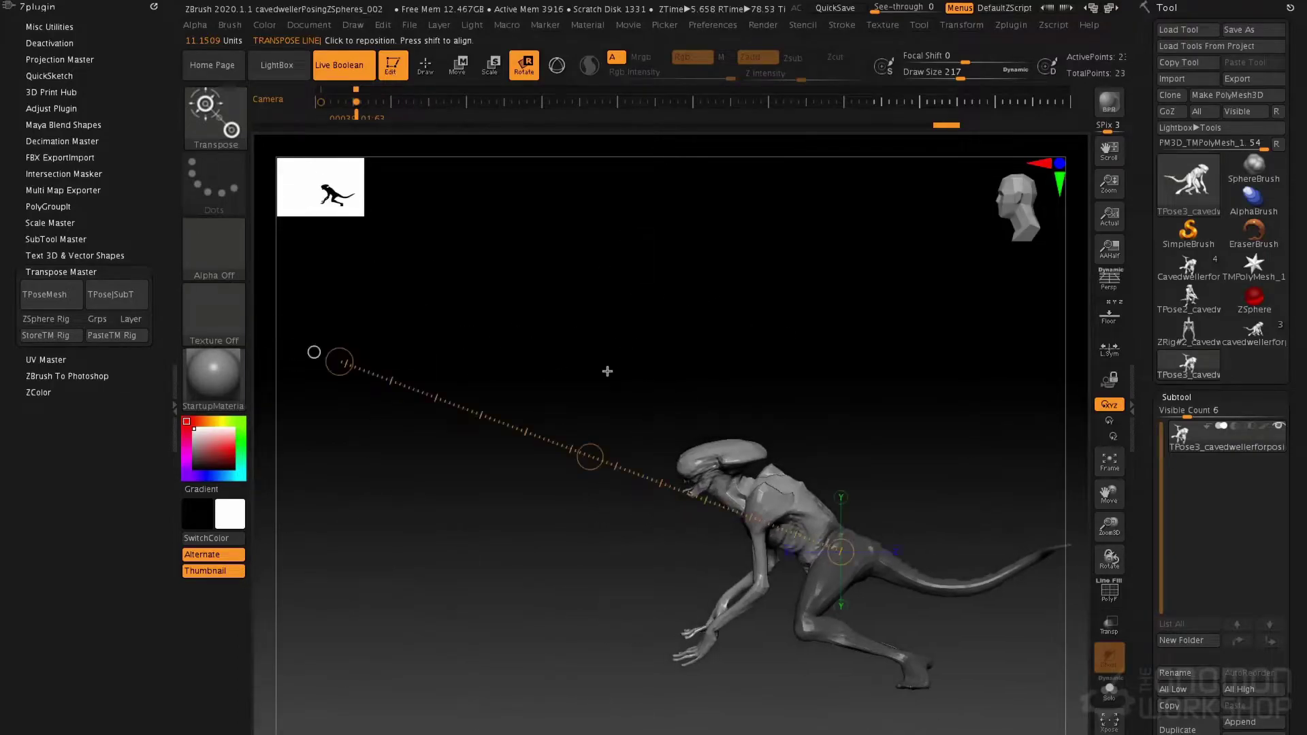
- Shorten the transpose line to about 3.7 units, ending at the face, and tilt the upper body upward about the pelvis
drag(350, 353, 537, 401)
drag(692, 448, 680, 403)
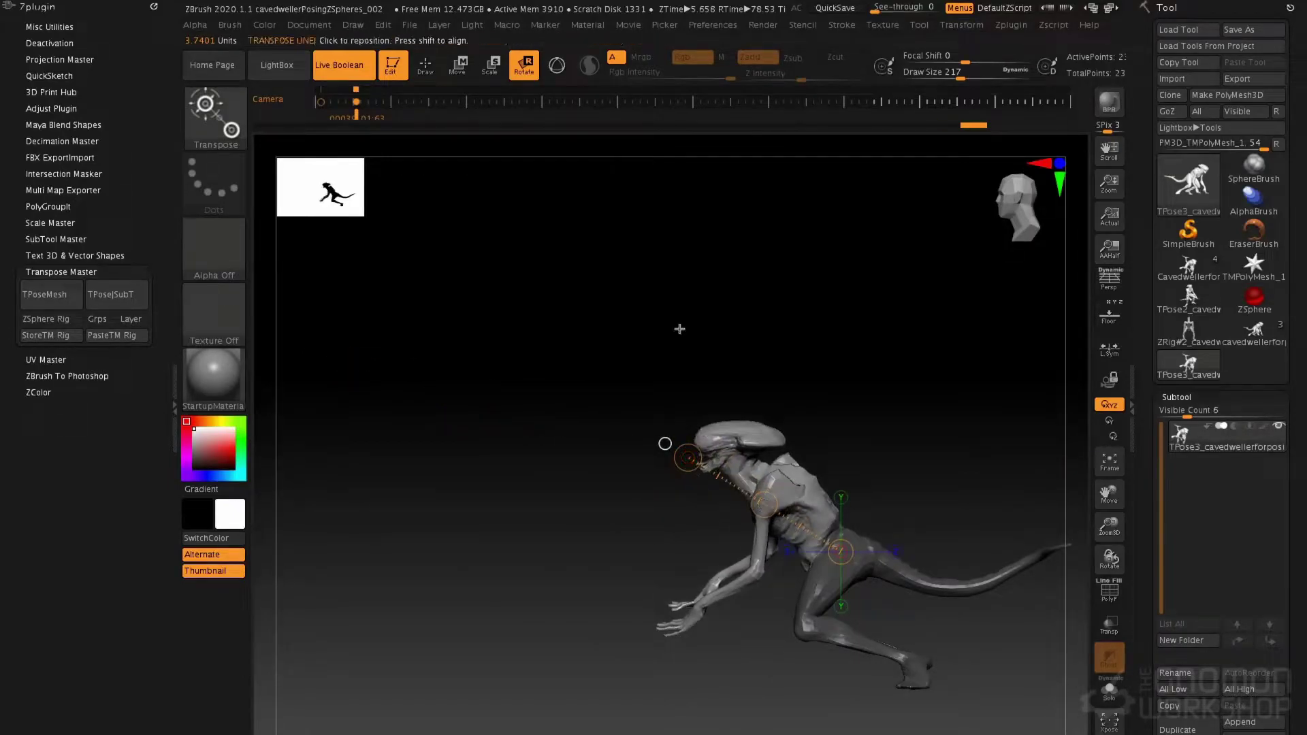
drag(679, 328, 738, 309)
alt+drag(732, 253, 683, 335)
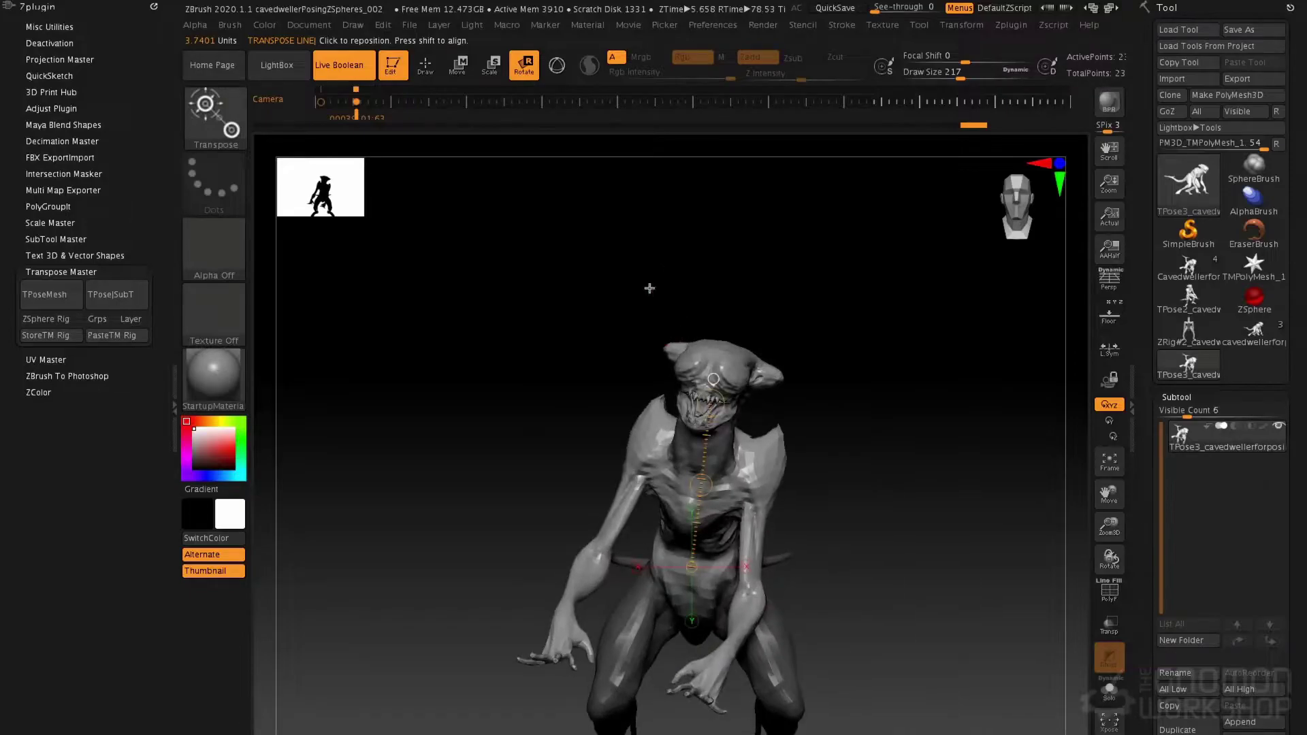
- Mask everything except the head and neck and draw a rotation transpose line about 2.5 units long from the neck past the head
key(q)
drag(657, 289, 731, 306)
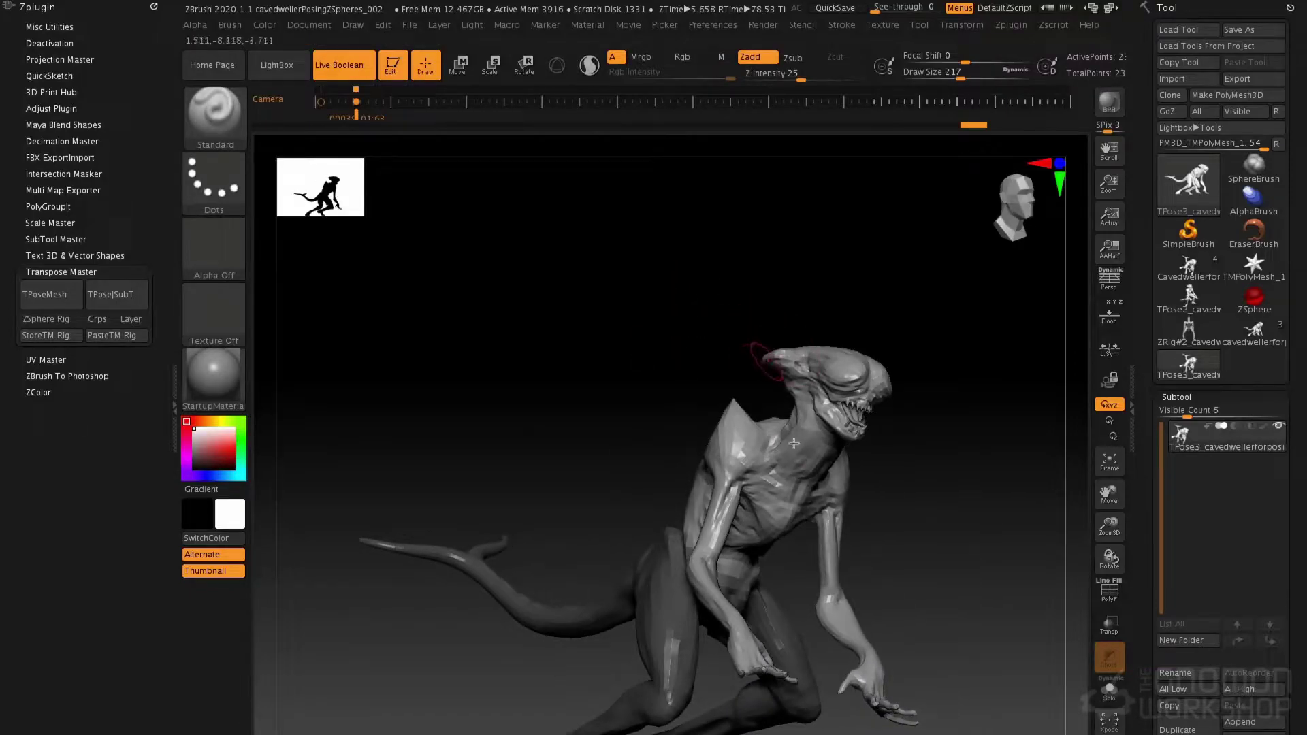
key(r)
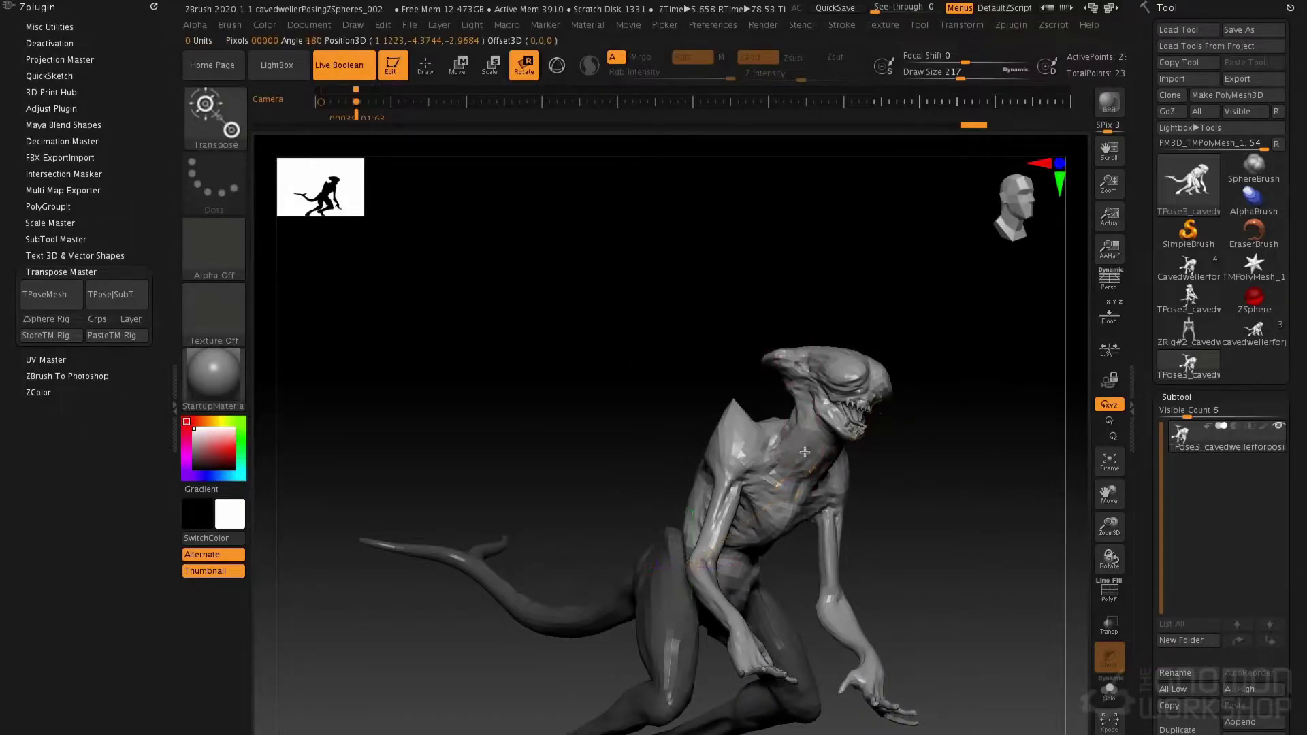
ctrl+drag(807, 437, 779, 488)
mouse_move(930, 286)
mouse_down()
mouse_move(805, 262)
mouse_move(782, 272)
mouse_move(939, 251)
mouse_move(925, 243)
mouse_move(849, 294)
mouse_move(828, 394)
mouse_up()
ctrl+click(842, 256)
drag(890, 280, 864, 302)
mouse_move(704, 450)
shift+mouse_down()
mouse_move(690, 453)
mouse_move(902, 262)
mouse_move(806, 409)
mouse_move(806, 350)
shift+mouse_up()
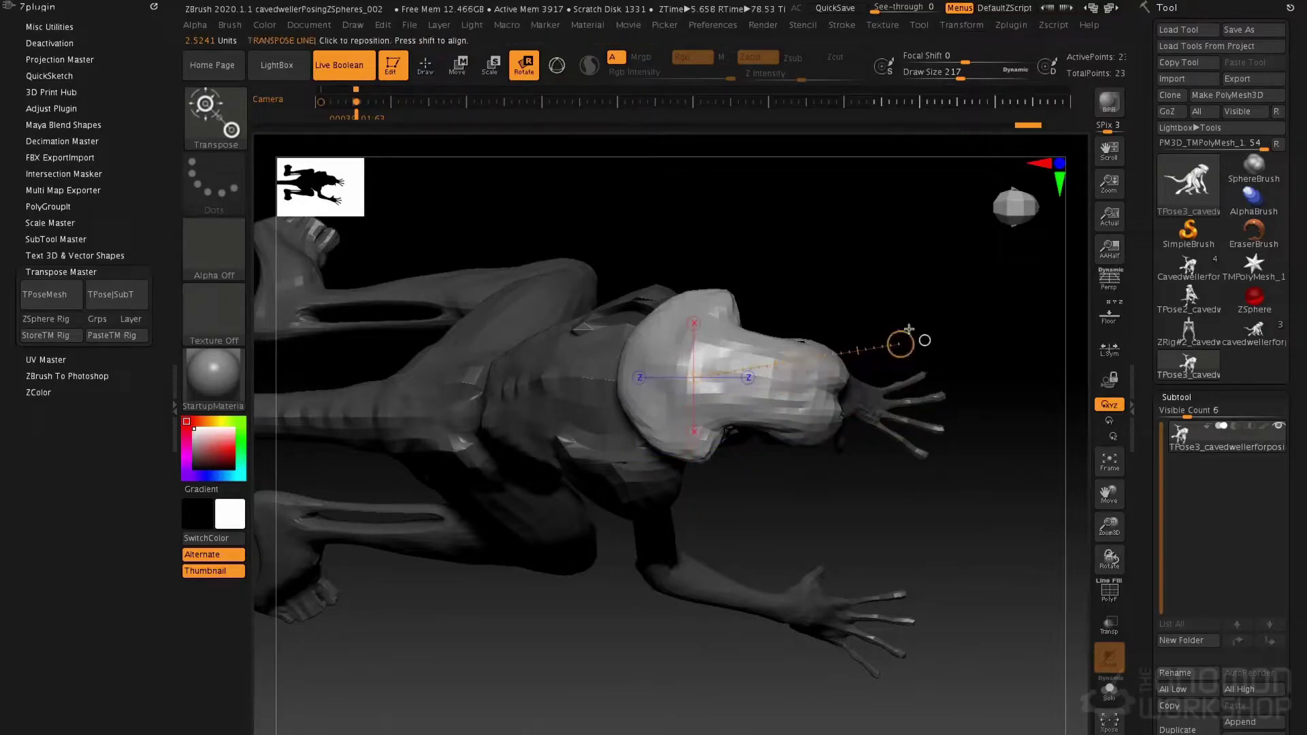
- Turn and tilt the head about the base of the neck and clear the mask
drag(852, 497, 759, 421)
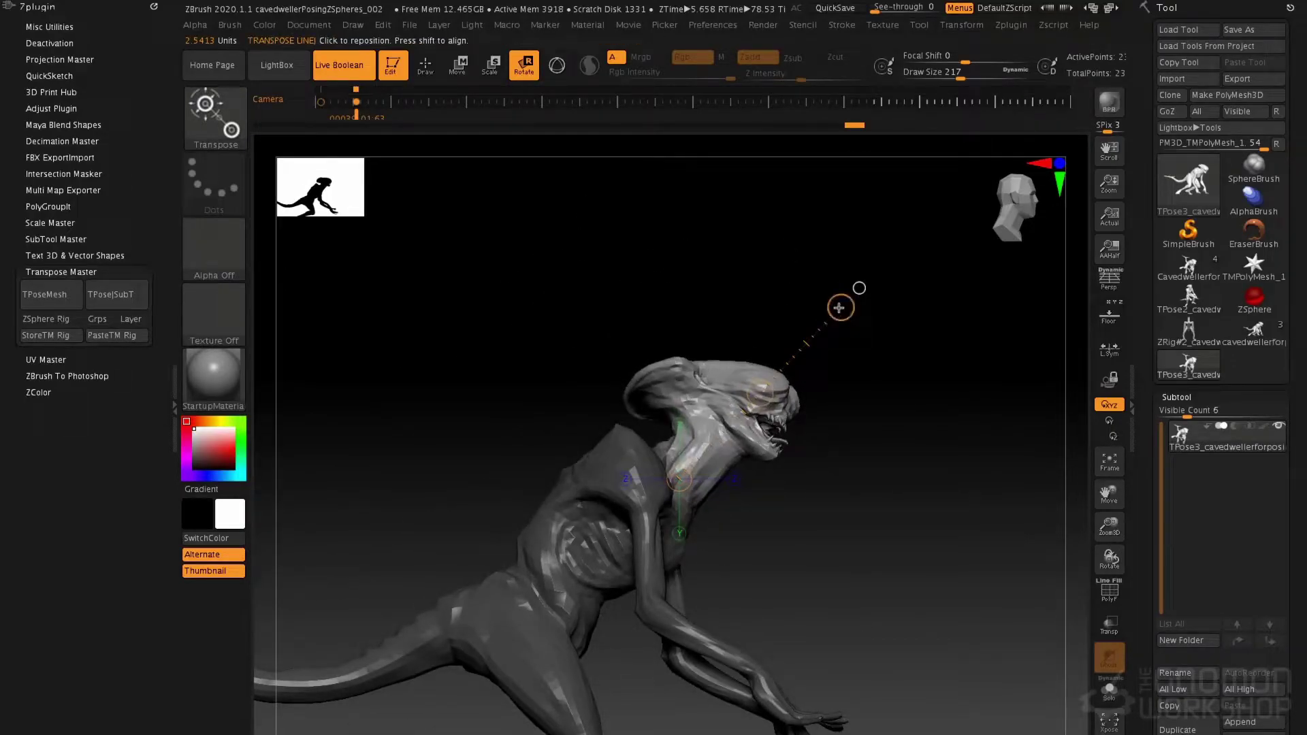
drag(841, 307, 831, 292)
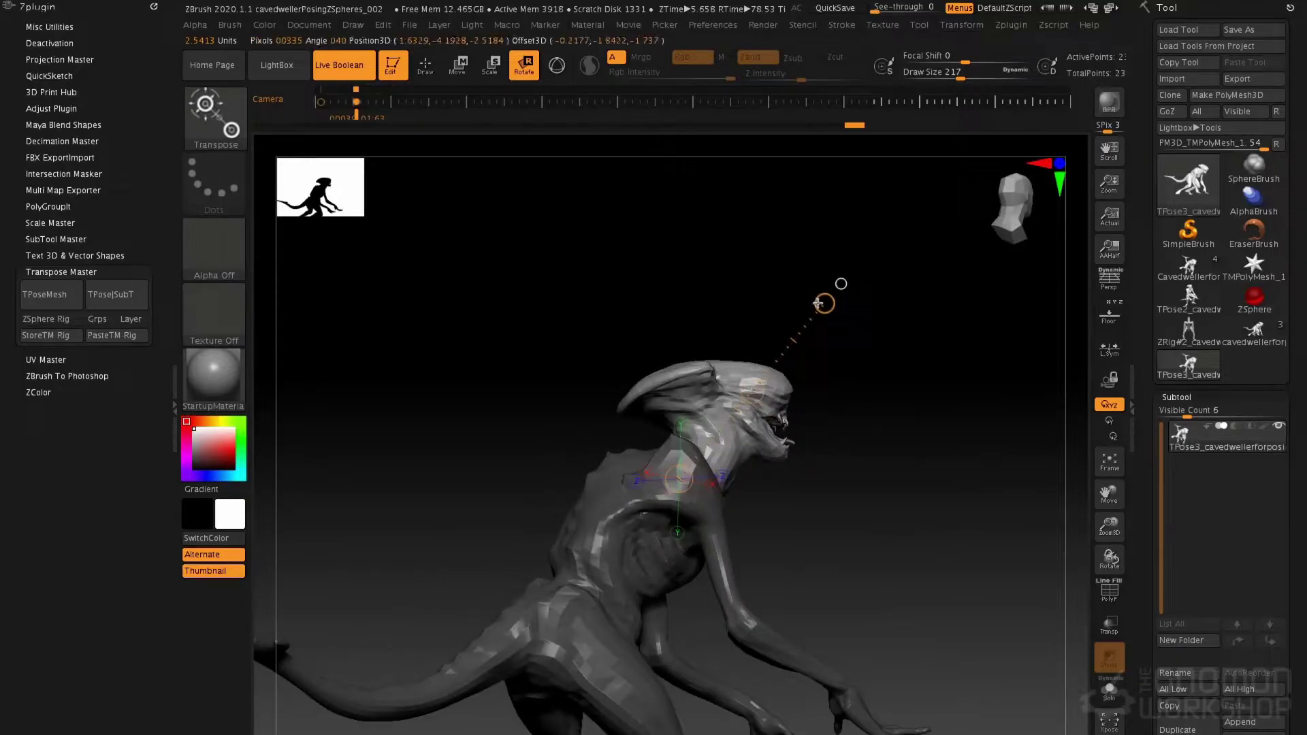
mouse_move(827, 305)
mouse_down()
mouse_move(831, 350)
mouse_move(794, 345)
mouse_move(890, 382)
mouse_move(846, 391)
mouse_move(860, 394)
mouse_move(844, 344)
mouse_move(814, 371)
mouse_move(837, 298)
mouse_move(838, 388)
mouse_move(787, 335)
mouse_up()
key(q)
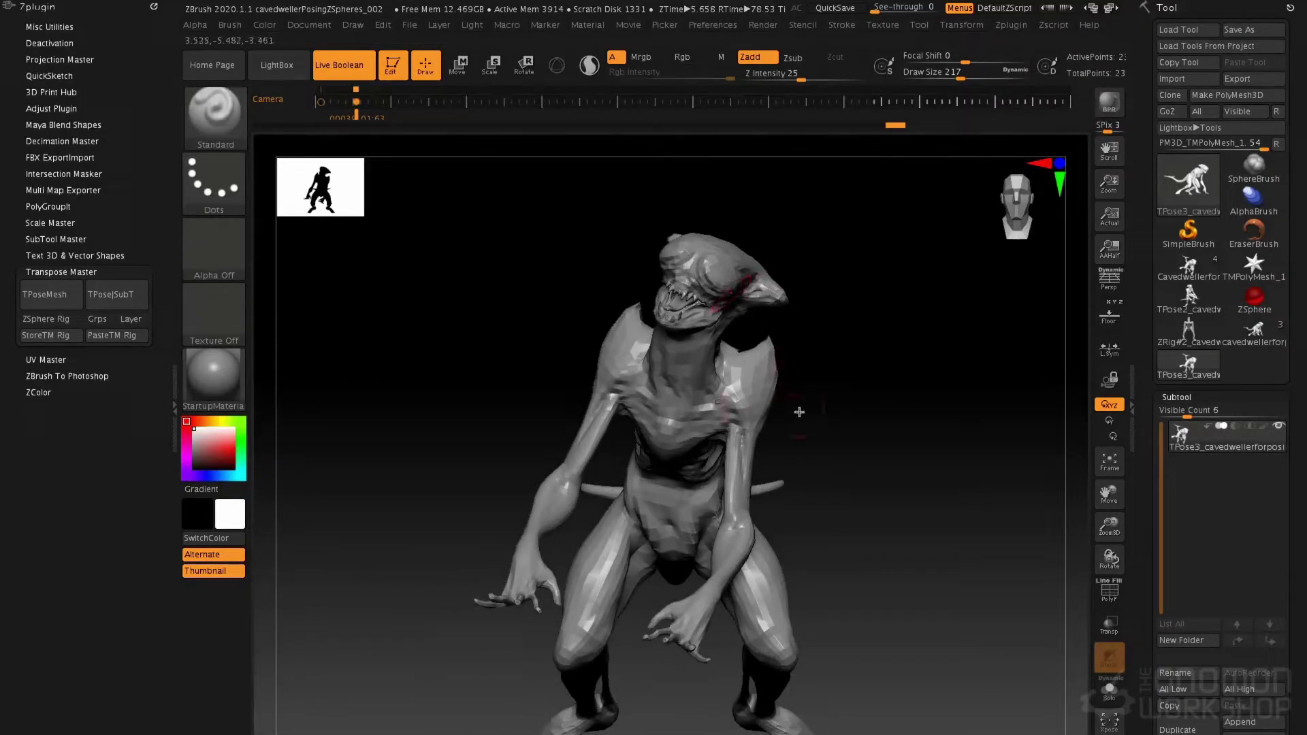
- Mask everything except the creature's left arm and soften the mask edge around the shoulder
key(w)
mouse_move(725, 375)
mouse_down()
mouse_move(751, 449)
mouse_move(746, 380)
mouse_up()
key(q)
right_drag(804, 490, 769, 451)
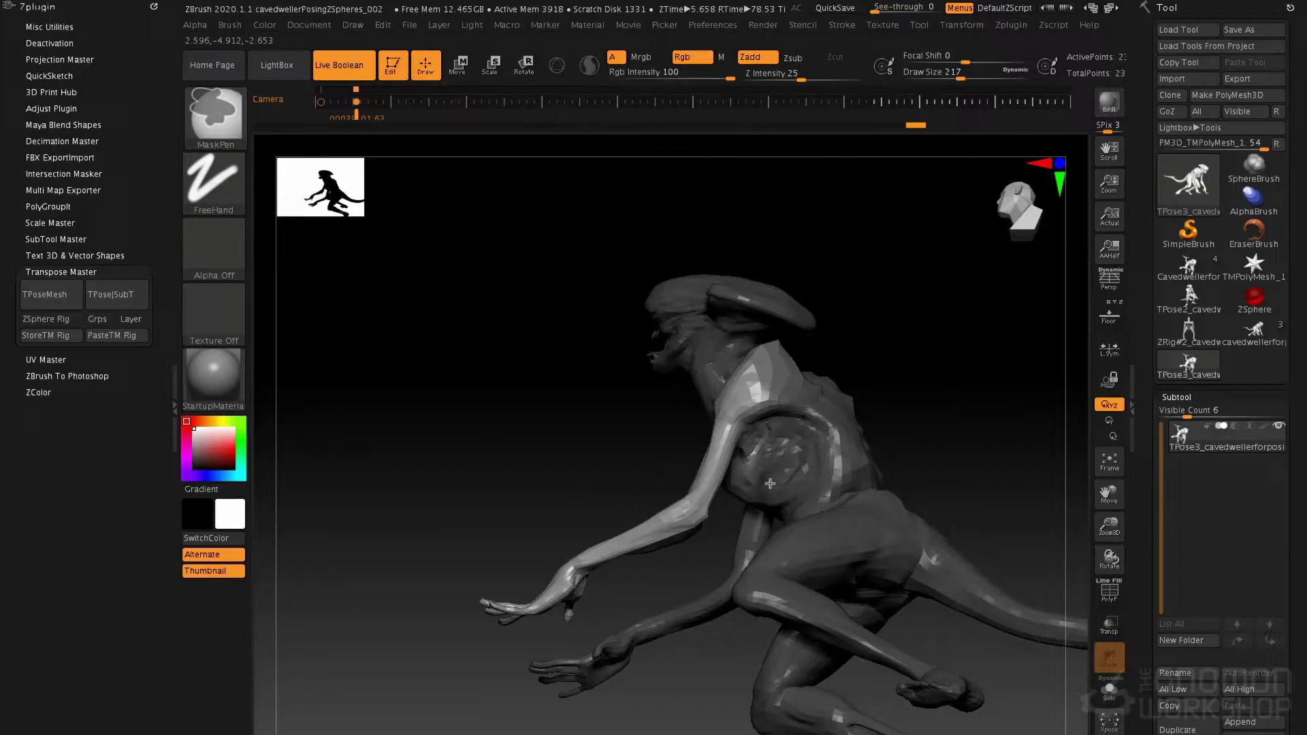
drag(819, 447, 761, 471)
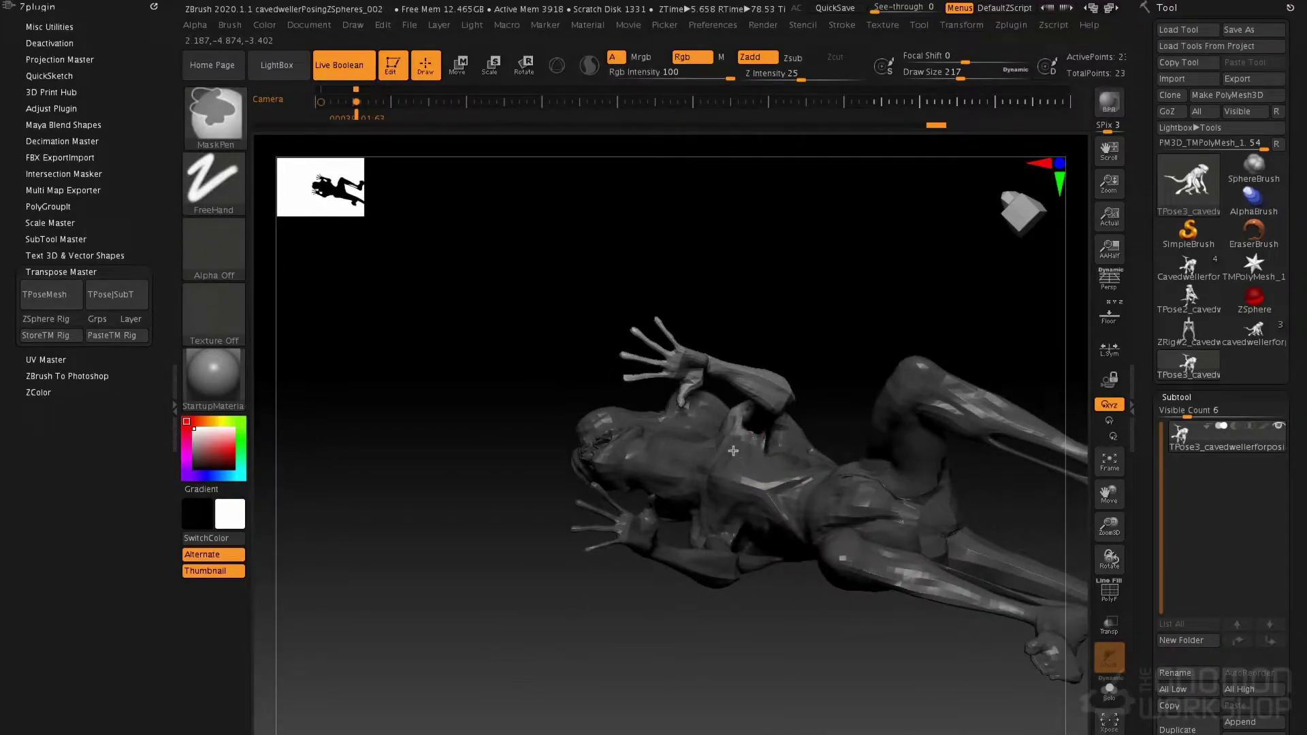
mouse_move(798, 491)
right_down()
mouse_move(866, 344)
mouse_move(836, 399)
right_up()
key(ctrl)
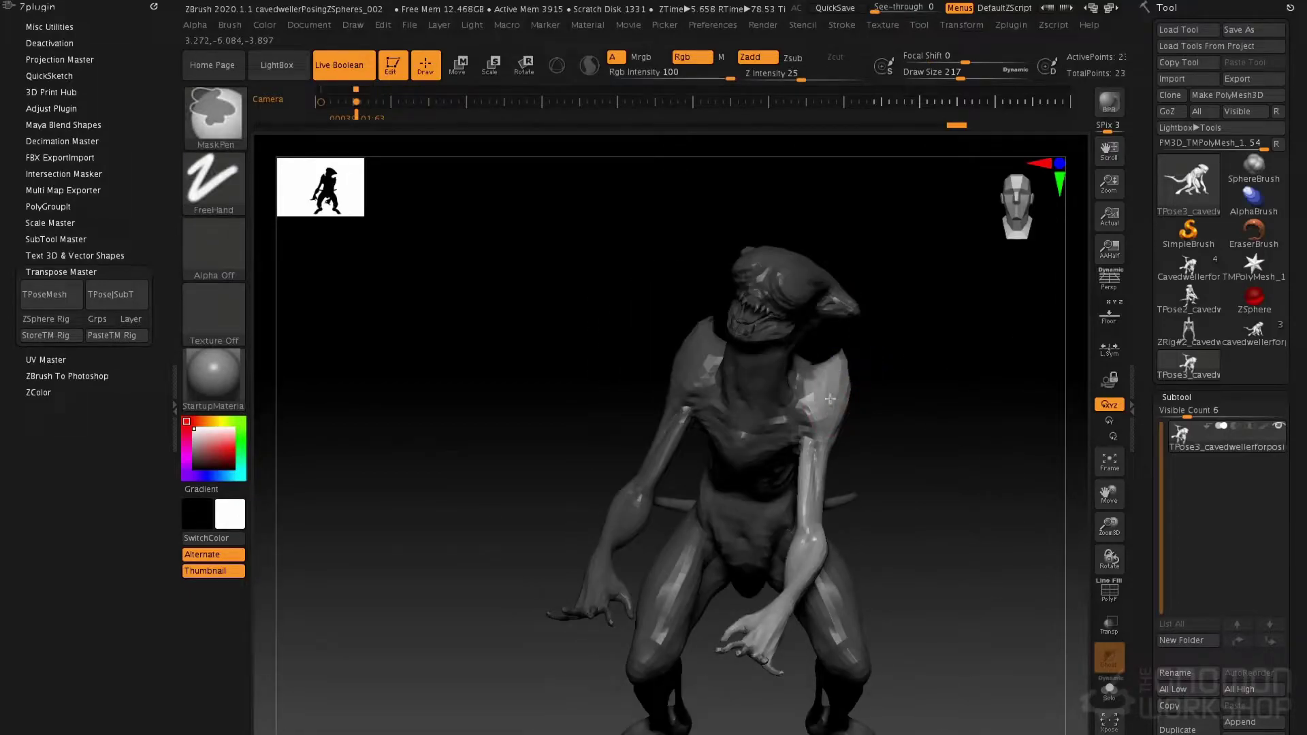
ctrl+click(835, 398)
- Swing the creature's left arm outward at the shoulder and roll it around a transpose line about 3.5 units long
key(r)
mouse_move(814, 380)
mouse_down()
mouse_move(825, 456)
mouse_move(814, 516)
mouse_move(886, 526)
mouse_up()
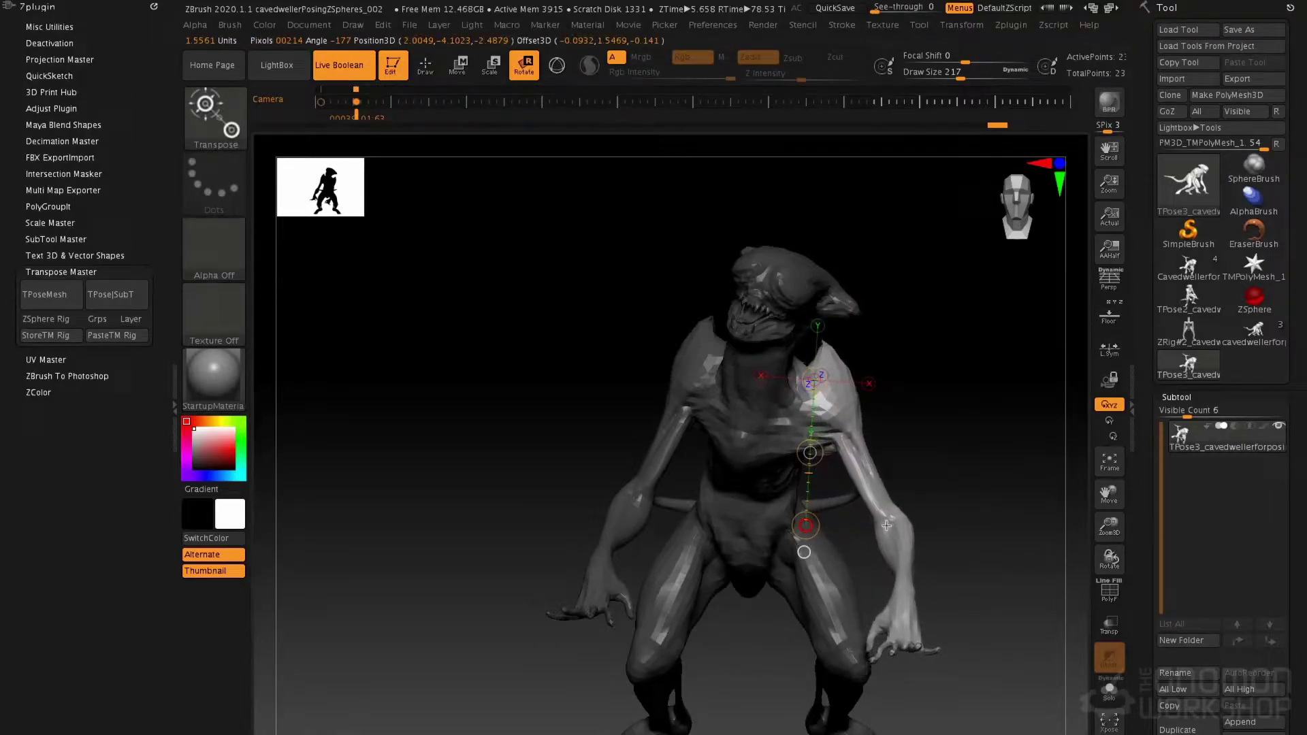
drag(817, 520, 847, 541)
drag(984, 658, 990, 677)
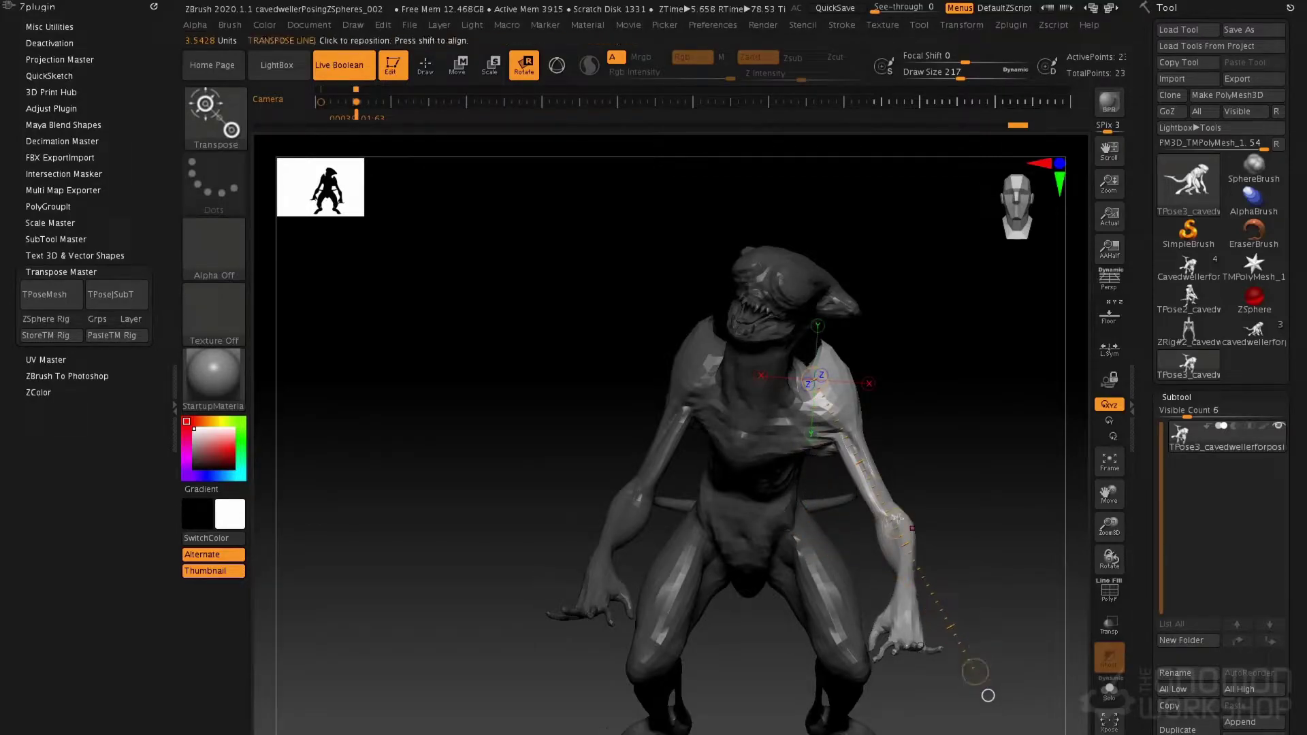
drag(895, 526, 885, 451)
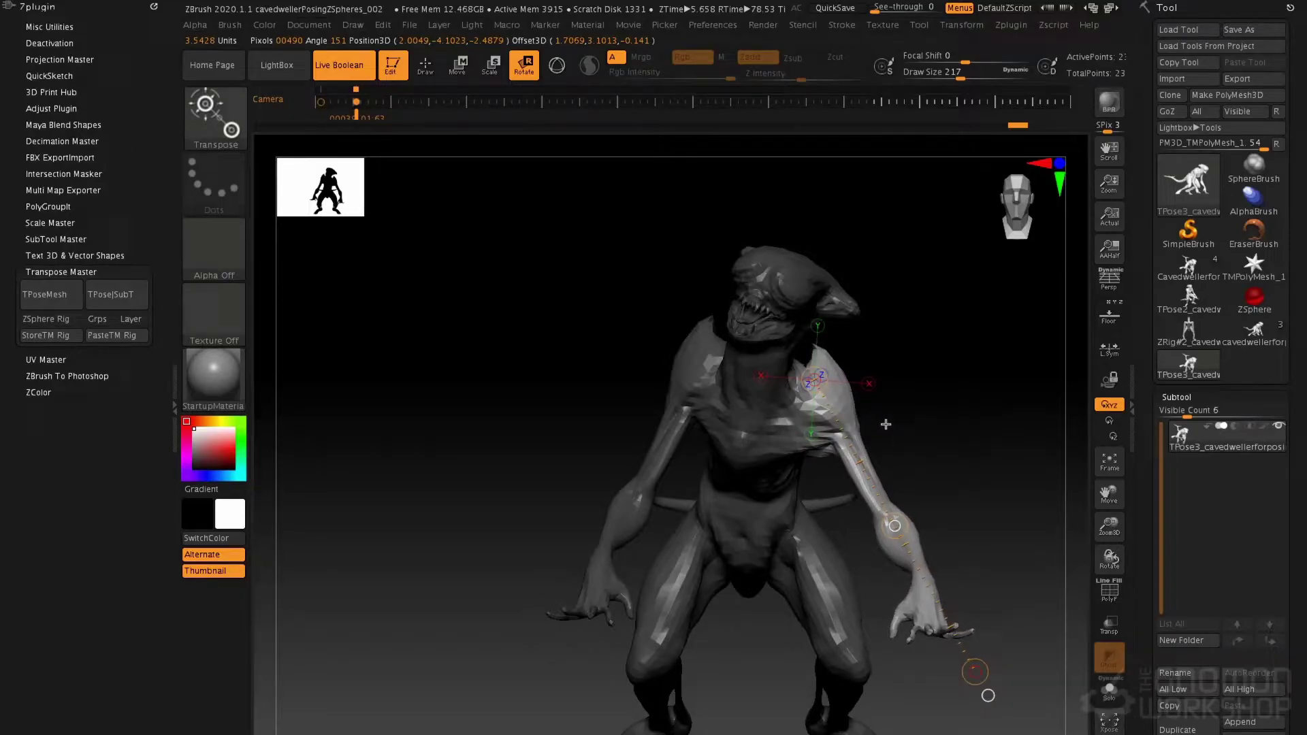
- Mask everything except the creature's right arm and touch up the mask around that shoulder
key(q)
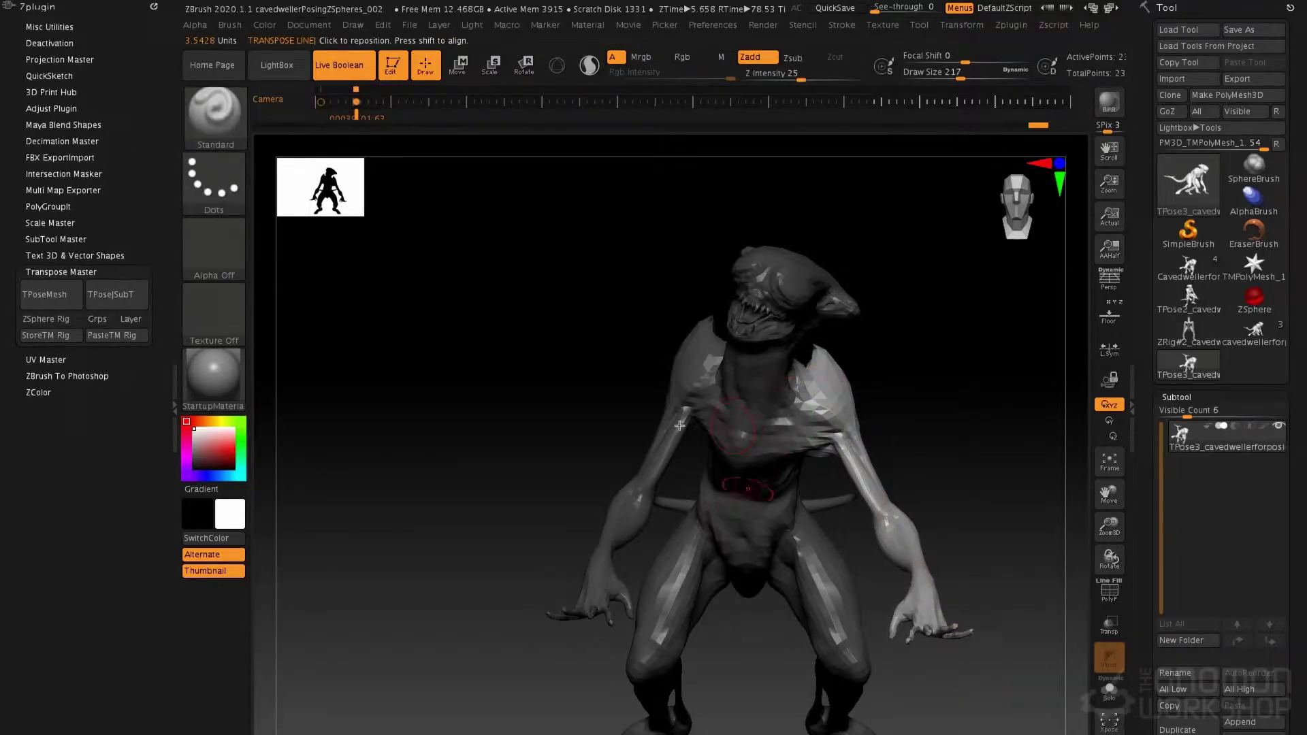
right_drag(677, 360, 719, 425)
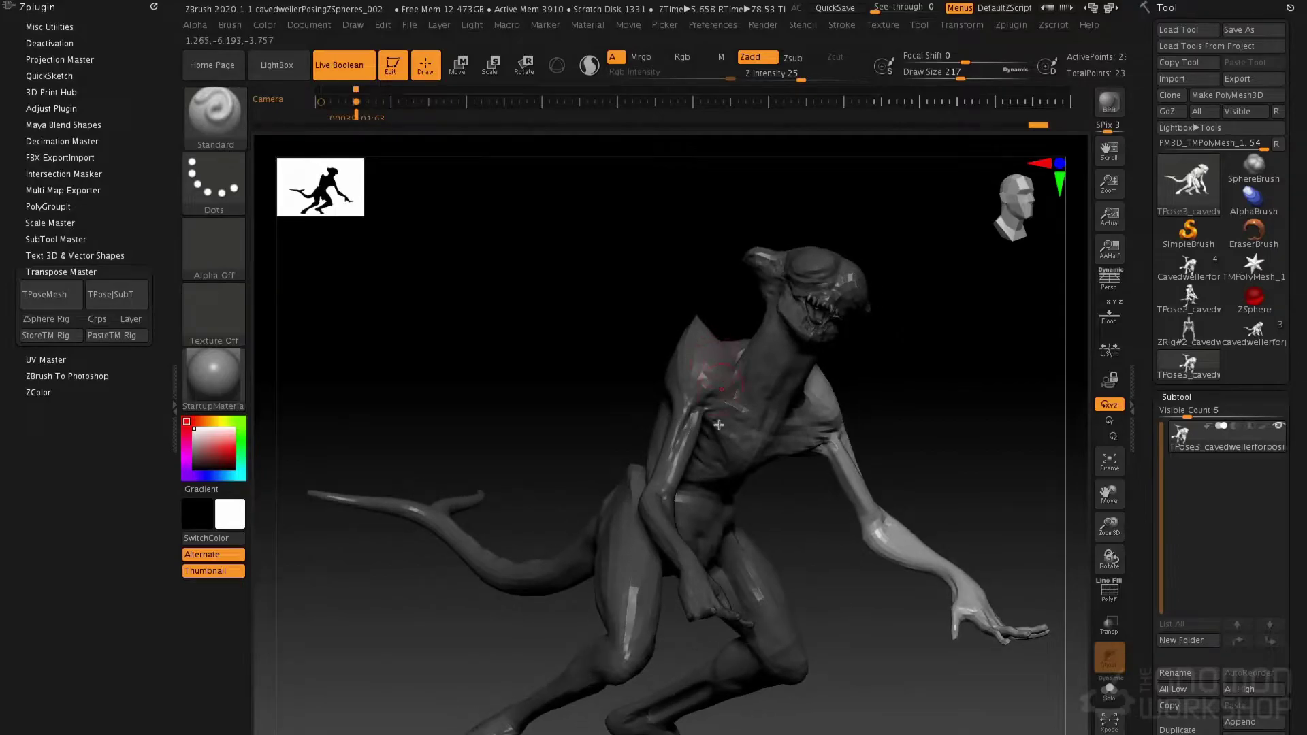
key(r)
ctrl+drag(619, 293, 688, 337)
right_drag(715, 361, 695, 382)
ctrl+drag(695, 365, 658, 465)
right_drag(679, 336, 769, 341)
drag(673, 384, 697, 464)
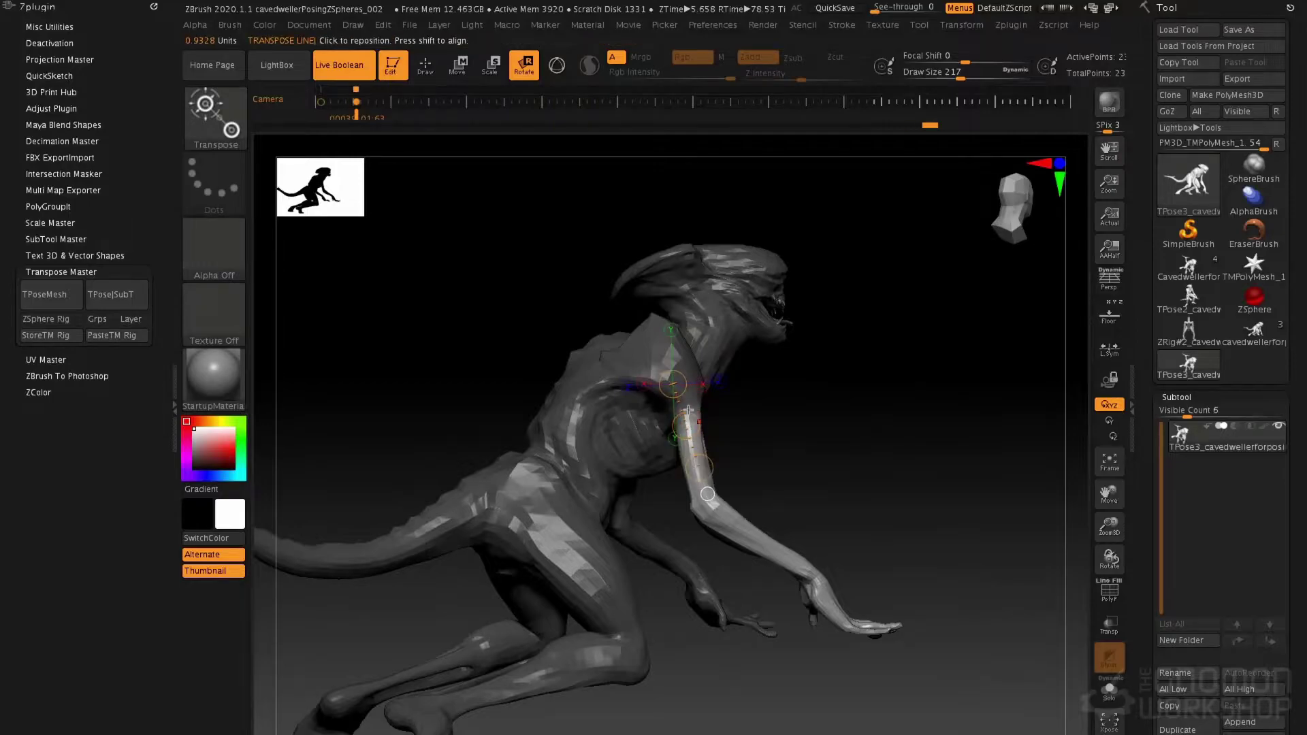
key(q)
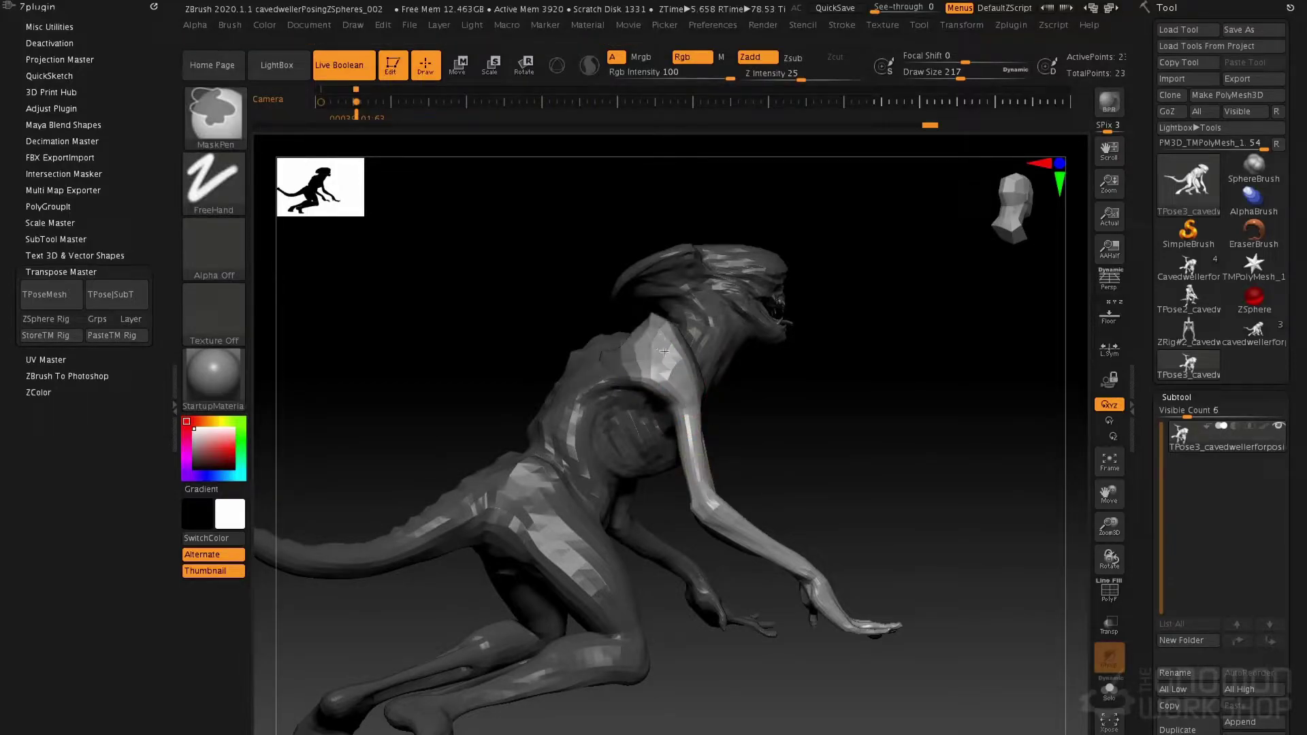
mouse_move(654, 377)
right_down()
mouse_move(693, 375)
mouse_move(715, 331)
right_up()
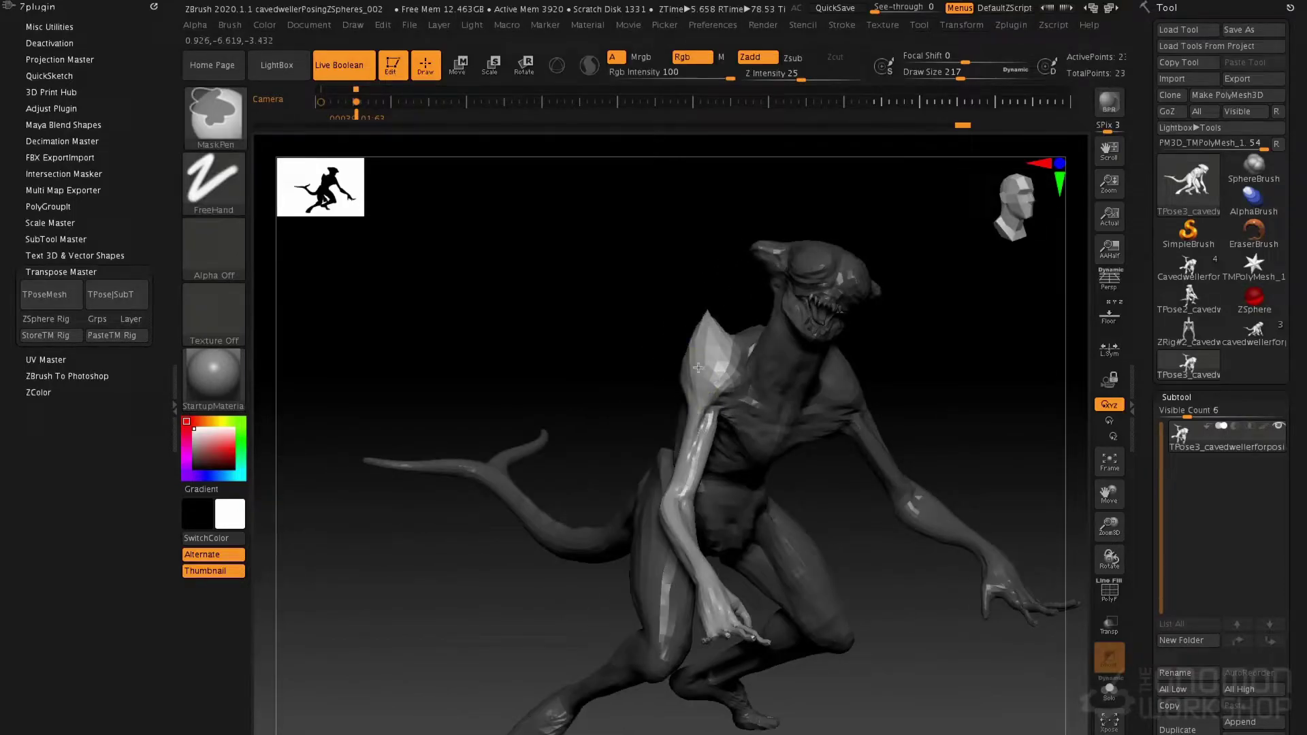
- Draw a rotation transpose line about 1.4 units long down from the right shoulder and swing the right arm backward
key(r)
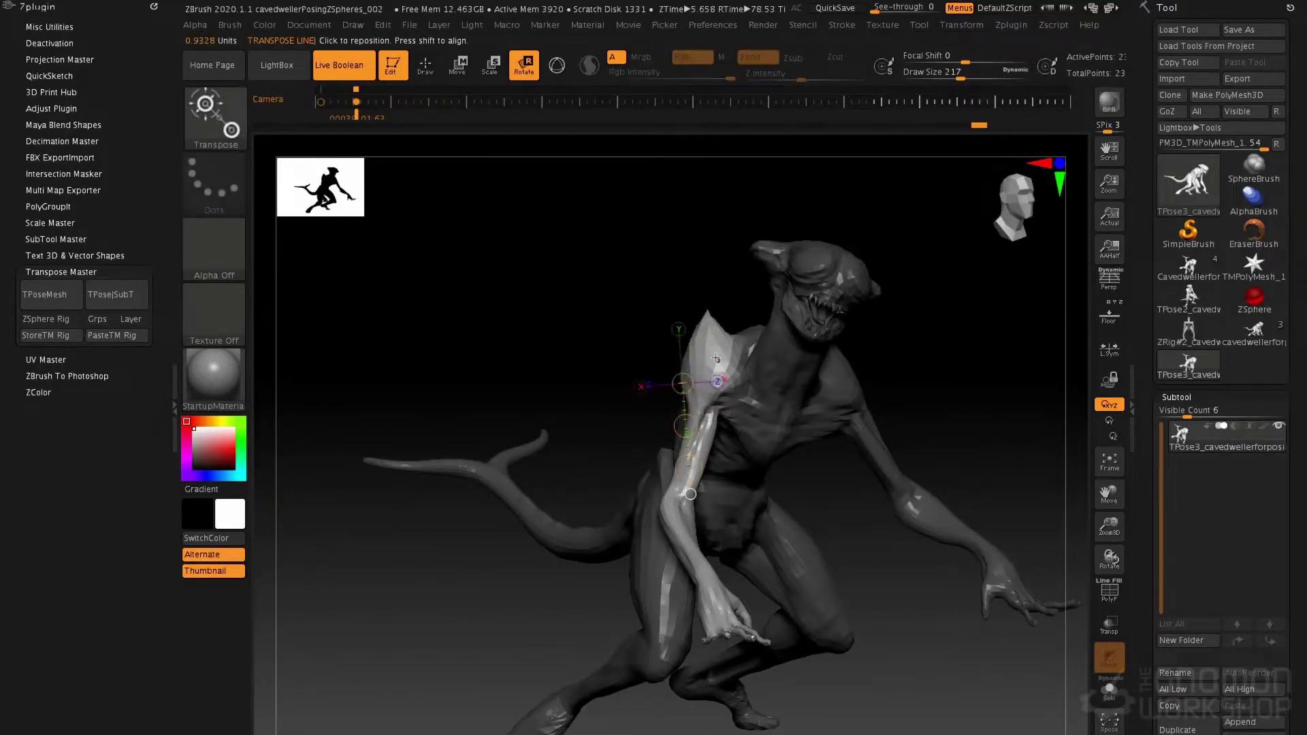
mouse_move(672, 414)
right_down()
mouse_move(631, 418)
mouse_move(669, 480)
mouse_move(690, 415)
right_up()
drag(706, 355, 693, 365)
drag(713, 482, 663, 477)
right_drag(683, 405, 676, 450)
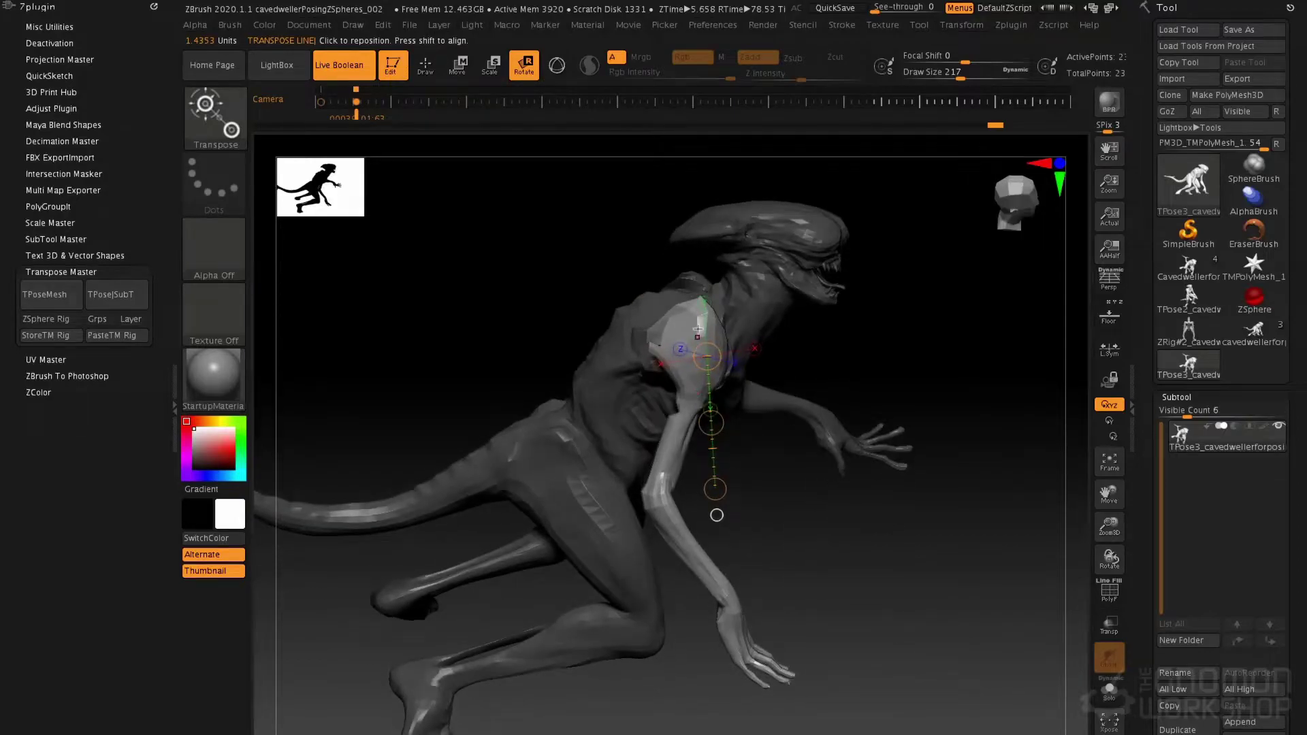
- Draw a transpose line about 2 units long from the right shoulder to the elbow and bend the forearm forward
drag(660, 484, 658, 496)
right_drag(685, 459, 659, 467)
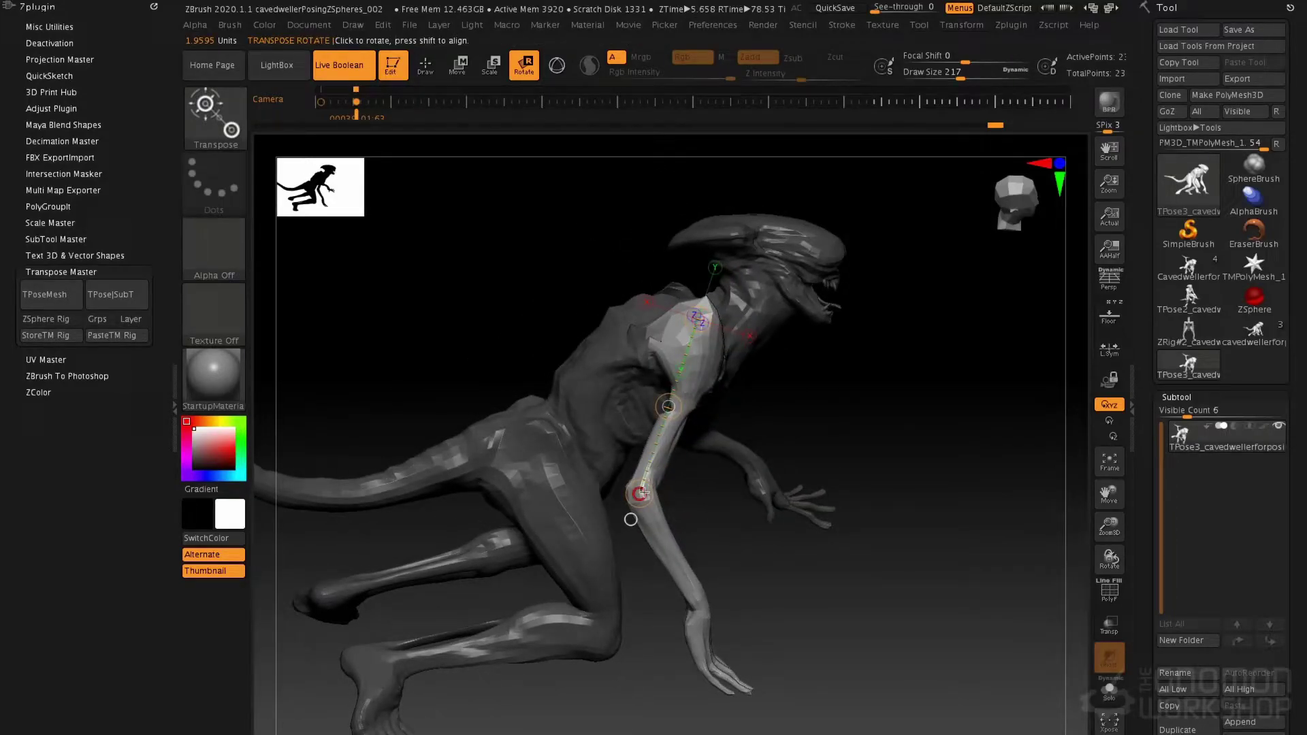
drag(644, 493, 689, 405)
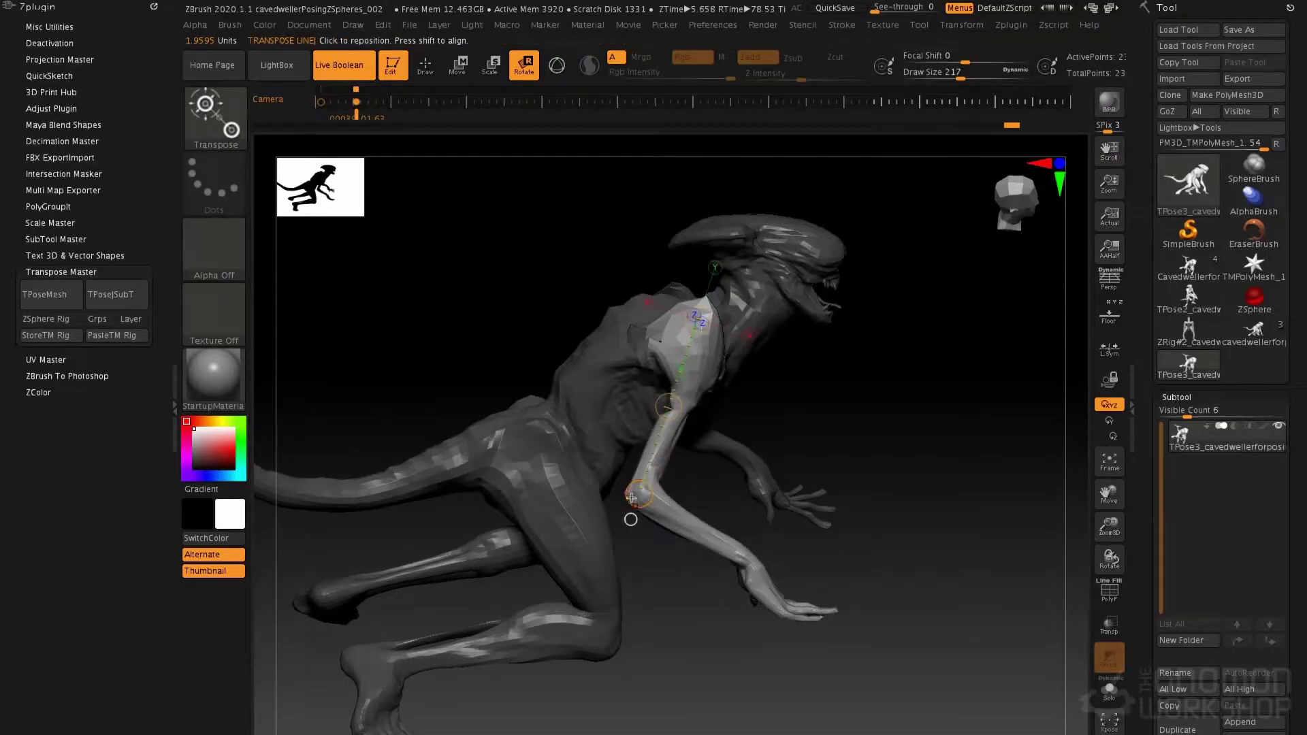
right_drag(686, 484, 654, 480)
- Mask the right upper arm along with the rest of the body, leaving only the right forearm and hand unmasked
mouse_move(737, 409)
right_down()
mouse_move(692, 411)
mouse_move(755, 415)
mouse_move(728, 407)
right_up()
right_drag(739, 245, 540, 292)
key(ctrl)
mouse_move(521, 269)
ctrl+mouse_down()
mouse_move(723, 472)
mouse_move(807, 516)
ctrl+mouse_up()
alt+right_drag(727, 434, 659, 379)
drag(636, 379, 626, 346)
right_drag(636, 473, 621, 469)
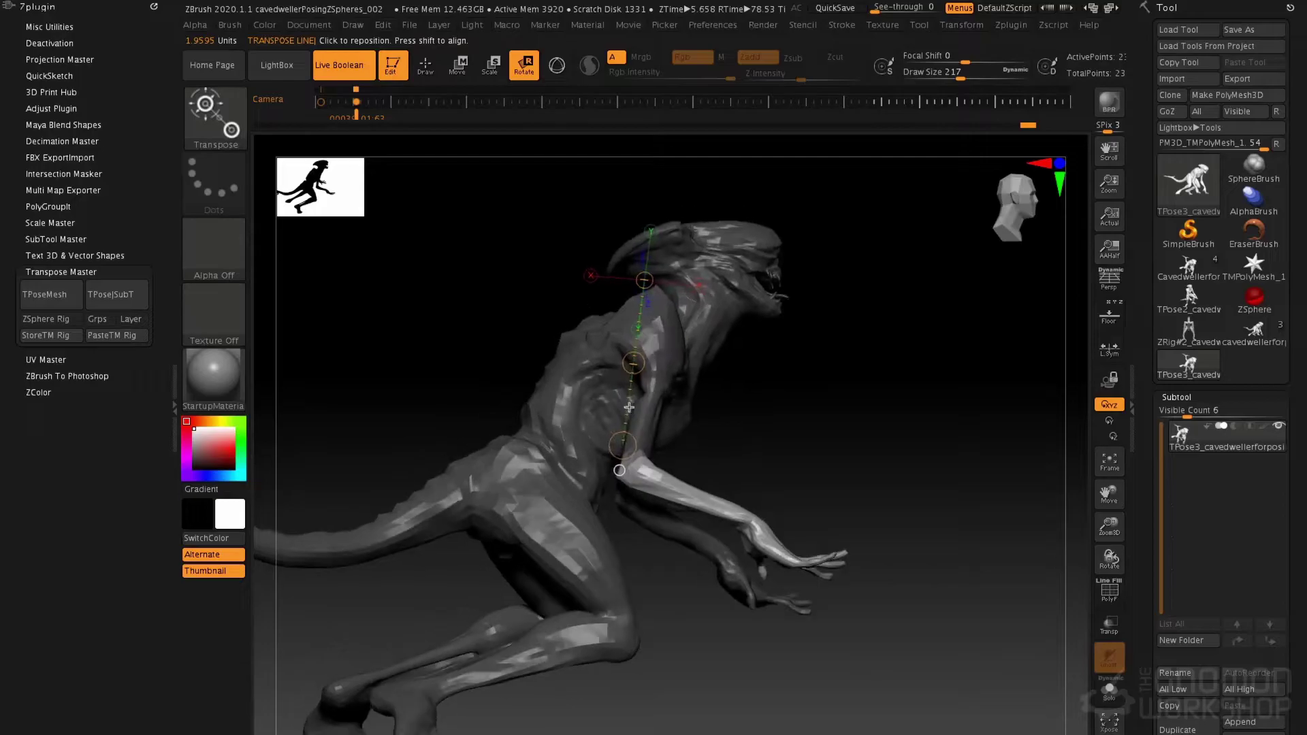
- Draw a transpose line along the right forearm from the elbow, extend it to about 7.3 units and roll the forearm around it
drag(633, 478, 755, 514)
right_drag(901, 568, 705, 464)
drag(714, 461, 716, 452)
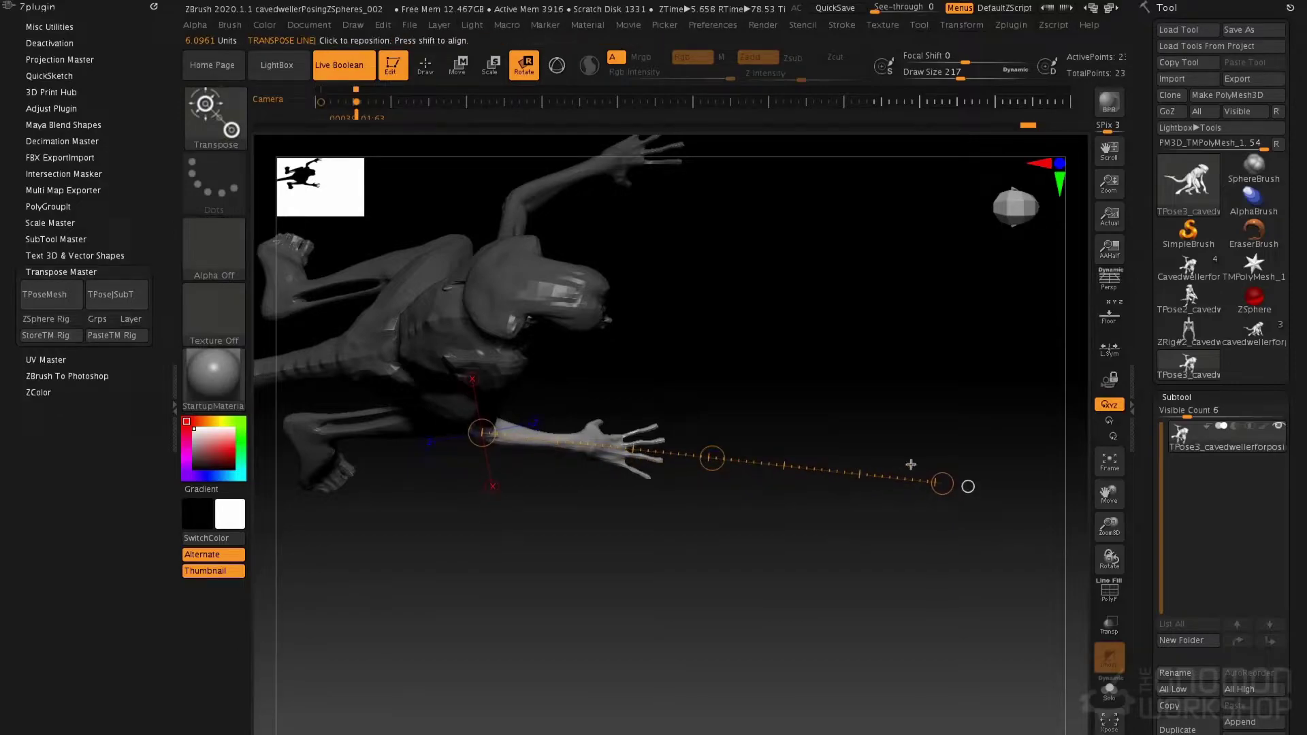
drag(944, 477, 1036, 489)
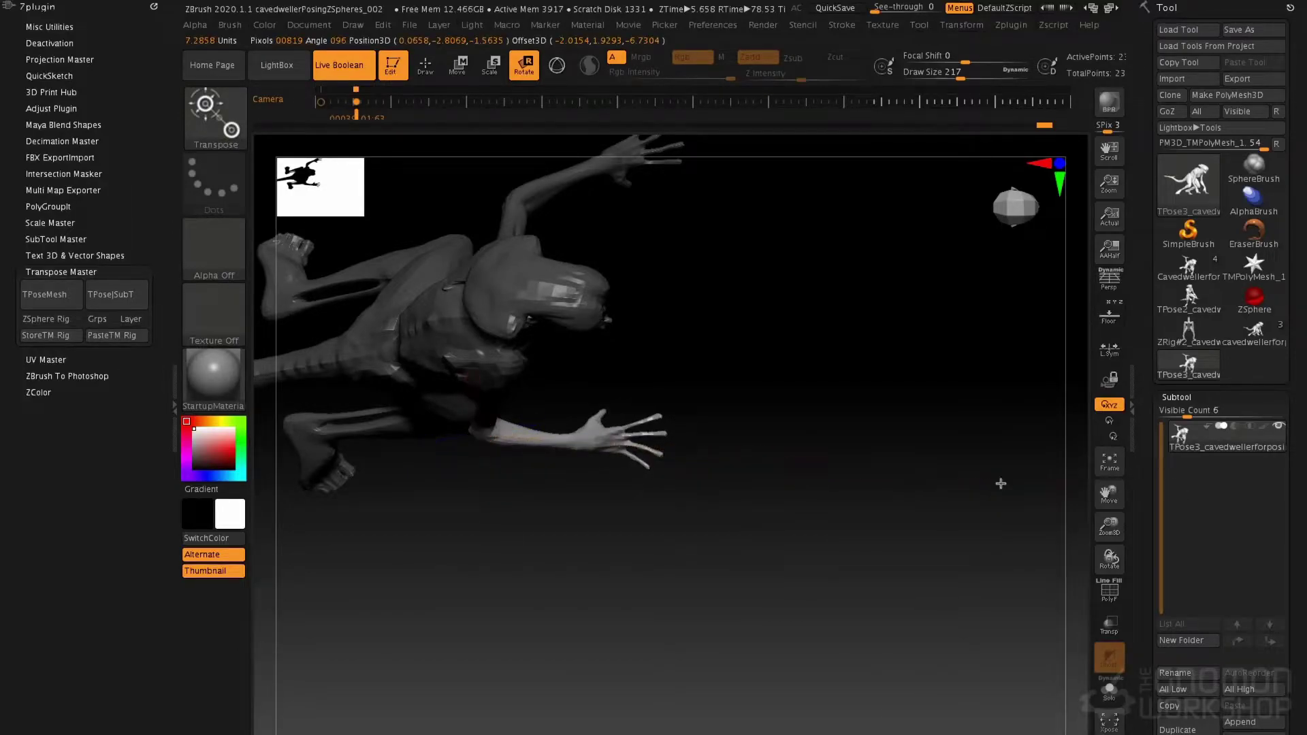
drag(759, 461, 967, 466)
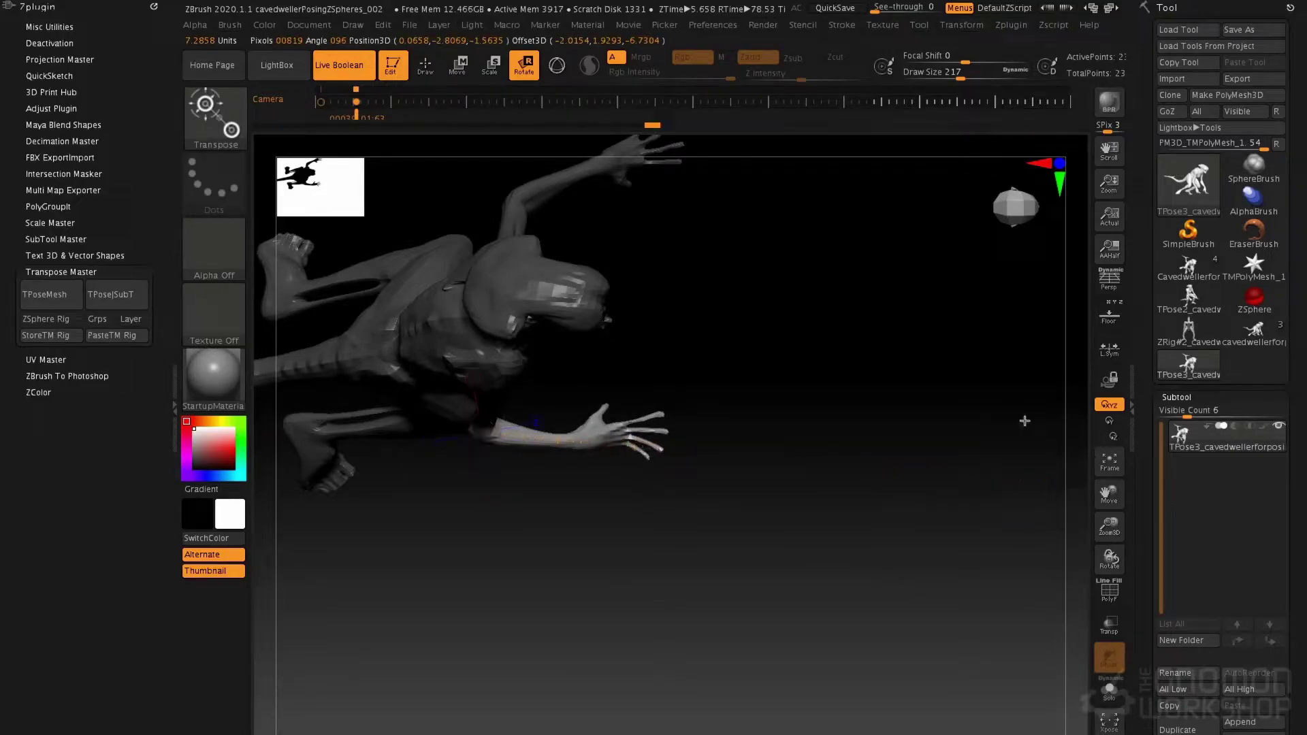
drag(774, 561, 773, 507)
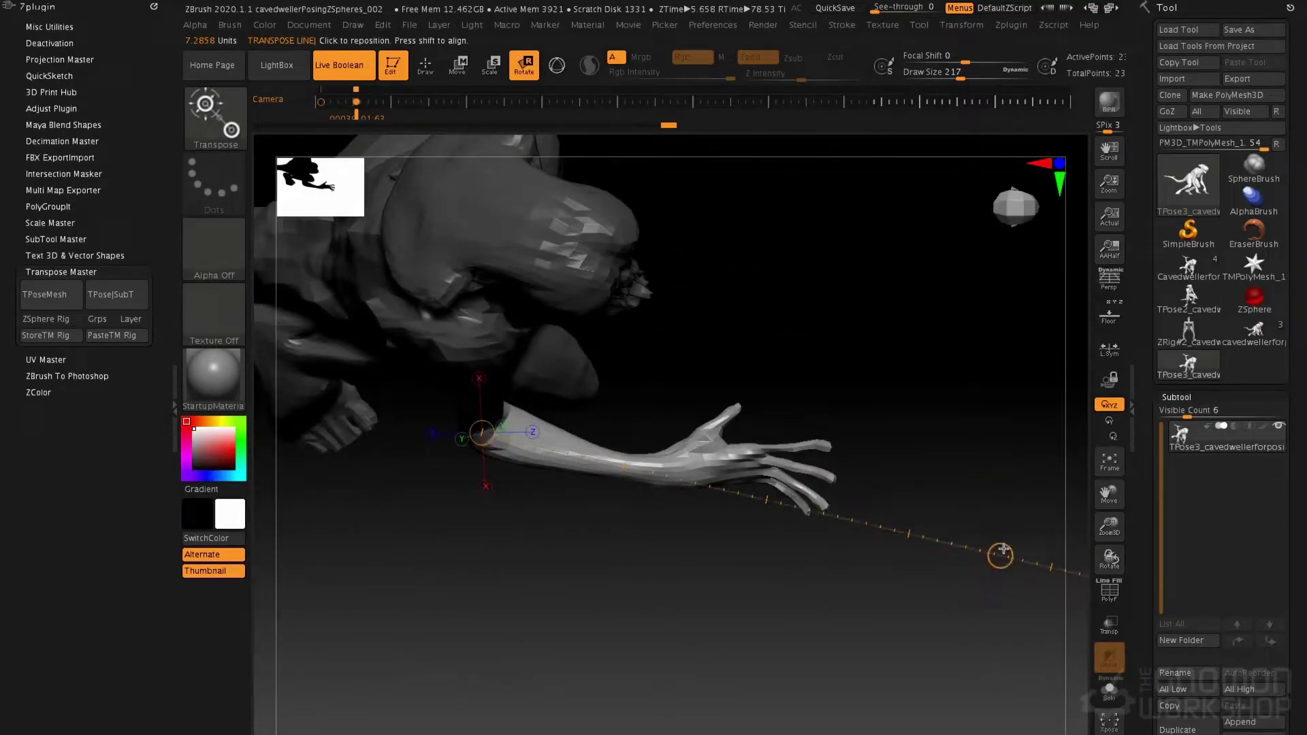
drag(1000, 556, 1186, 570)
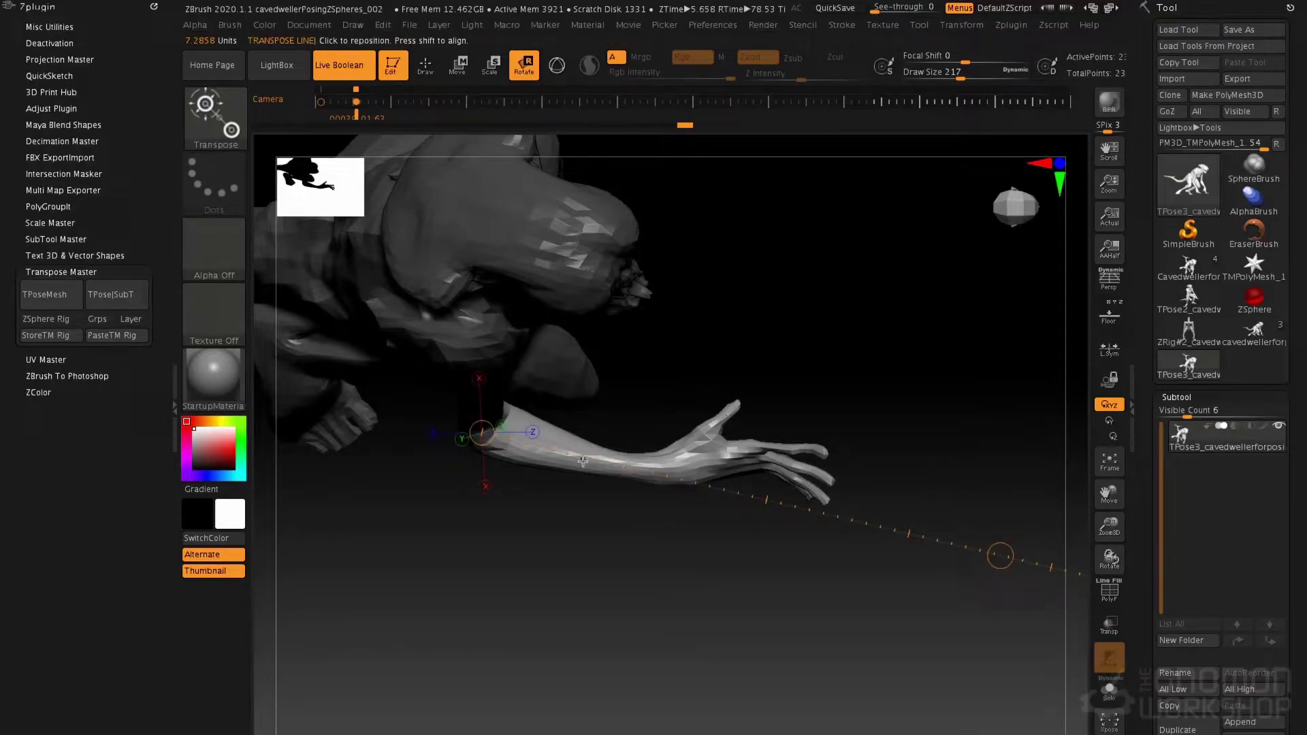
- Draw a transpose line about 0.85 units long from the right elbow and swing the forearm outward
right_drag(732, 455, 738, 388)
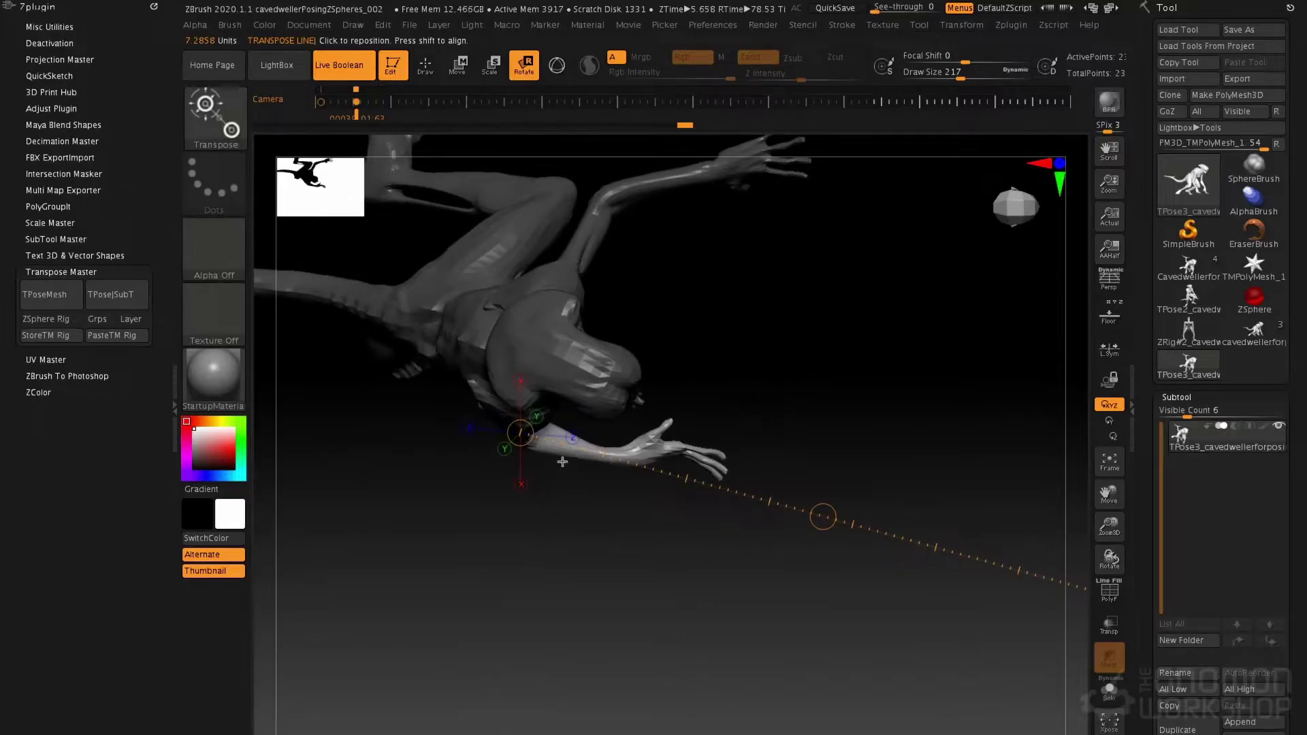
mouse_move(545, 441)
mouse_down()
mouse_move(603, 450)
mouse_move(670, 550)
mouse_move(556, 447)
mouse_move(621, 454)
mouse_move(627, 471)
mouse_move(587, 544)
mouse_up()
right_drag(573, 579, 595, 463)
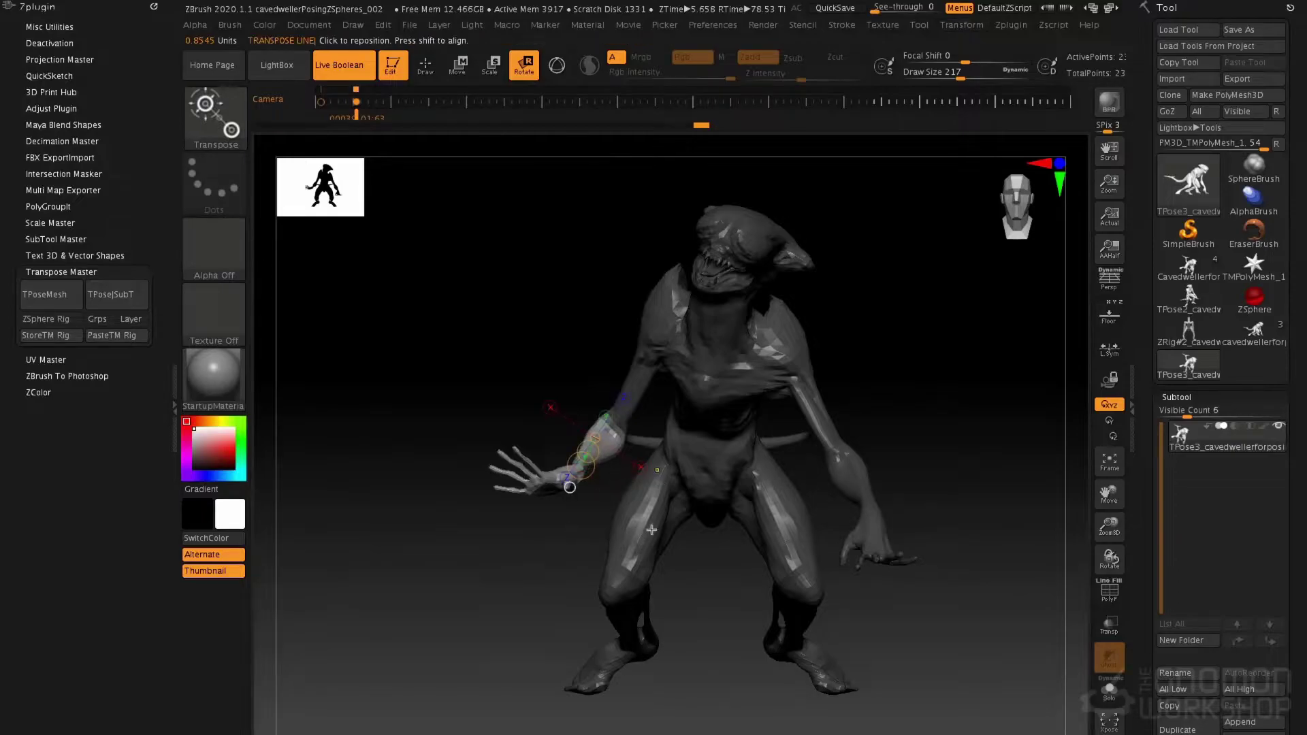
- Mask everything except the right hand's index finger and draw a transpose line about 0.5 units long along it
ctrl+right_drag(647, 492, 615, 496)
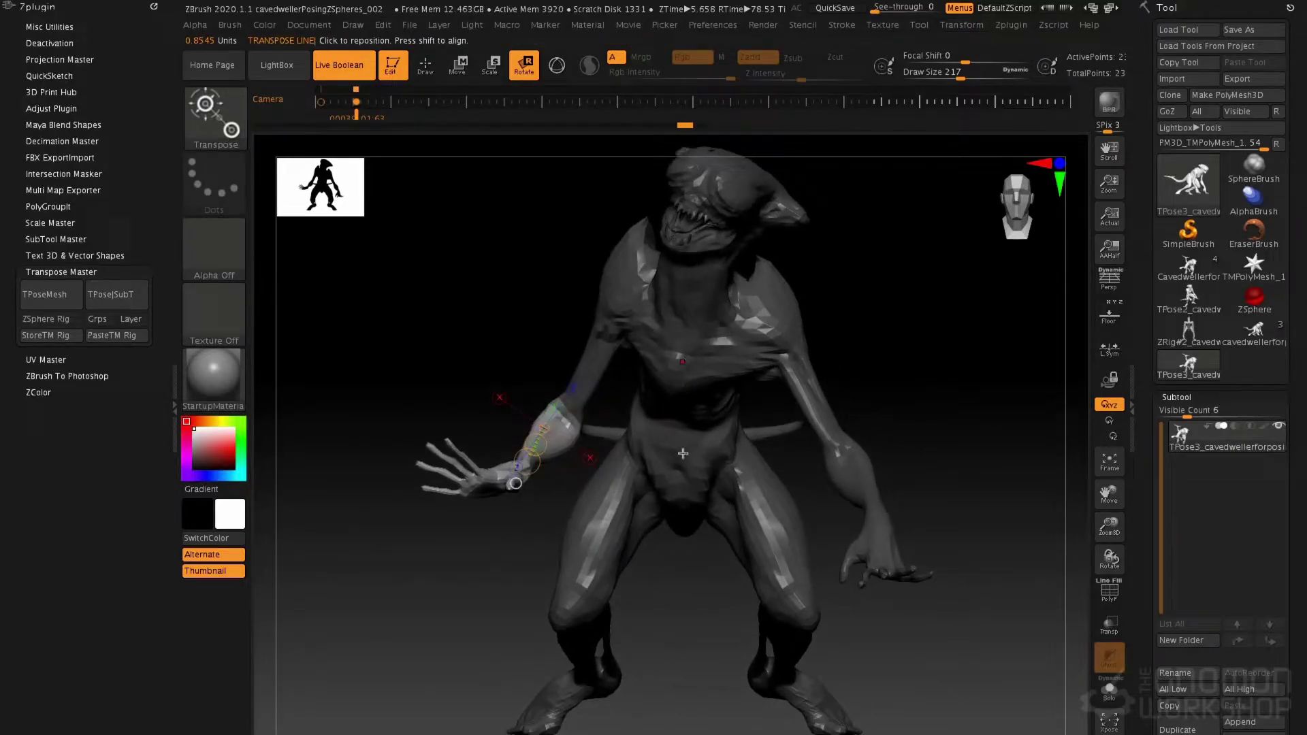
right_drag(872, 388, 908, 358)
right_drag(827, 304, 844, 357)
ctrl+drag(904, 376, 882, 425)
right_drag(708, 408, 689, 465)
drag(679, 451, 735, 461)
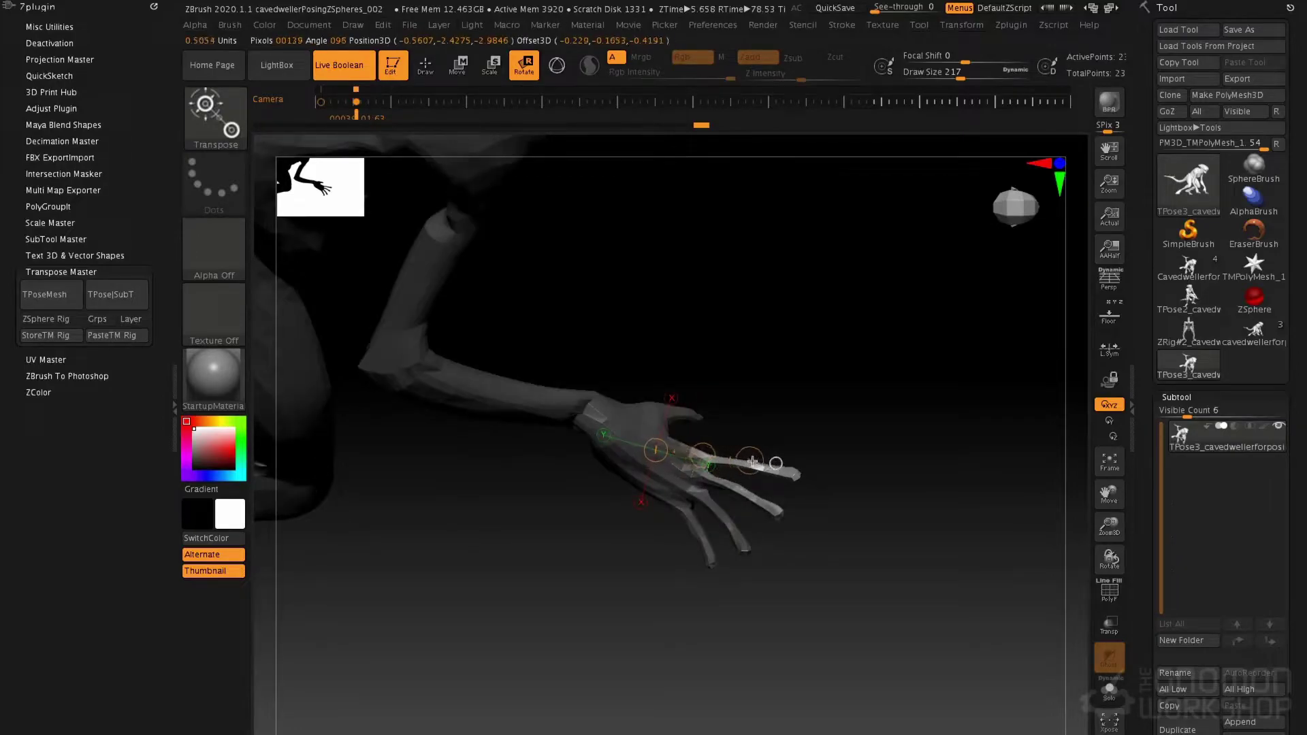
- Undo the first index finger rotation and raise the right index finger at its knuckle with a transpose line about 0.48 units long
right_drag(765, 341, 693, 428)
drag(693, 427, 778, 388)
key(ctrl+z)
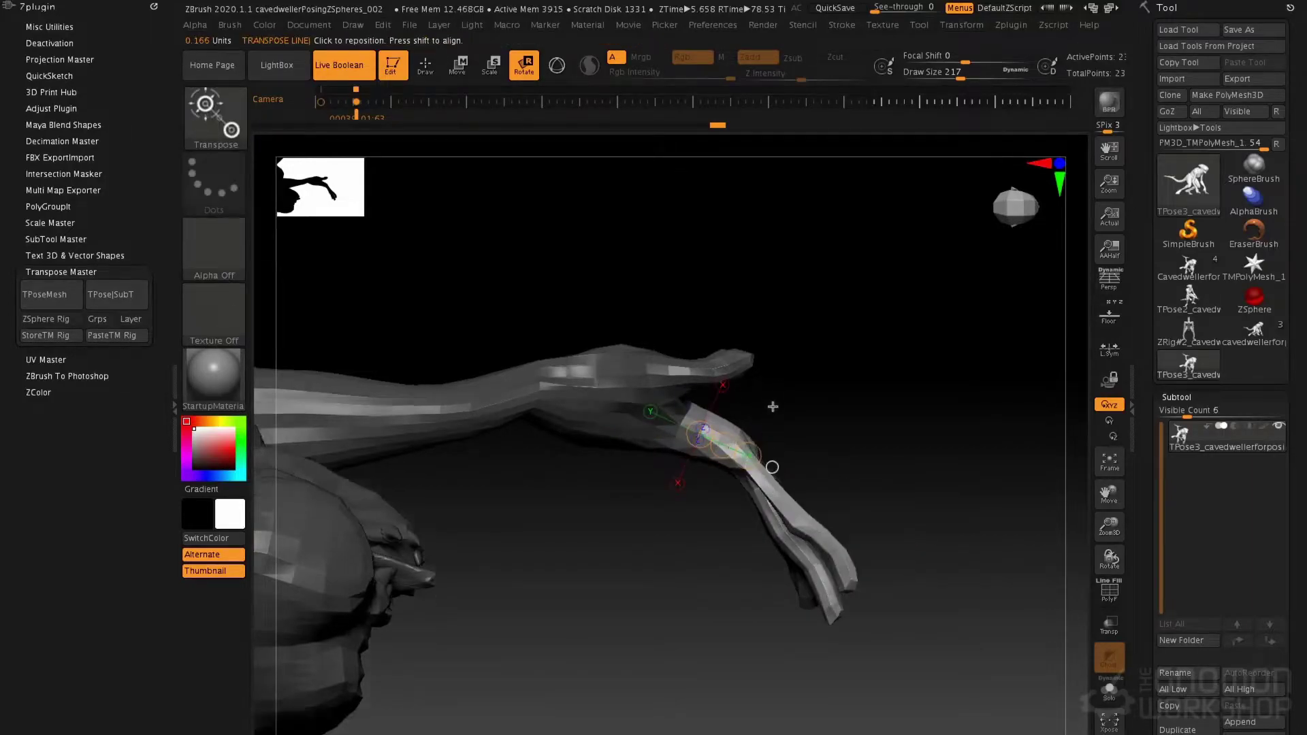
right_drag(773, 406, 779, 336)
drag(717, 464, 751, 462)
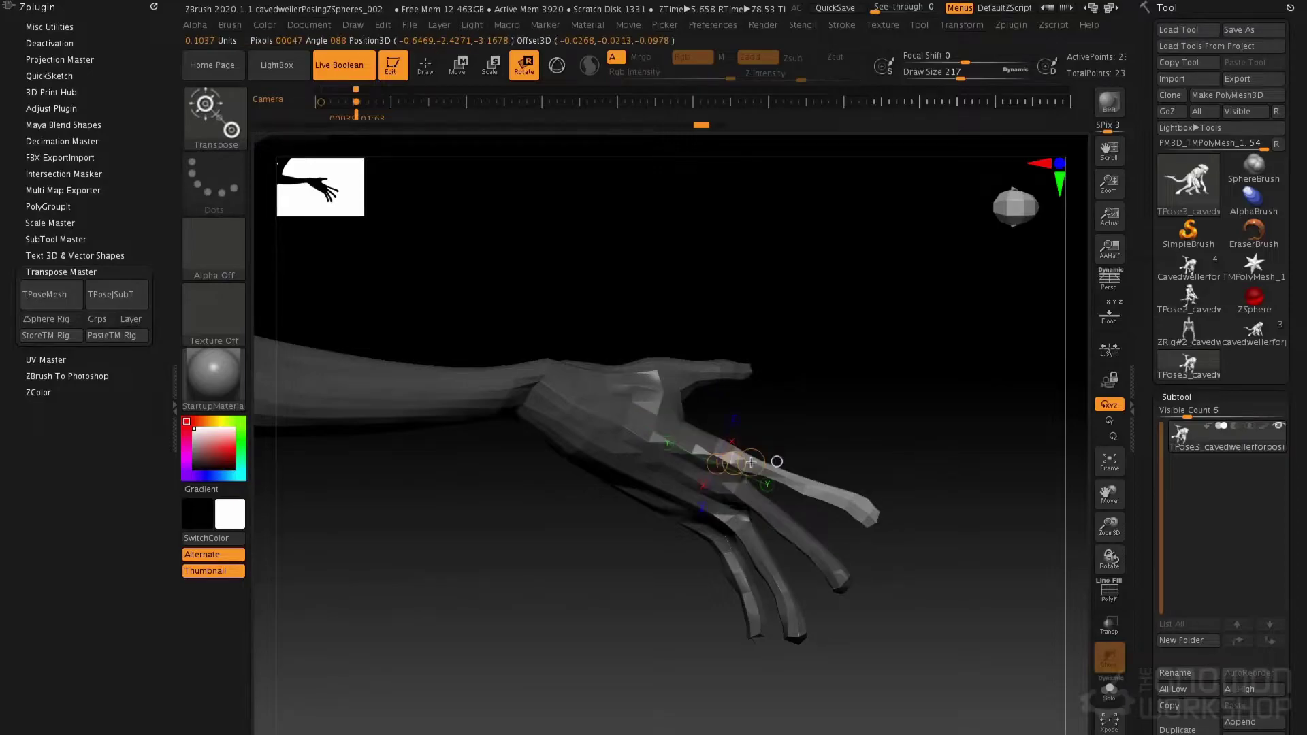
shift+right_drag(785, 356, 789, 408)
mouse_move(679, 424)
mouse_down()
mouse_move(732, 460)
mouse_move(747, 446)
mouse_move(823, 470)
mouse_move(808, 303)
mouse_up()
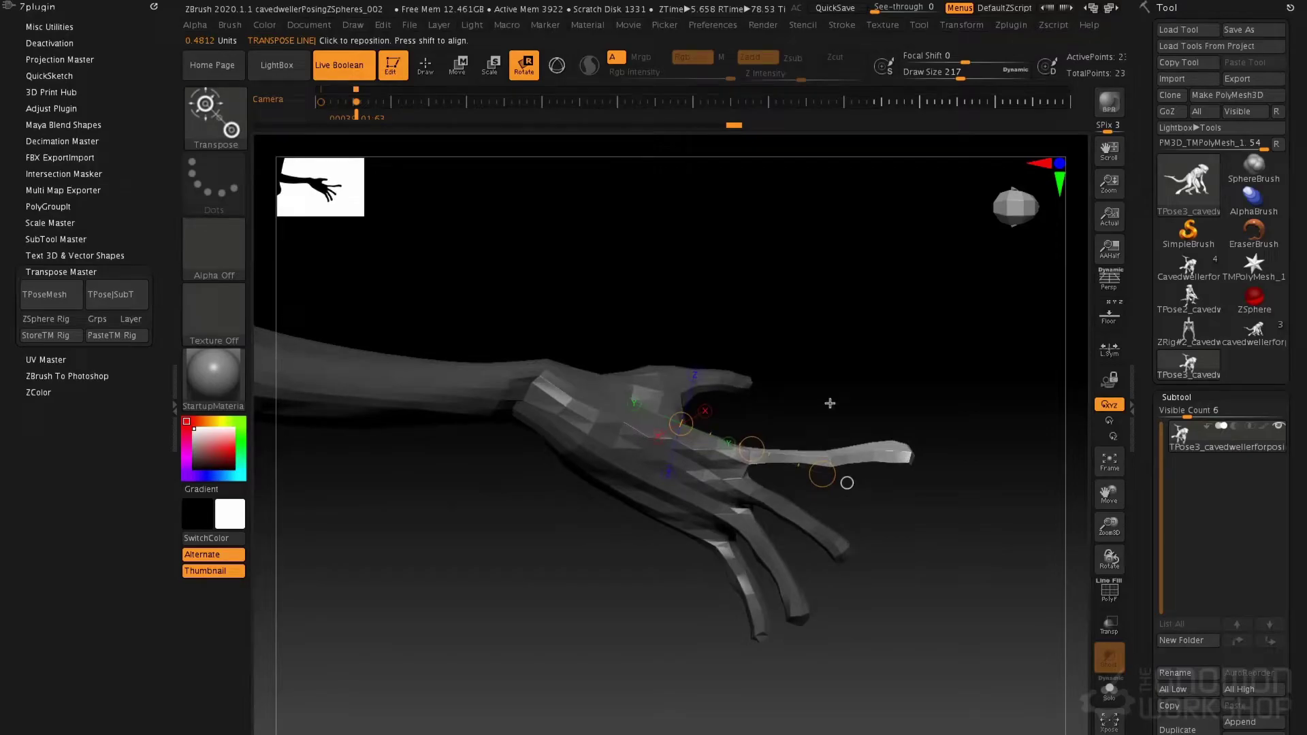
mouse_move(708, 467)
mouse_down()
mouse_move(806, 452)
mouse_move(837, 468)
mouse_up()
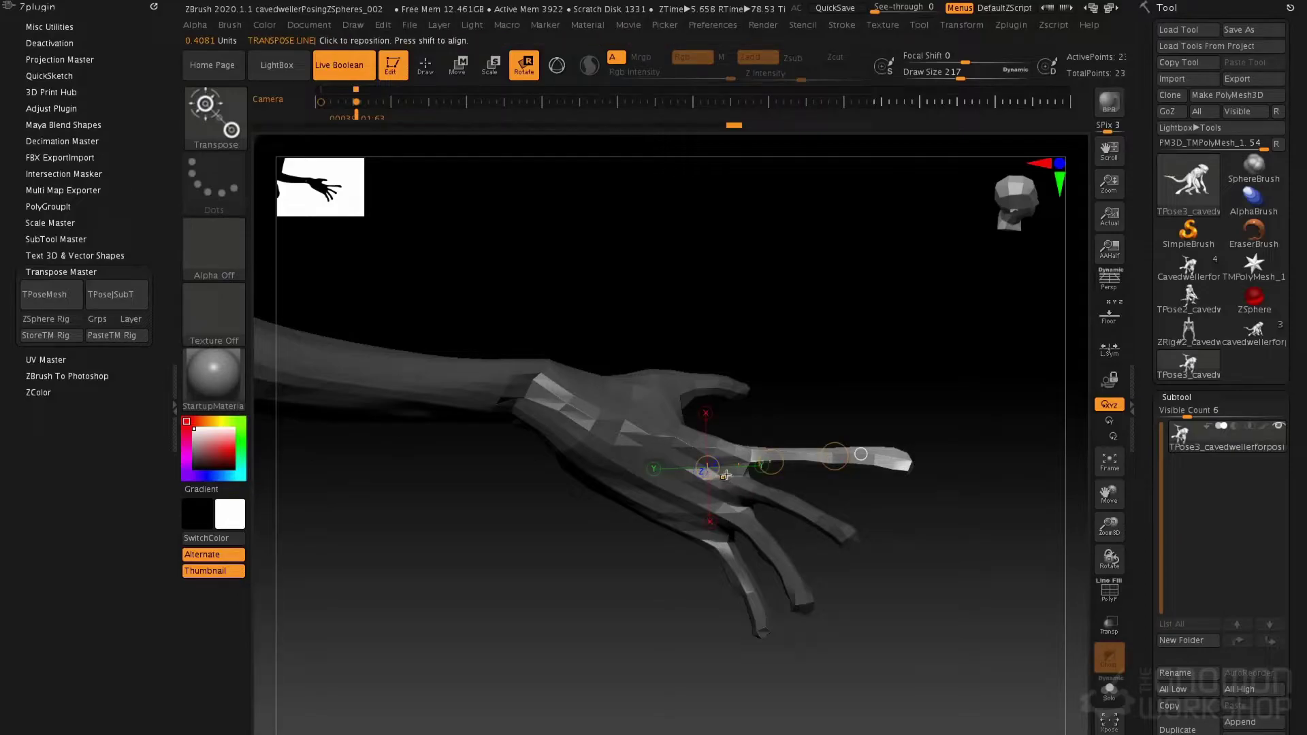
- Isolate the right middle finger with a mask and raise it with a transpose line about 0.42 units long
drag(725, 475, 776, 488)
drag(619, 433, 715, 465)
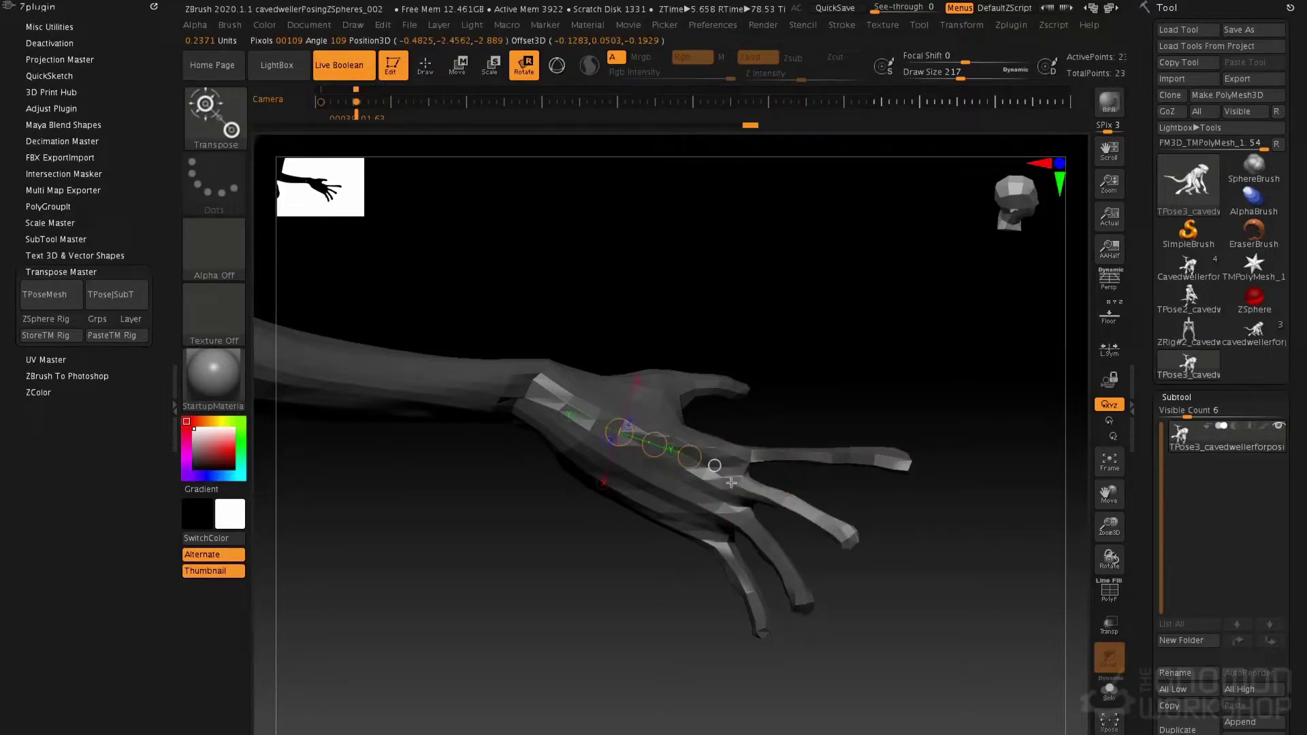
drag(785, 374, 781, 441)
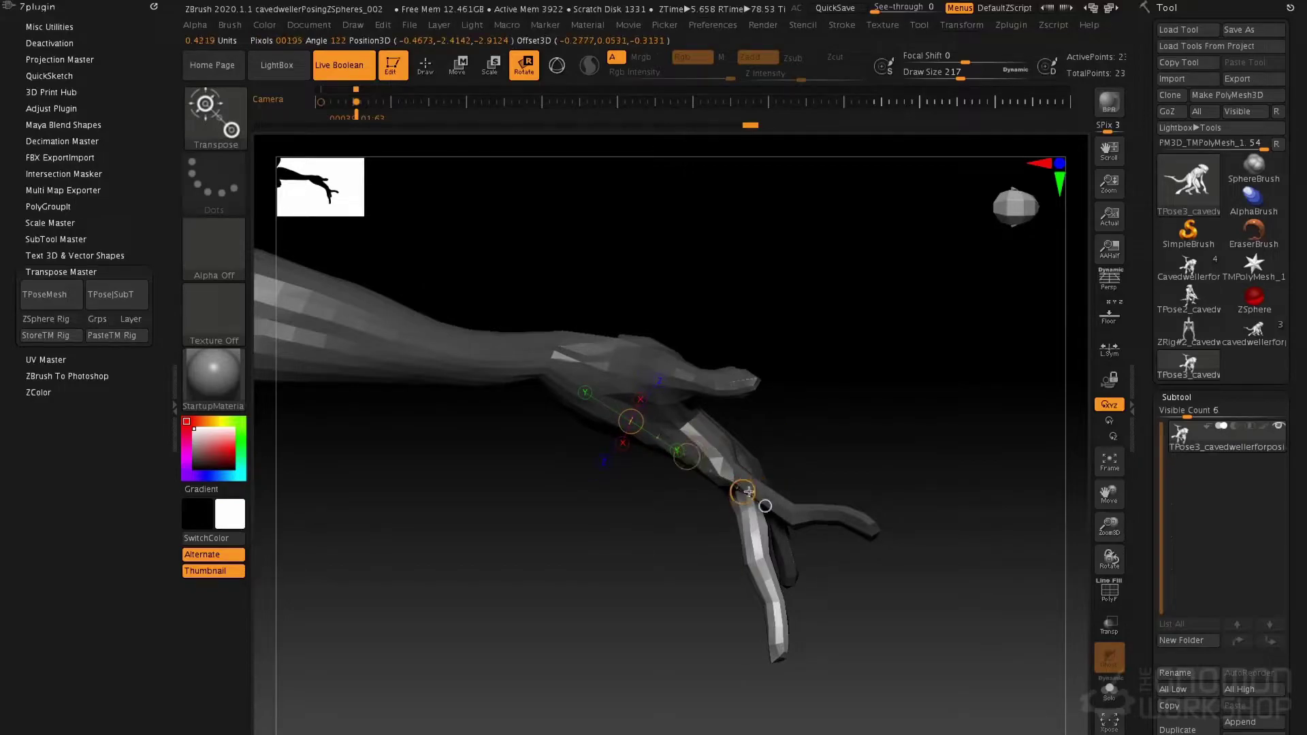
mouse_move(741, 491)
mouse_down()
mouse_move(855, 265)
mouse_move(803, 409)
mouse_move(732, 487)
mouse_move(775, 505)
mouse_up()
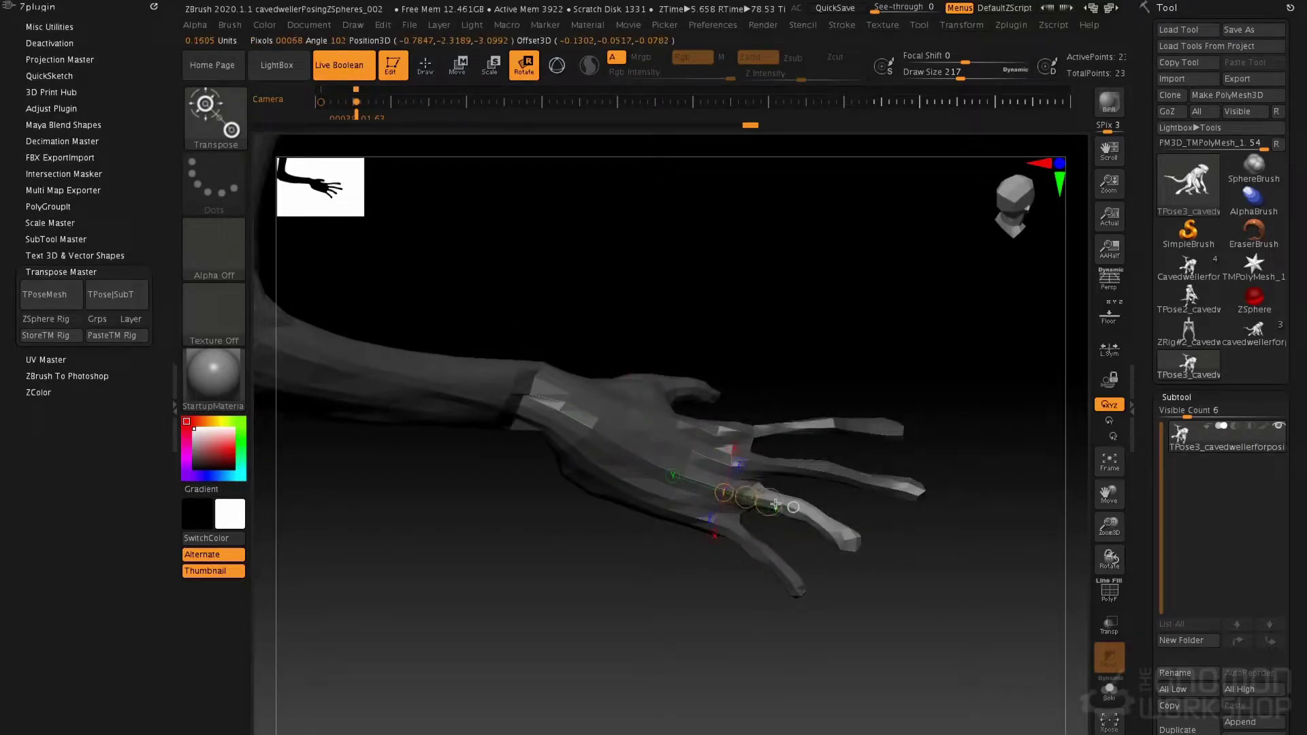
- Raise the right ring and little fingers in turn, using masks and transpose lines about 0.35 and 0.31 units long
drag(640, 456, 792, 383)
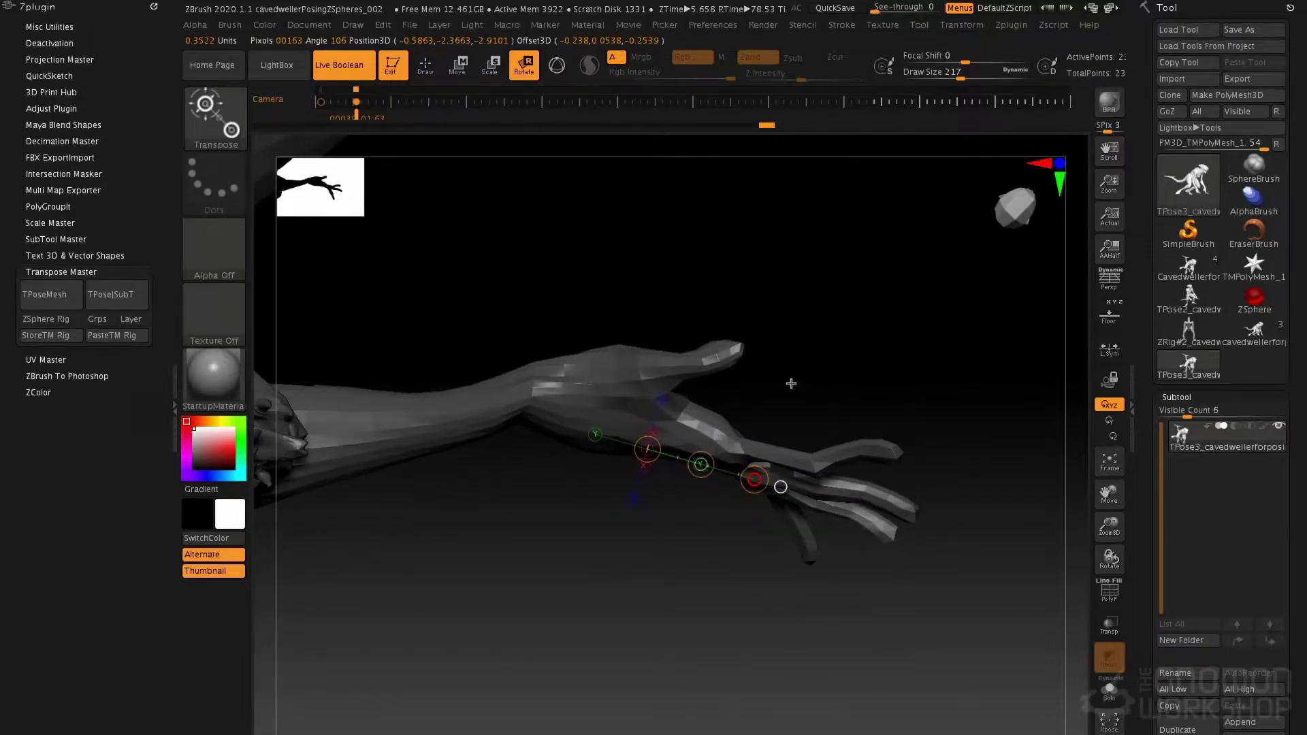
mouse_move(770, 546)
mouse_down()
mouse_move(768, 354)
mouse_move(737, 505)
mouse_move(778, 505)
mouse_move(729, 488)
mouse_move(771, 493)
mouse_move(712, 528)
mouse_up()
ctrl+click(714, 474)
drag(655, 488, 743, 493)
mouse_move(745, 504)
right_down()
mouse_move(759, 455)
mouse_move(748, 510)
right_up()
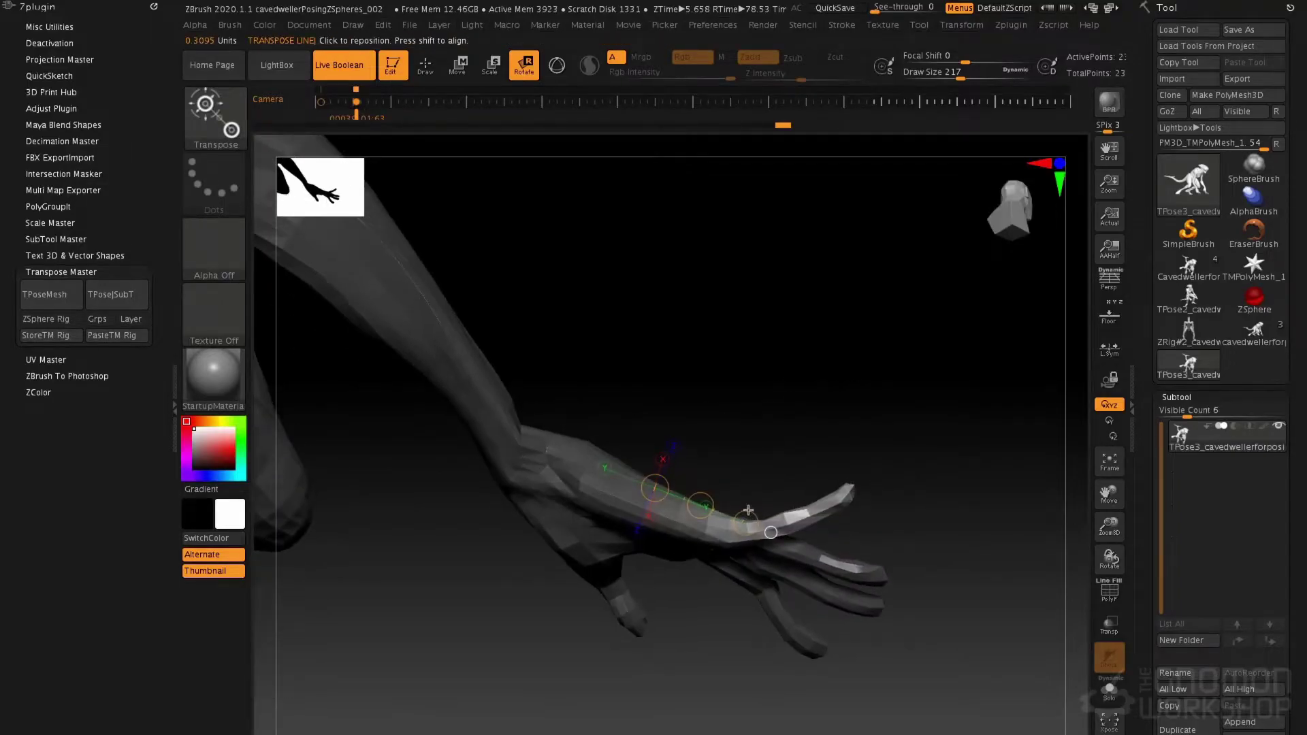
drag(723, 513, 667, 678)
- Clear the mask, return to Draw mode with the Move brush and set the draw size to 245
drag(765, 400, 678, 509)
alt+drag(707, 616, 725, 497)
key(q)
mouse_move(838, 431)
mouse_down()
mouse_move(761, 378)
mouse_move(695, 510)
mouse_move(688, 411)
mouse_move(683, 449)
mouse_move(702, 453)
mouse_up()
key(space)
drag(701, 309, 709, 309)
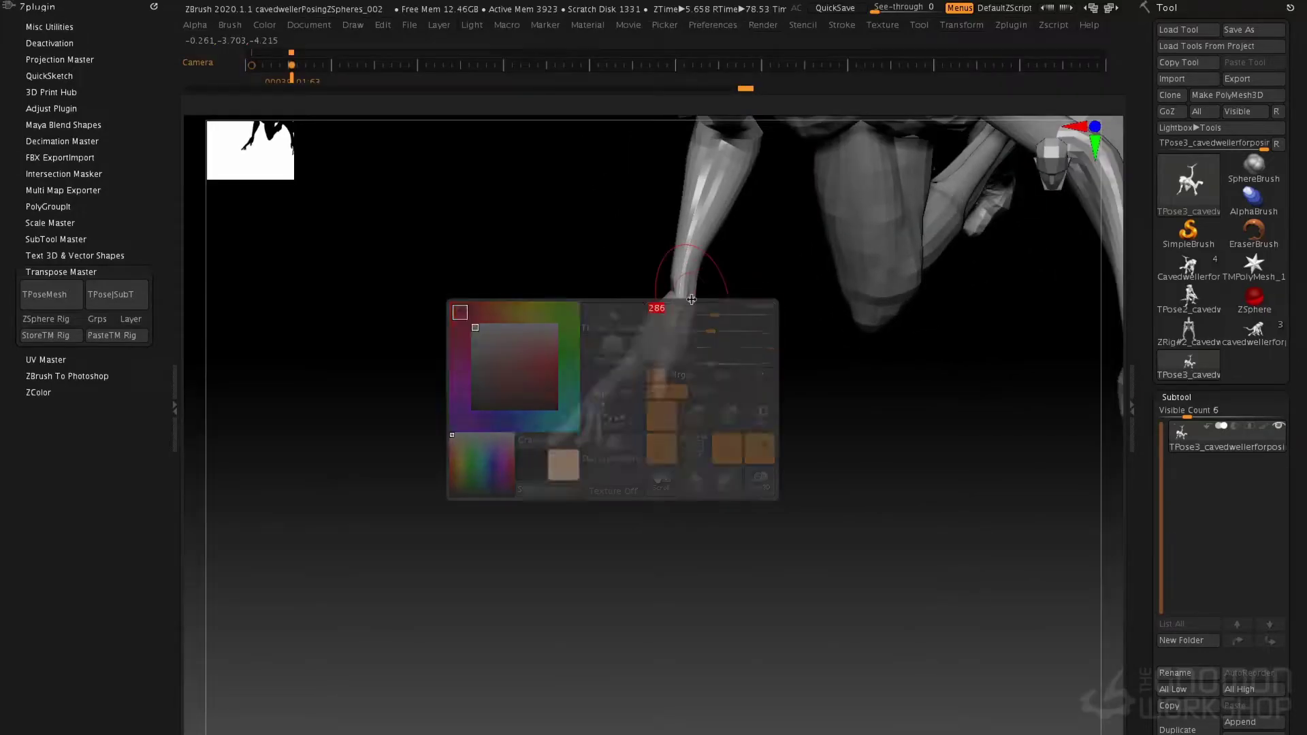
key(space)
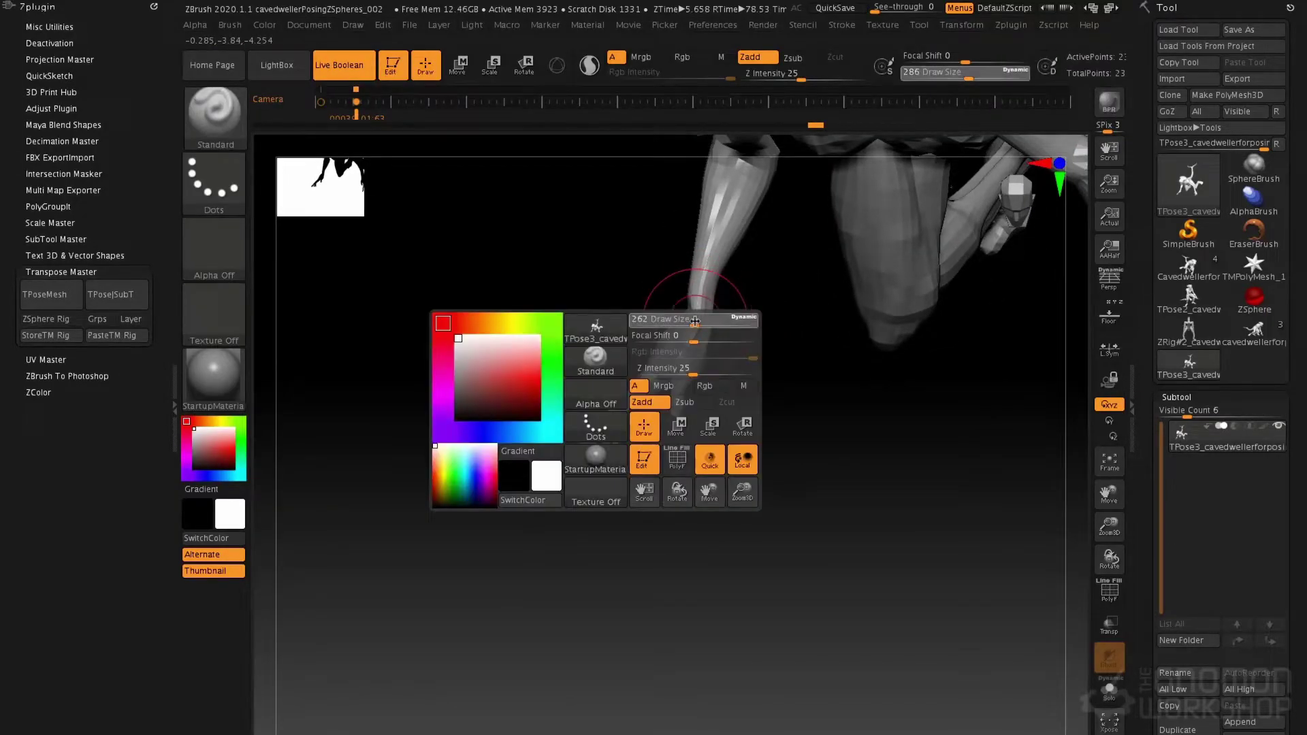
key(b)
key(m)
key(v)
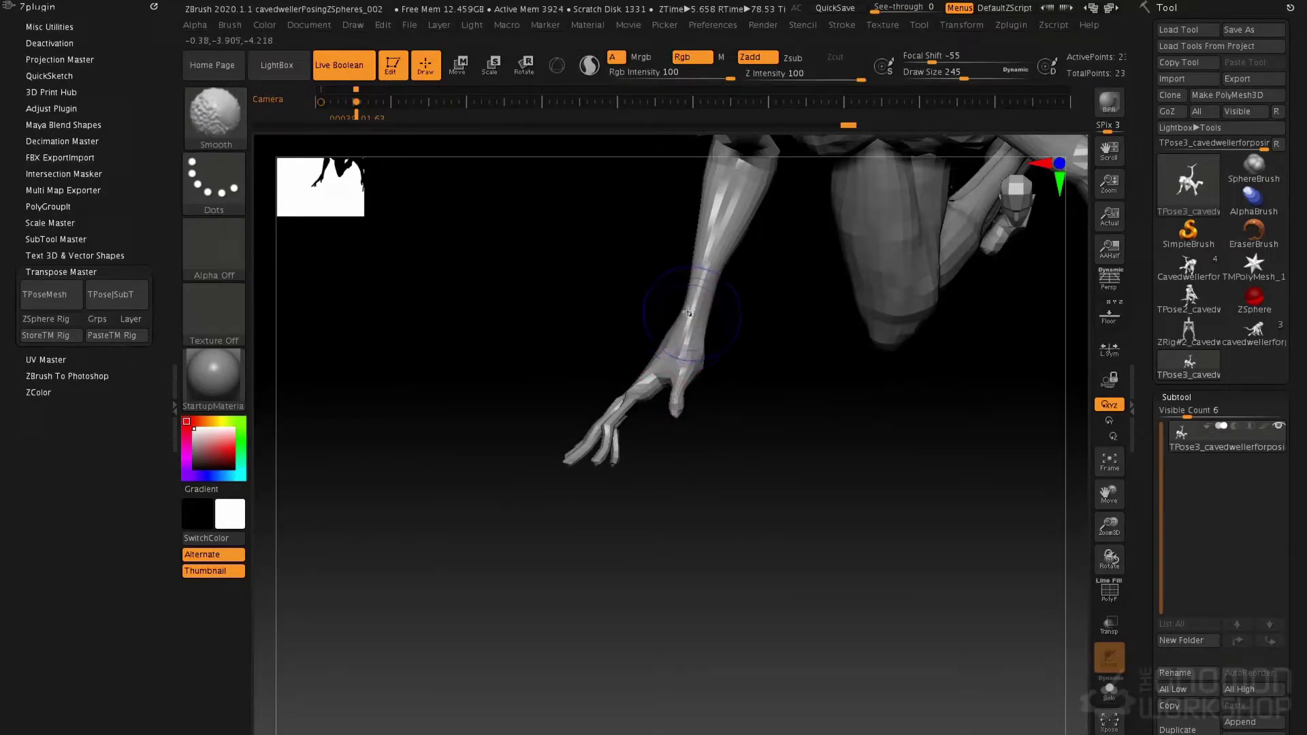
- Isolate the left hand's index finger with a mask and bend it inward with a transpose line about 0.45 units long
mouse_move(706, 310)
right_down()
mouse_move(680, 181)
mouse_move(711, 333)
right_up()
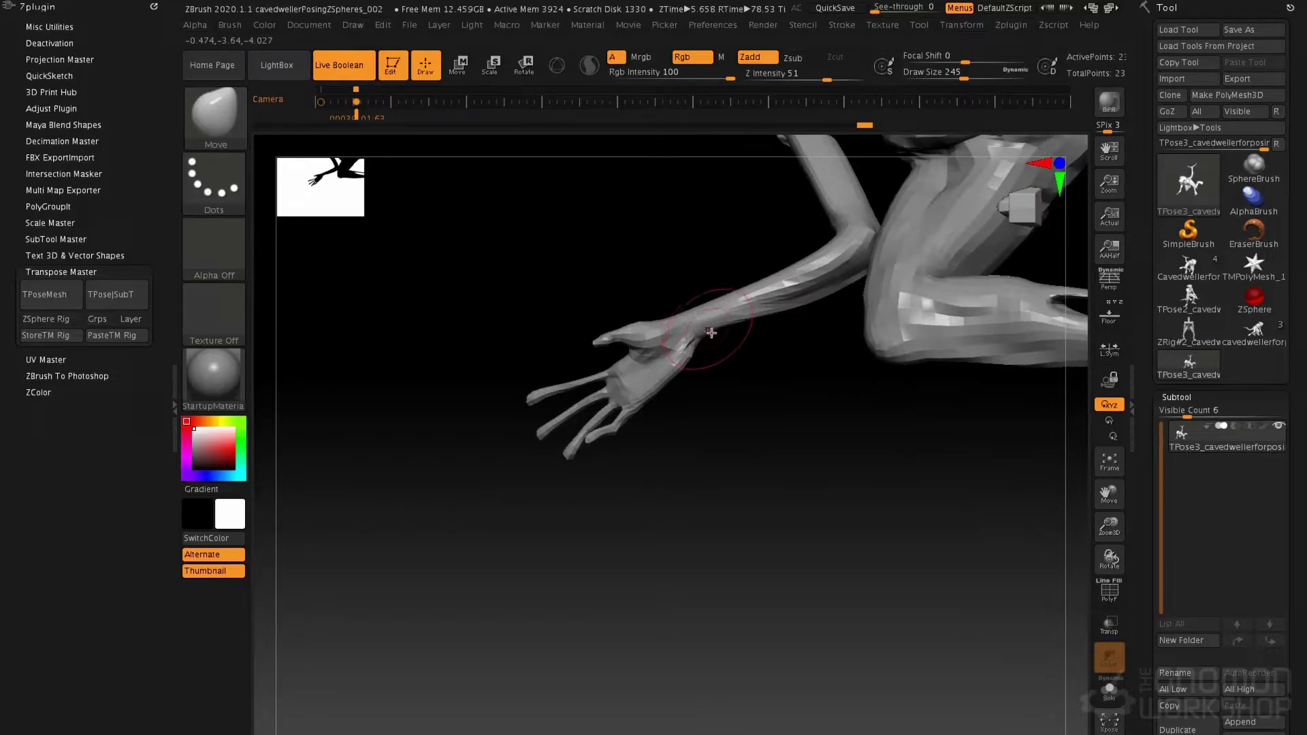
alt+drag(821, 342, 728, 207)
alt+drag(663, 262, 712, 312)
mouse_move(841, 372)
mouse_down()
mouse_move(815, 370)
mouse_move(841, 452)
mouse_move(783, 320)
mouse_move(811, 446)
mouse_move(774, 370)
mouse_move(776, 402)
mouse_move(610, 488)
mouse_move(619, 379)
mouse_move(597, 412)
mouse_up()
key(r)
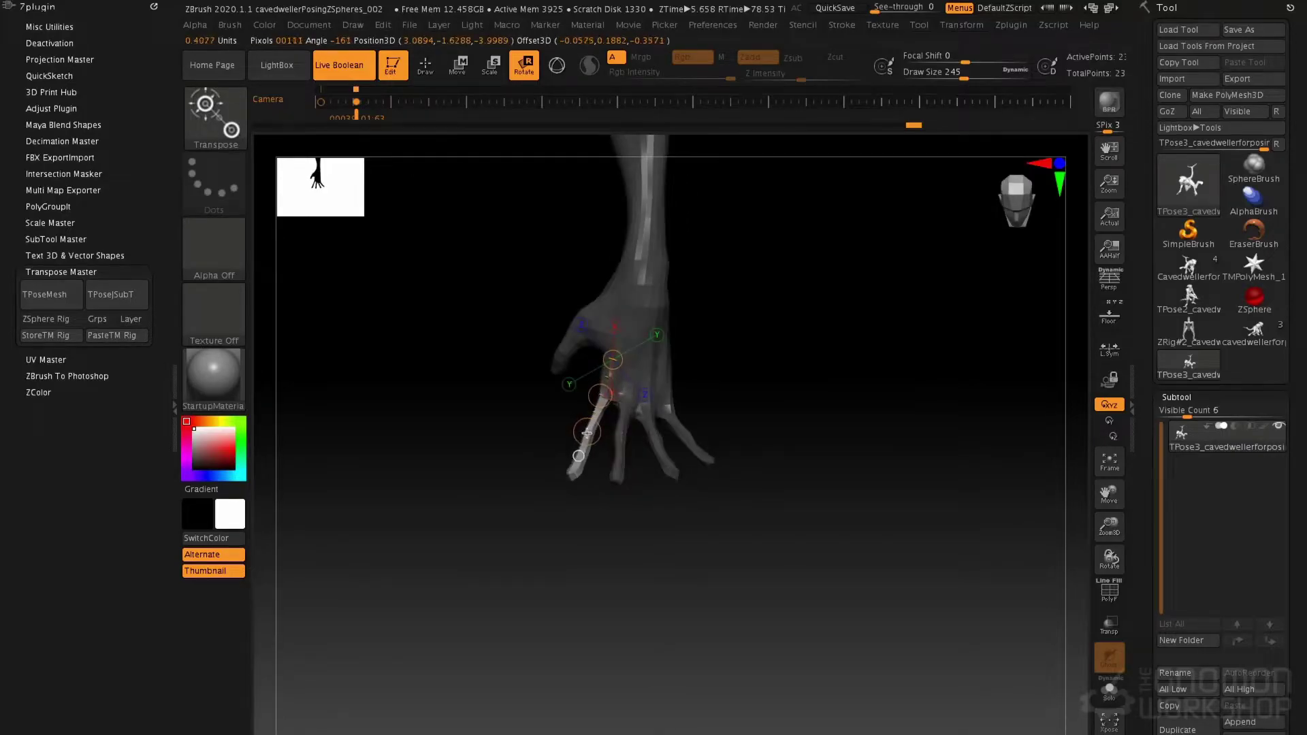
drag(578, 500, 674, 501)
drag(613, 309, 617, 393)
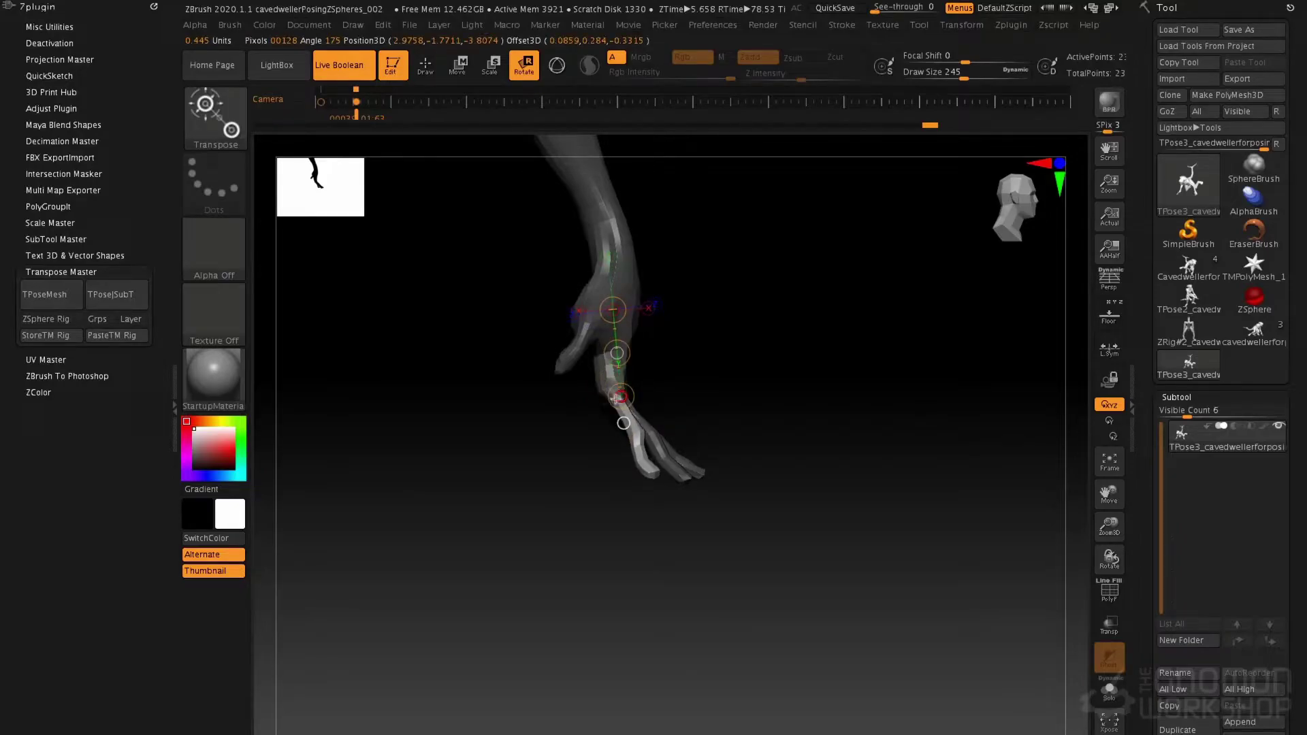
drag(655, 364, 647, 368)
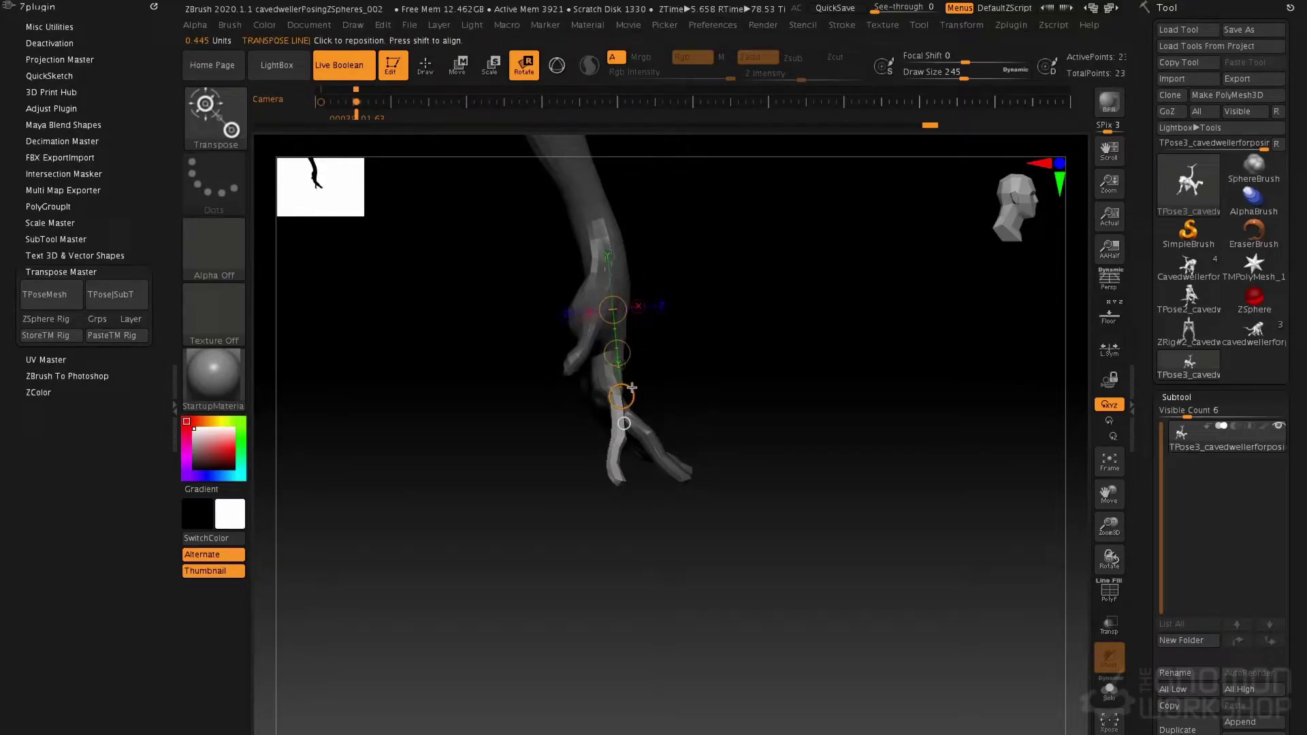
- Isolate the left middle finger, masking the thumb and index finger, and rotate it from a transpose line about 0.39 units long
drag(676, 343, 647, 436)
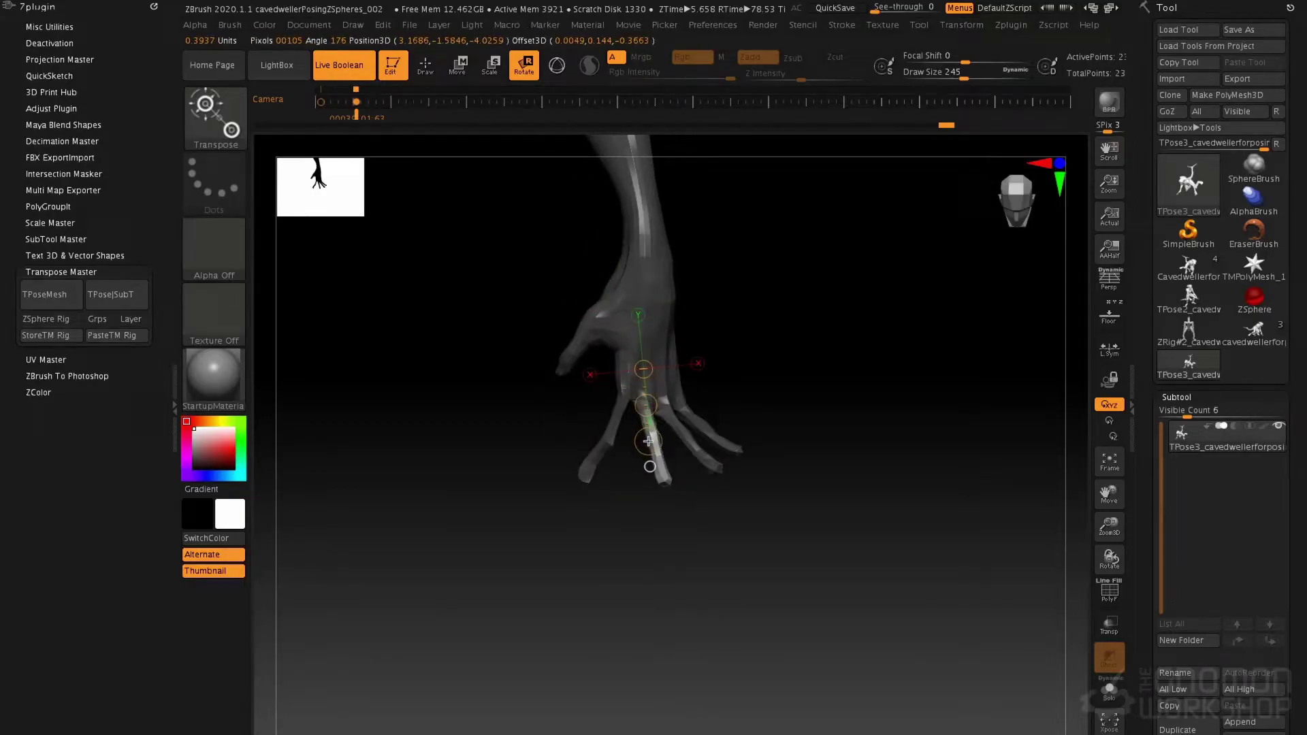
drag(650, 384, 645, 407)
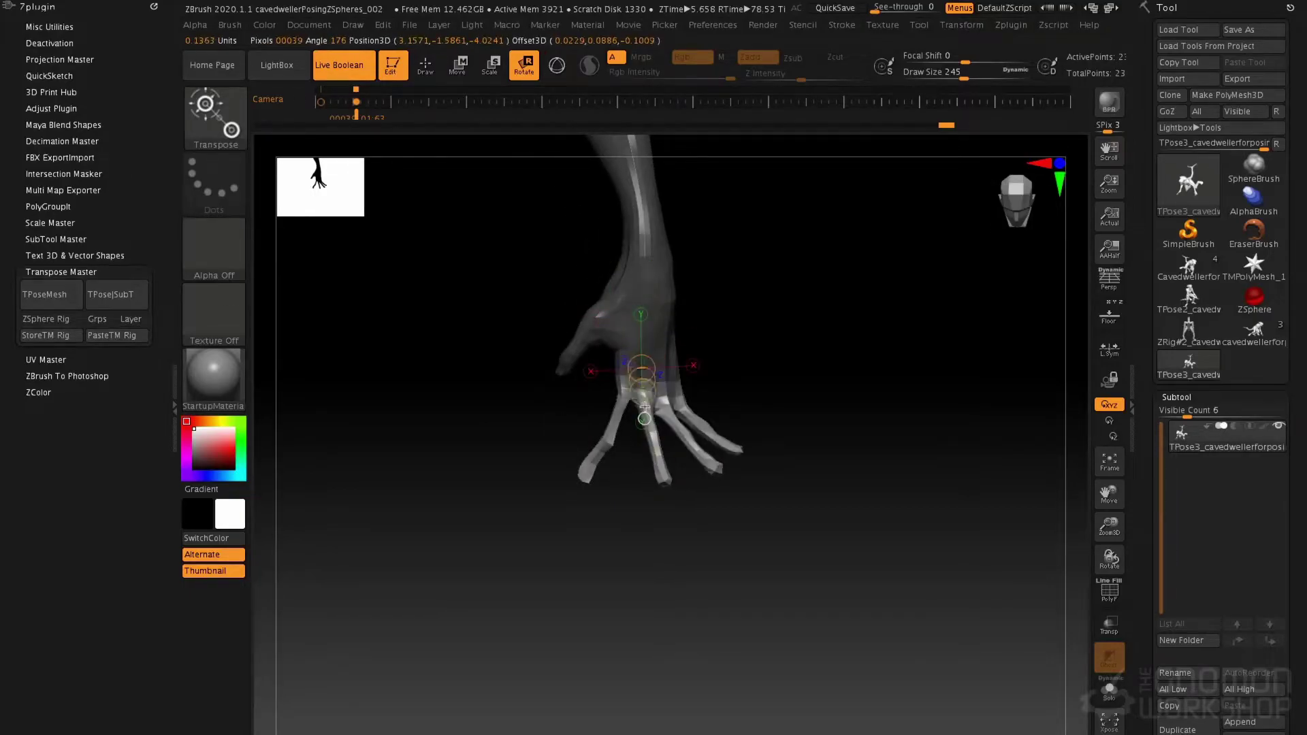
key(ctrl+shift+z)
ctrl+drag(528, 305, 631, 529)
mouse_move(735, 280)
alt+mouse_down()
mouse_move(742, 346)
mouse_move(656, 321)
alt+mouse_up()
drag(663, 253, 652, 344)
drag(783, 398, 638, 338)
- Mask the left hand's other fingers so that only the ring finger stays free for rotation
drag(607, 443, 375, 462)
mouse_move(450, 435)
mouse_down()
mouse_move(621, 391)
mouse_move(599, 382)
mouse_move(680, 406)
mouse_move(699, 475)
mouse_up()
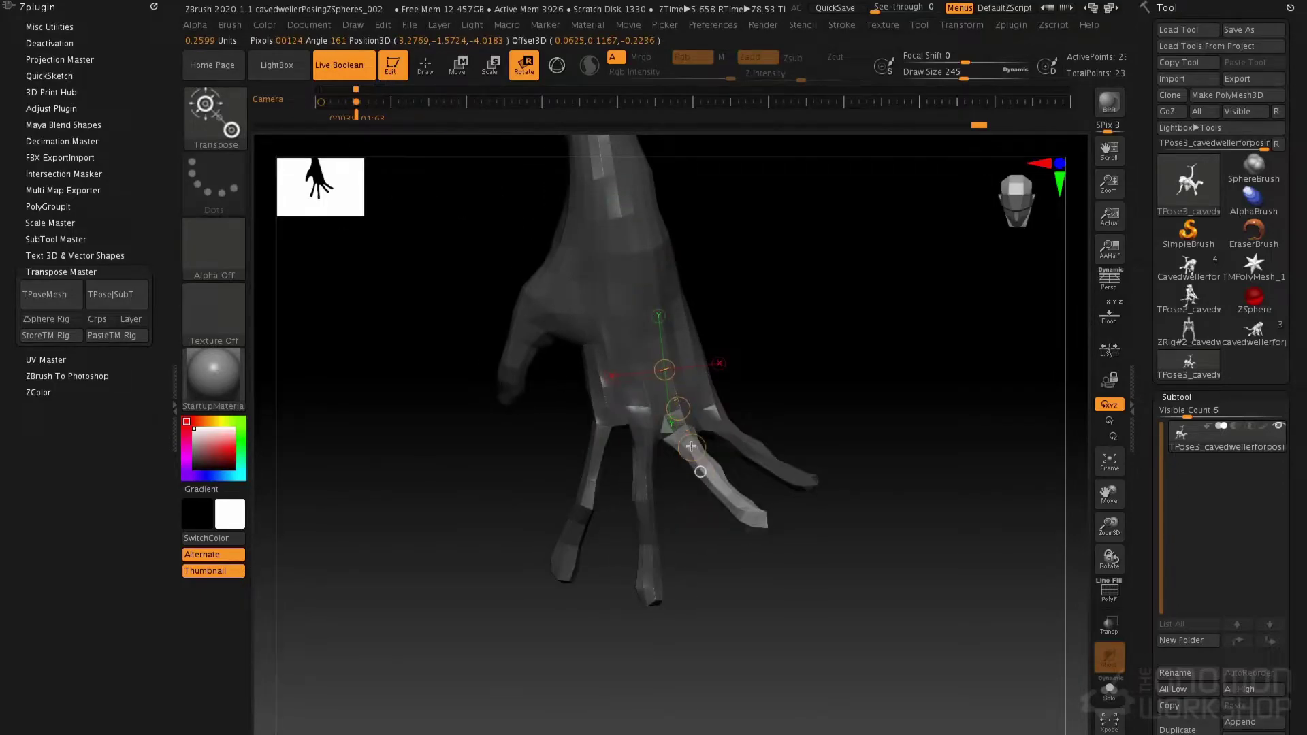
drag(657, 275, 691, 435)
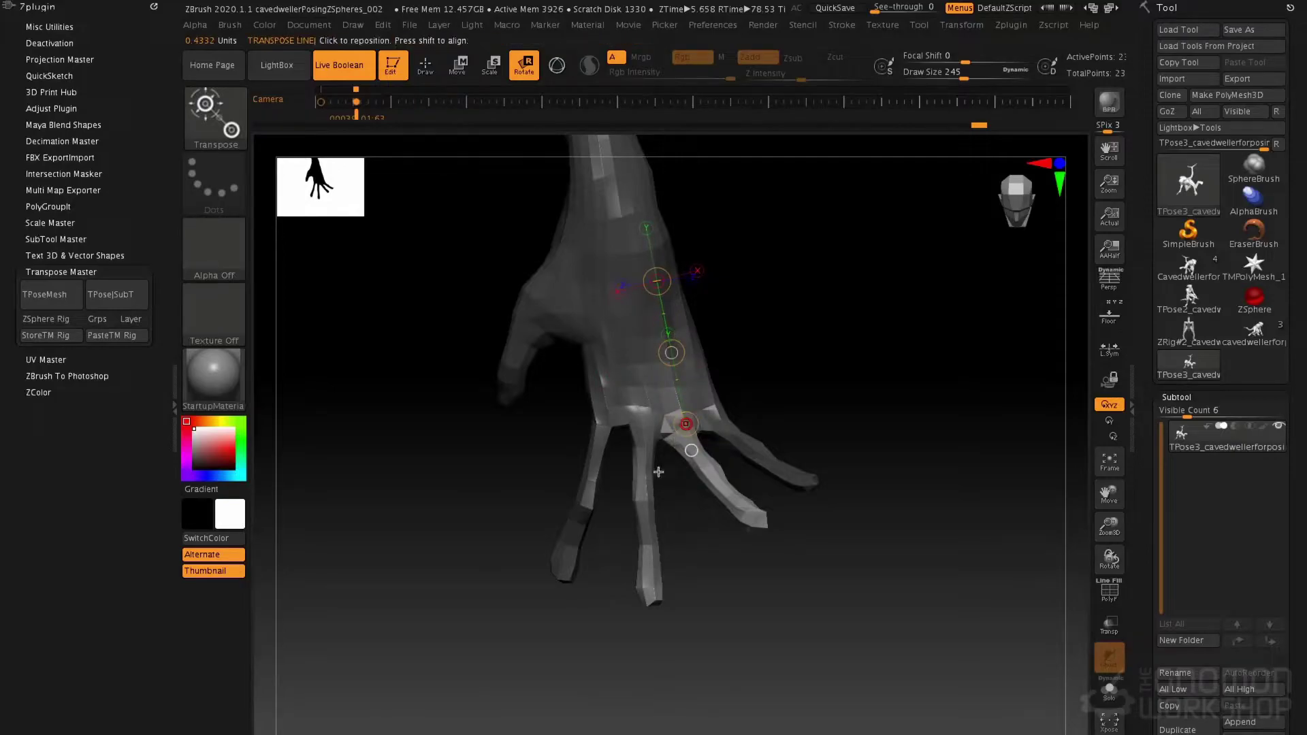
drag(519, 364, 675, 637)
ctrl+drag(672, 375, 694, 445)
- Draw a transpose line about 0.53 units long down the back of the left hand and bend the ring finger inward
drag(658, 258, 680, 429)
mouse_move(684, 400)
right_down()
mouse_move(744, 362)
mouse_move(817, 351)
right_up()
drag(746, 335, 737, 348)
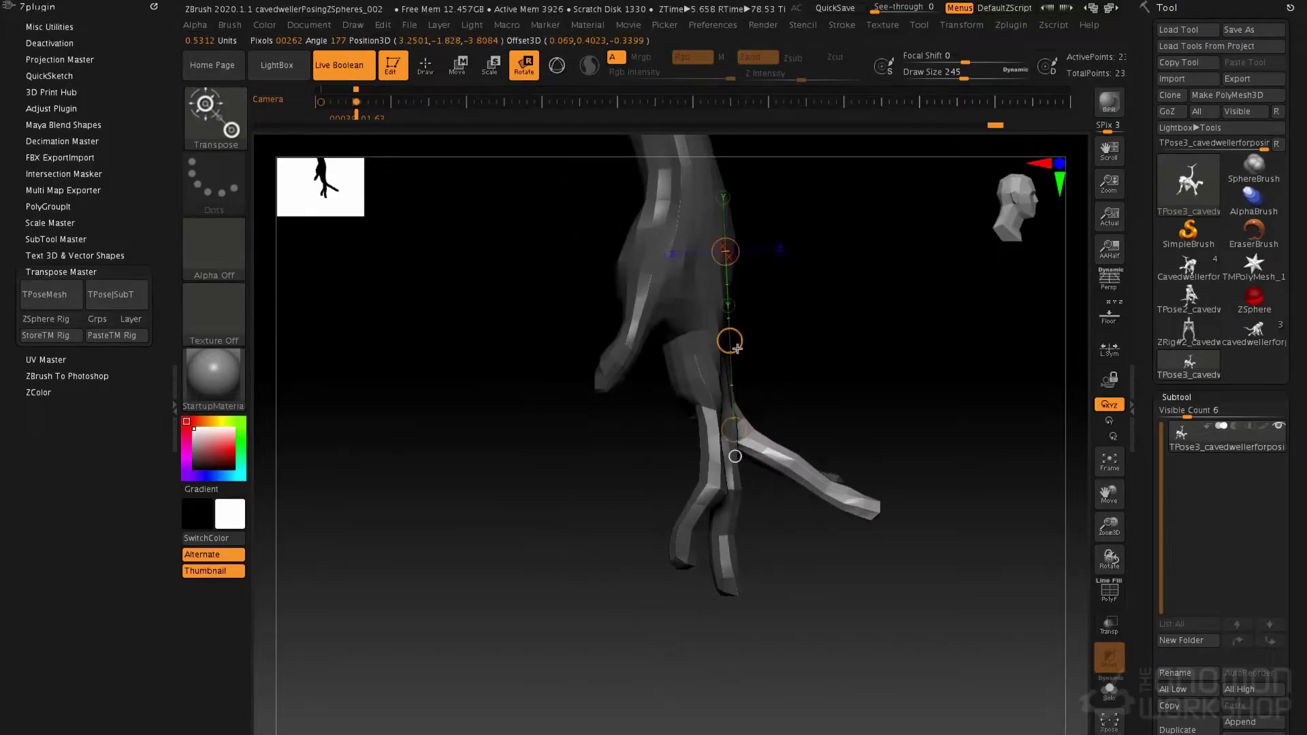
drag(733, 418, 569, 449)
key(ctrl+z)
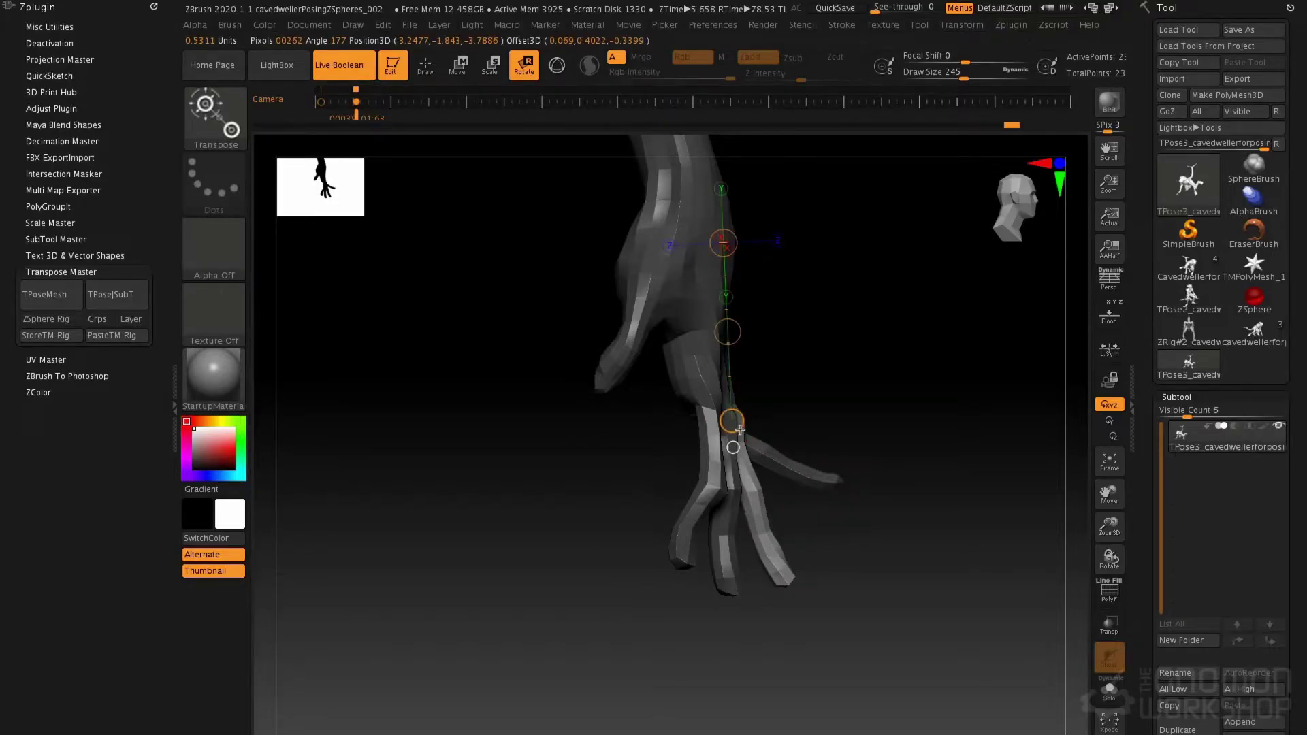
- Isolate the left little finger with a mask and bend it inward with a transpose line about 0.25 units long
drag(753, 492, 786, 426)
mouse_move(781, 379)
mouse_down()
mouse_move(768, 453)
mouse_move(750, 460)
mouse_up()
drag(768, 412, 783, 337)
drag(906, 334, 762, 349)
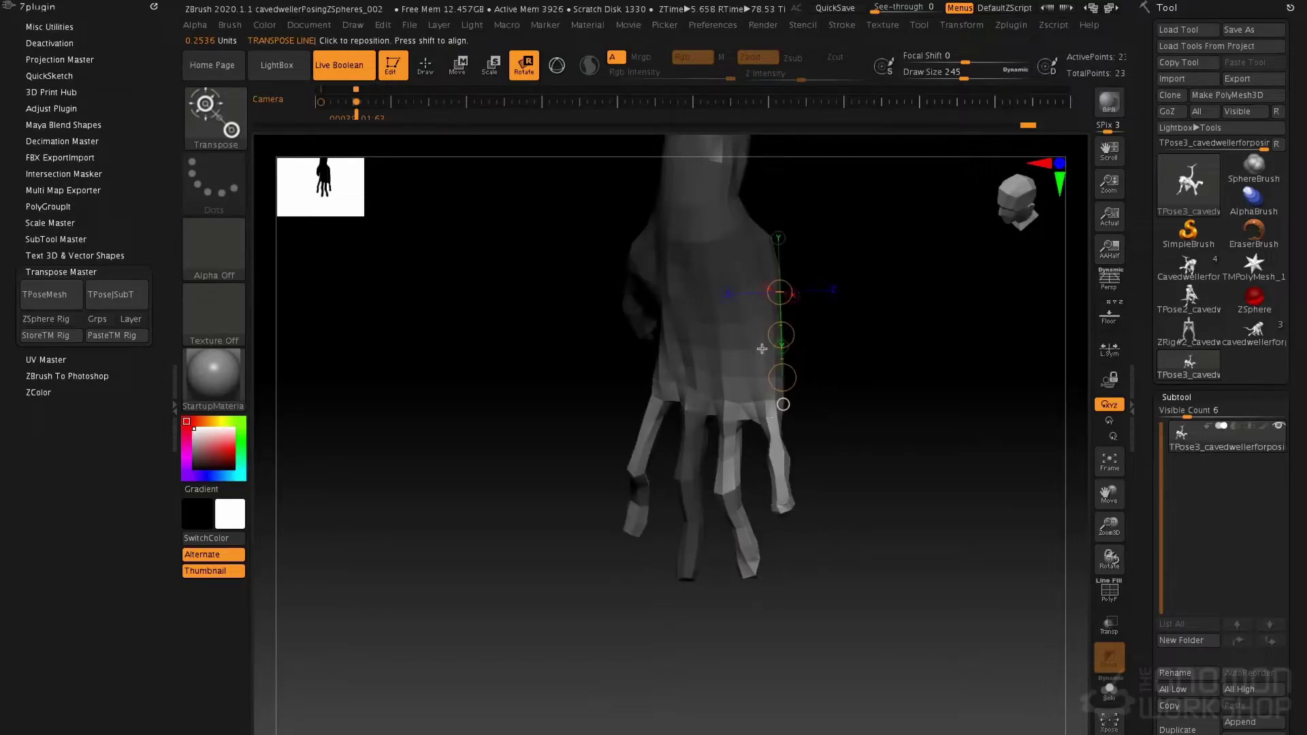
- Mask the left hand except the little finger and bend that finger inward with a transpose line about 0.52 units long
mouse_move(529, 276)
ctrl+mouse_down()
mouse_move(615, 437)
mouse_move(780, 667)
ctrl+mouse_up()
drag(879, 388, 790, 392)
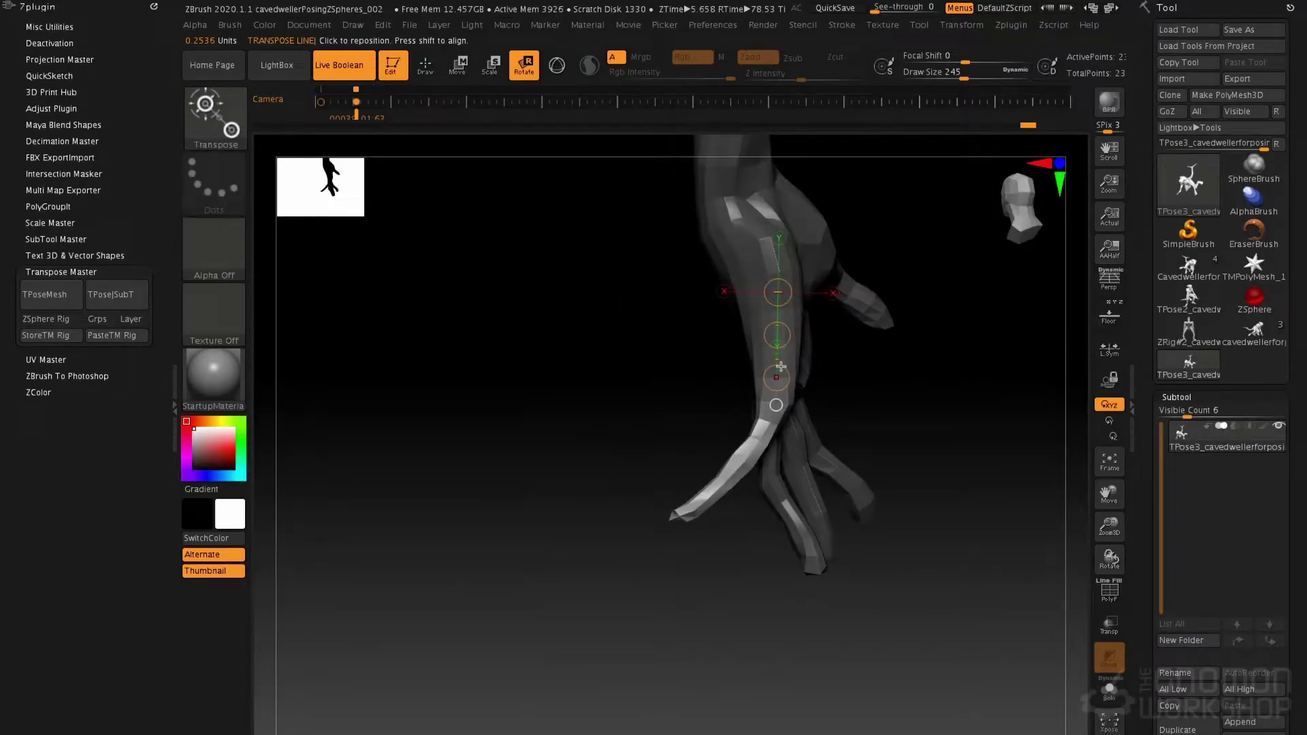
drag(838, 428, 839, 429)
key(ctrl+z)
ctrl+drag(903, 486, 786, 655)
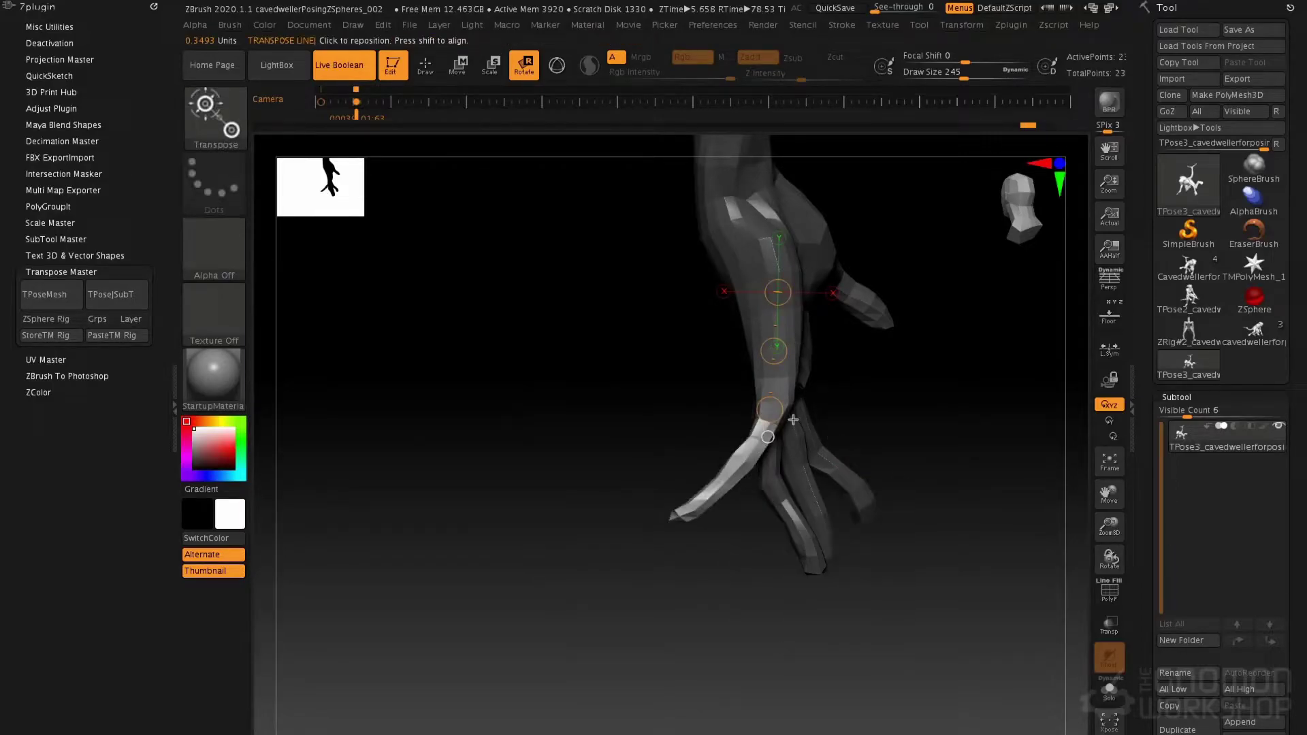
drag(770, 406, 852, 449)
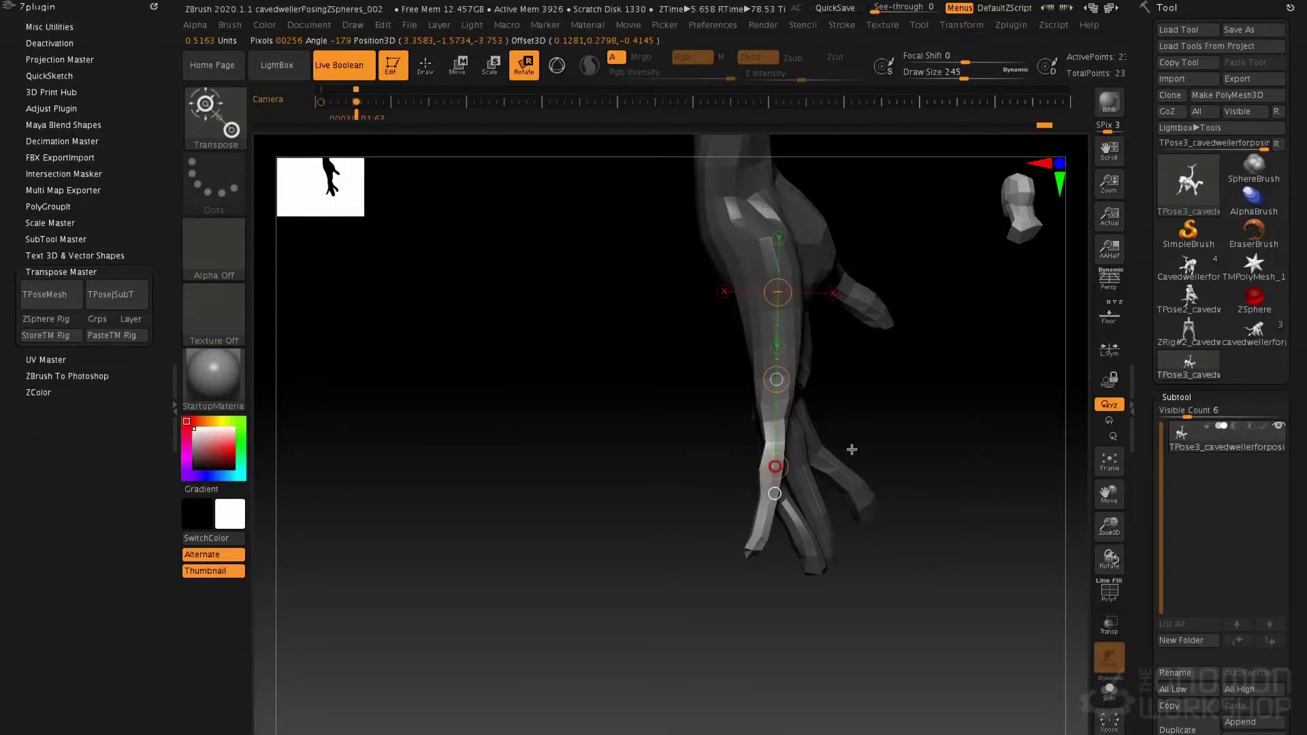
- Clear the hand mask and mask the body so that only the left leg and hip stay free for rotation
mouse_move(937, 341)
mouse_down()
mouse_move(896, 356)
mouse_move(948, 330)
mouse_move(910, 358)
mouse_move(899, 497)
mouse_move(869, 316)
mouse_move(898, 354)
mouse_move(884, 336)
mouse_move(915, 346)
mouse_move(677, 467)
mouse_move(813, 447)
mouse_move(694, 441)
mouse_move(743, 362)
mouse_up()
key(q)
key(r)
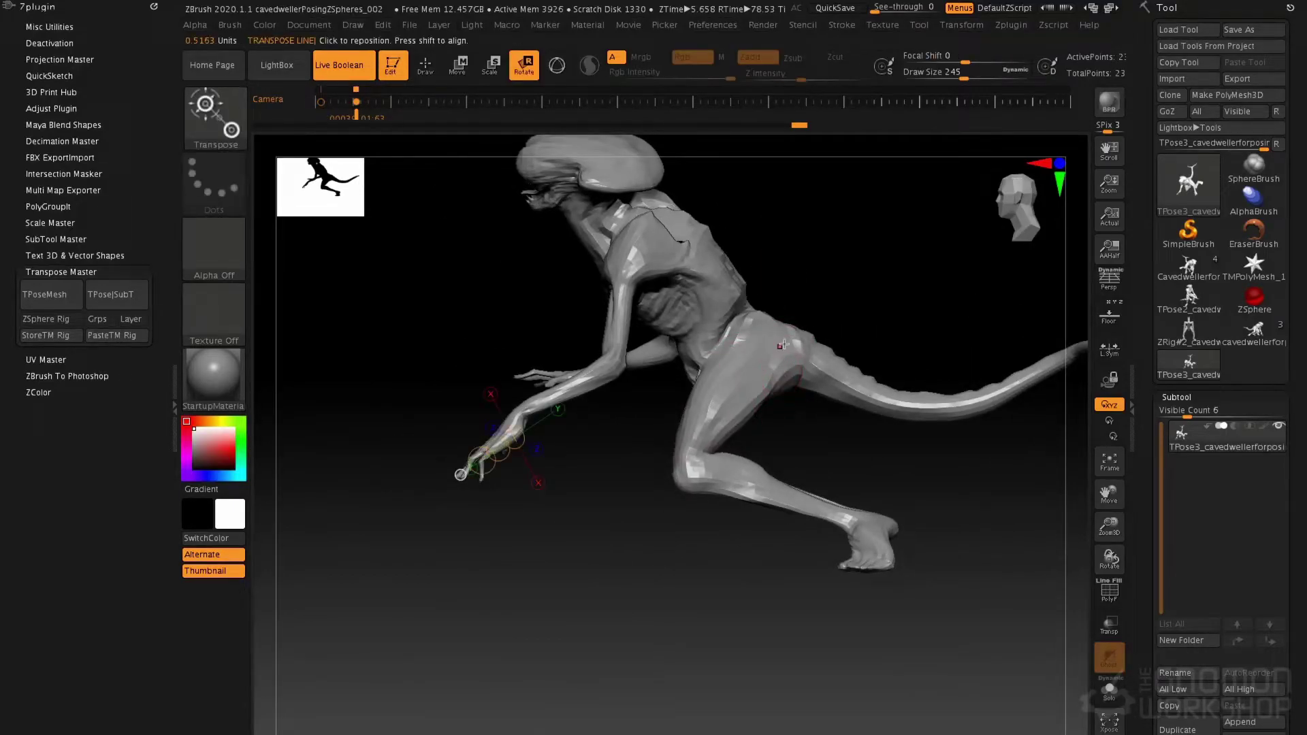
ctrl+drag(734, 333, 735, 413)
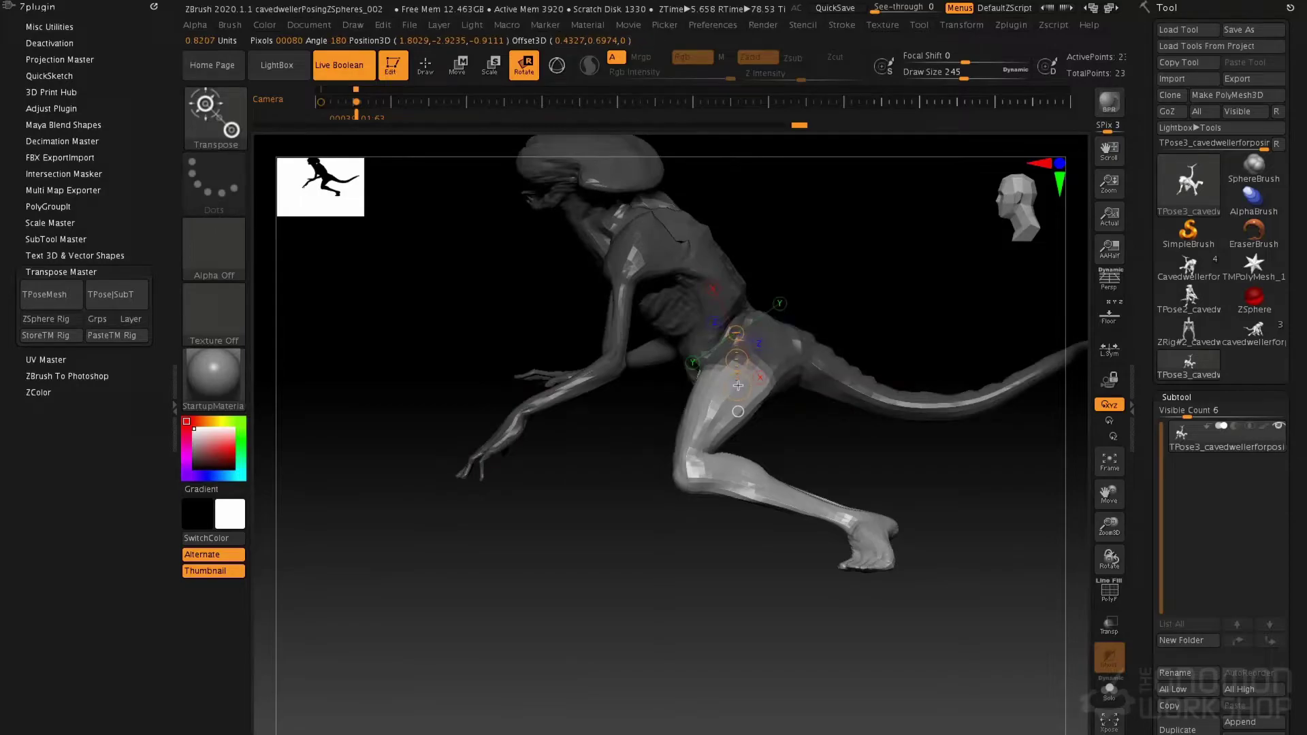
key(q)
mouse_move(753, 383)
right_down()
mouse_move(797, 353)
mouse_move(742, 340)
mouse_move(746, 405)
mouse_move(768, 412)
right_up()
key(ctrl)
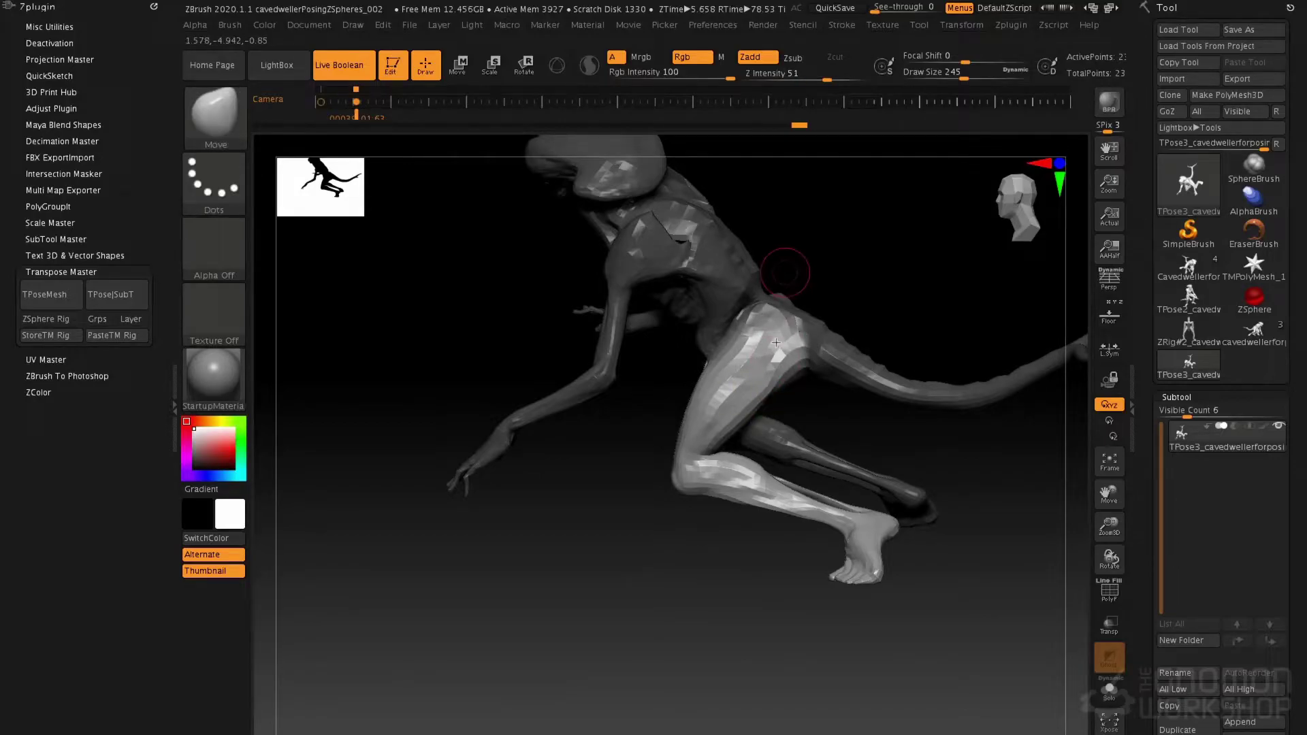
- Rotate the left leg backward at the hip with a transpose line about 2.02 units long
key(r)
key(space)
mouse_move(849, 261)
mouse_down()
mouse_move(749, 351)
mouse_move(691, 475)
mouse_move(695, 461)
mouse_move(751, 483)
mouse_up()
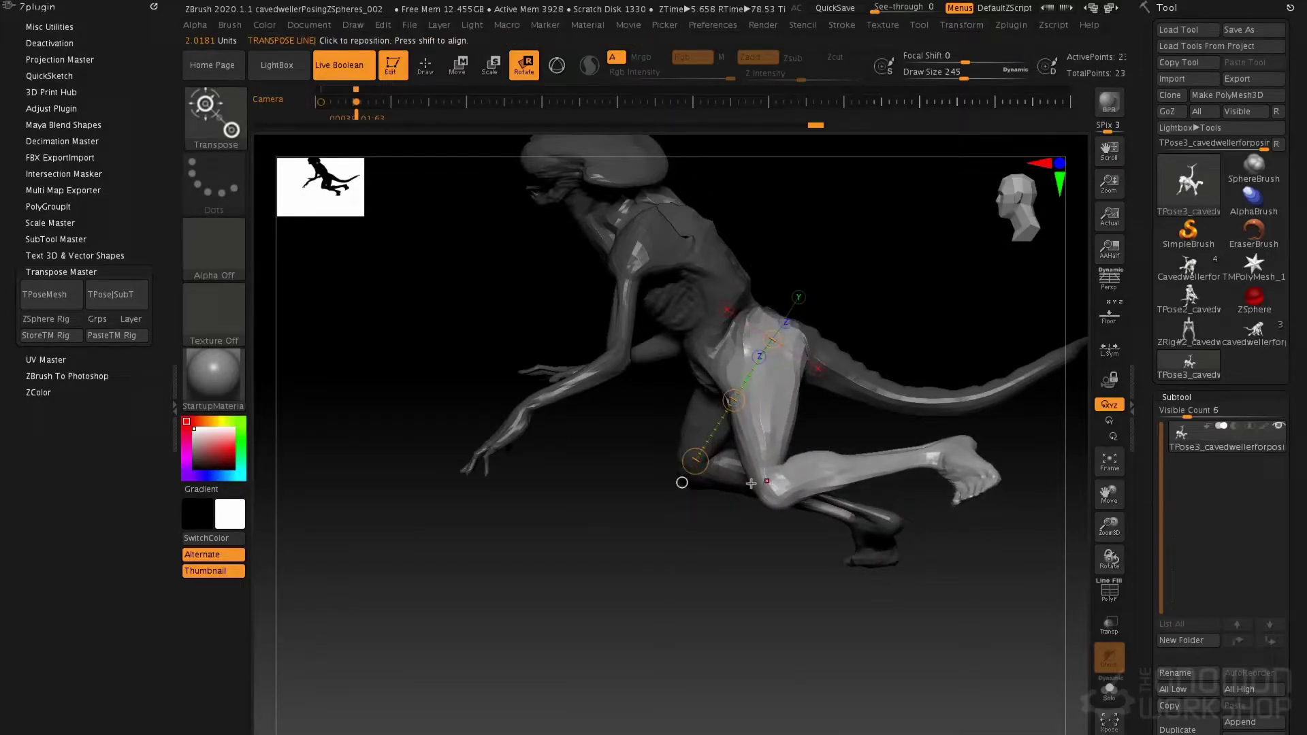
- Refine the left leg's rotation with a transpose line about 2.04 units long from hip to knee, and clear the mask
drag(746, 343, 775, 481)
ctrl+drag(772, 433, 776, 457)
mouse_move(751, 337)
mouse_down()
mouse_move(775, 484)
mouse_move(731, 533)
mouse_move(692, 537)
mouse_up()
drag(645, 456, 744, 472)
alt+right_drag(744, 472, 733, 439)
right_click(733, 440)
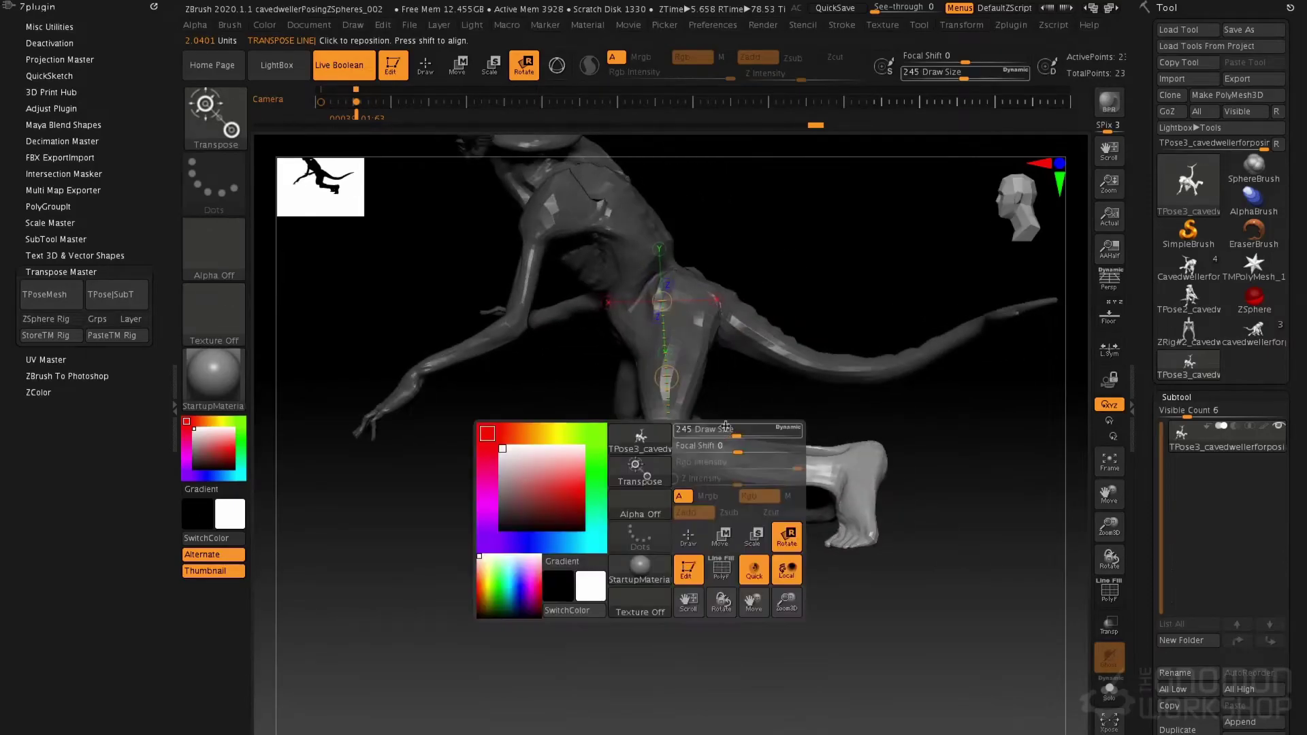
ctrl+drag(832, 237, 817, 288)
- Reshape the back of the left knee, where thigh meets calf, with the Move brush, enlarging its draw size to 379
ctrl+right_drag(817, 289, 738, 467)
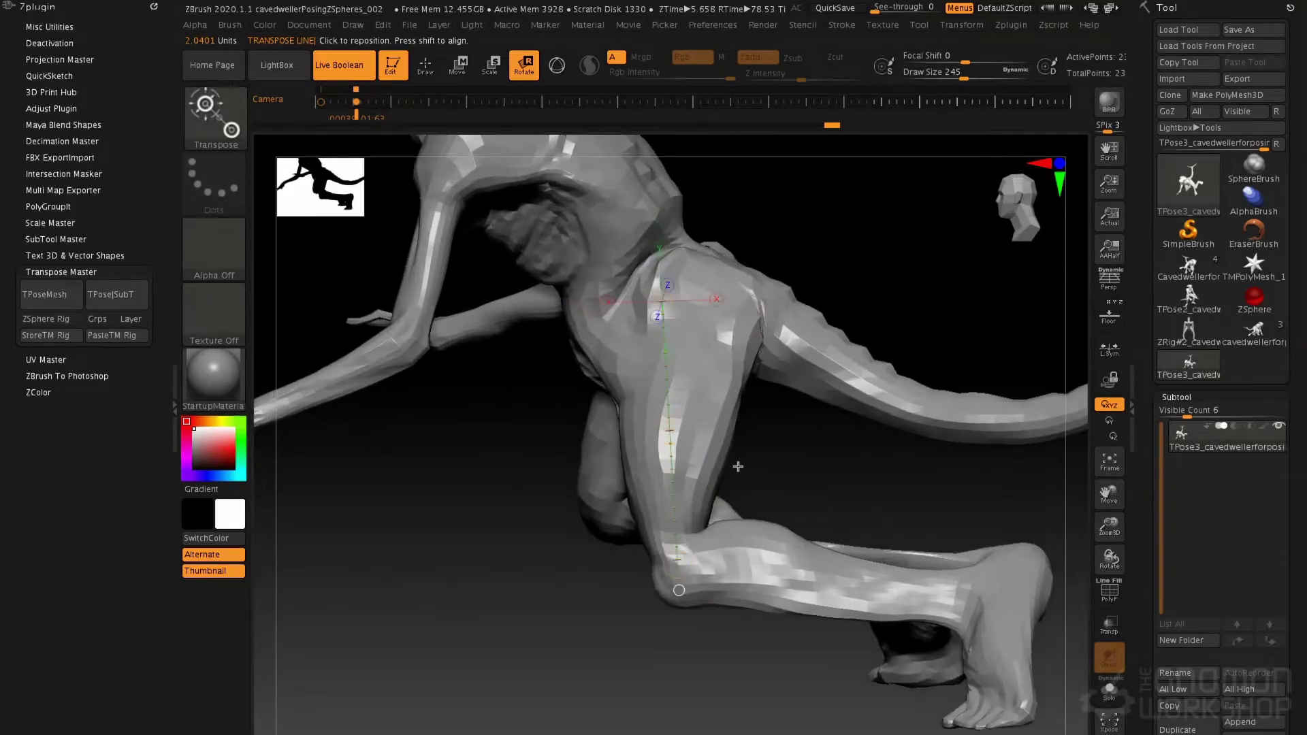
key(q)
right_click(723, 459)
drag(725, 456, 723, 456)
right_drag(735, 496, 713, 527)
drag(713, 528, 720, 524)
key(b)
key(m)
key(v)
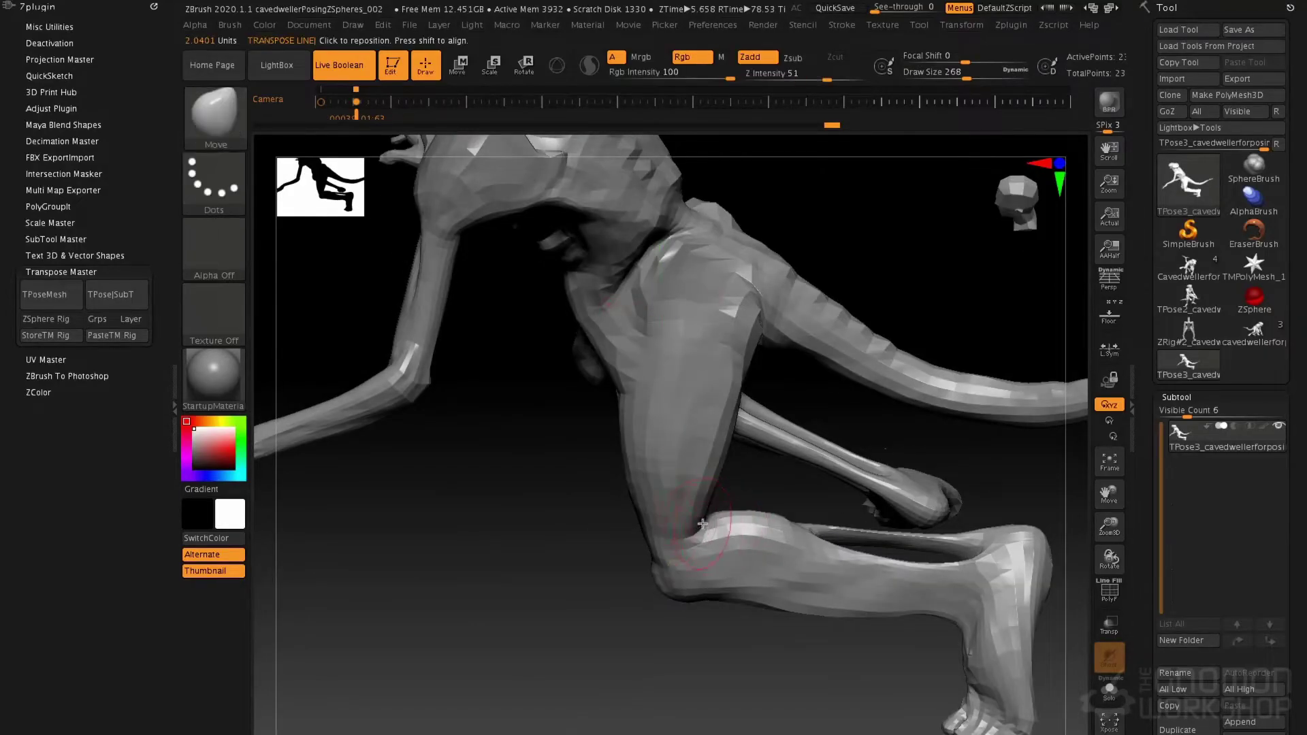
right_click(721, 482)
drag(720, 482, 720, 484)
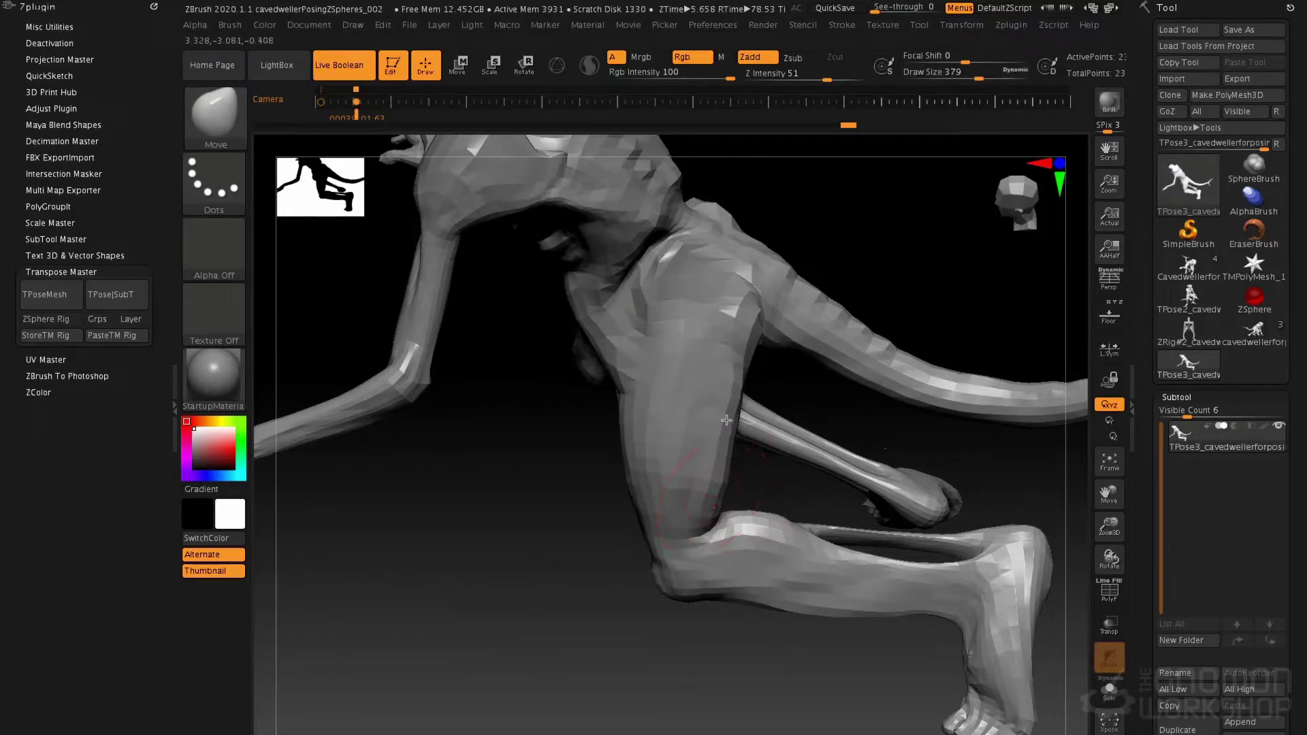
mouse_move(743, 487)
right_down()
mouse_move(766, 453)
mouse_move(697, 459)
mouse_move(726, 459)
mouse_move(740, 506)
right_up()
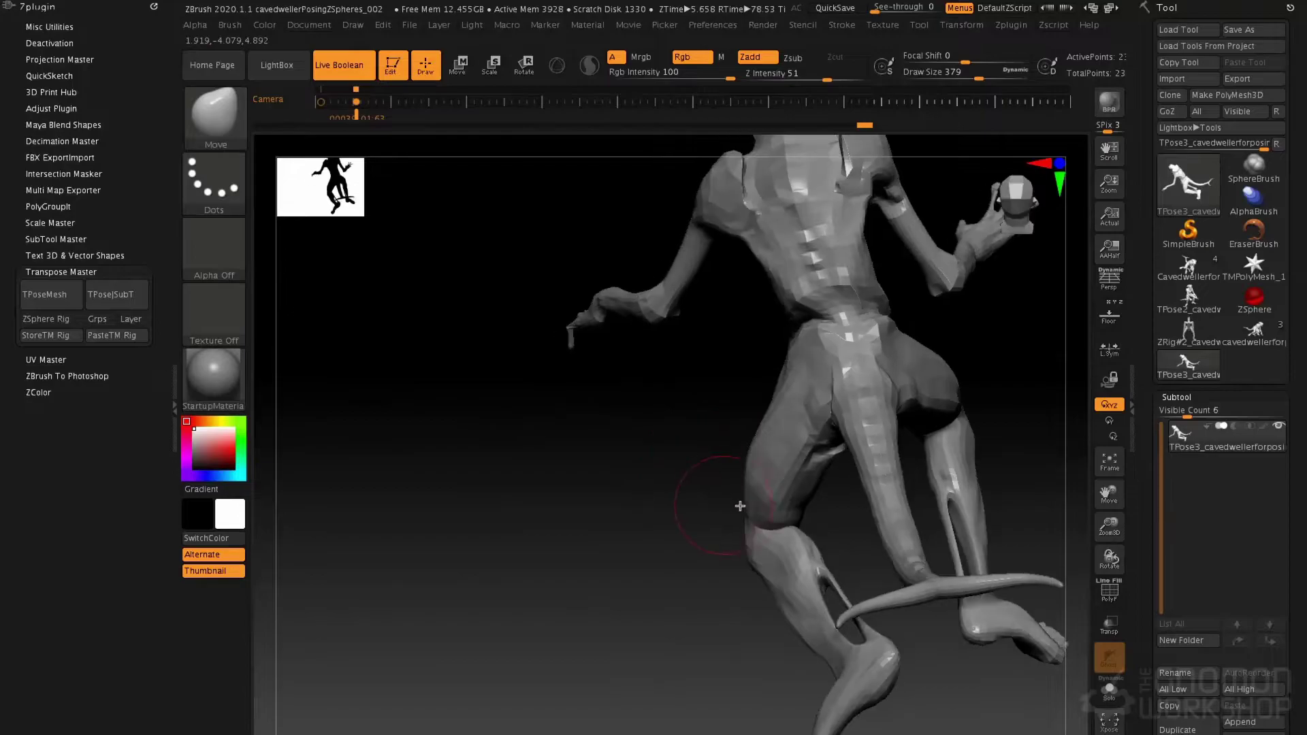
- Switch the sculpting brush to Inflat
key(b)
key(i)
key(n)
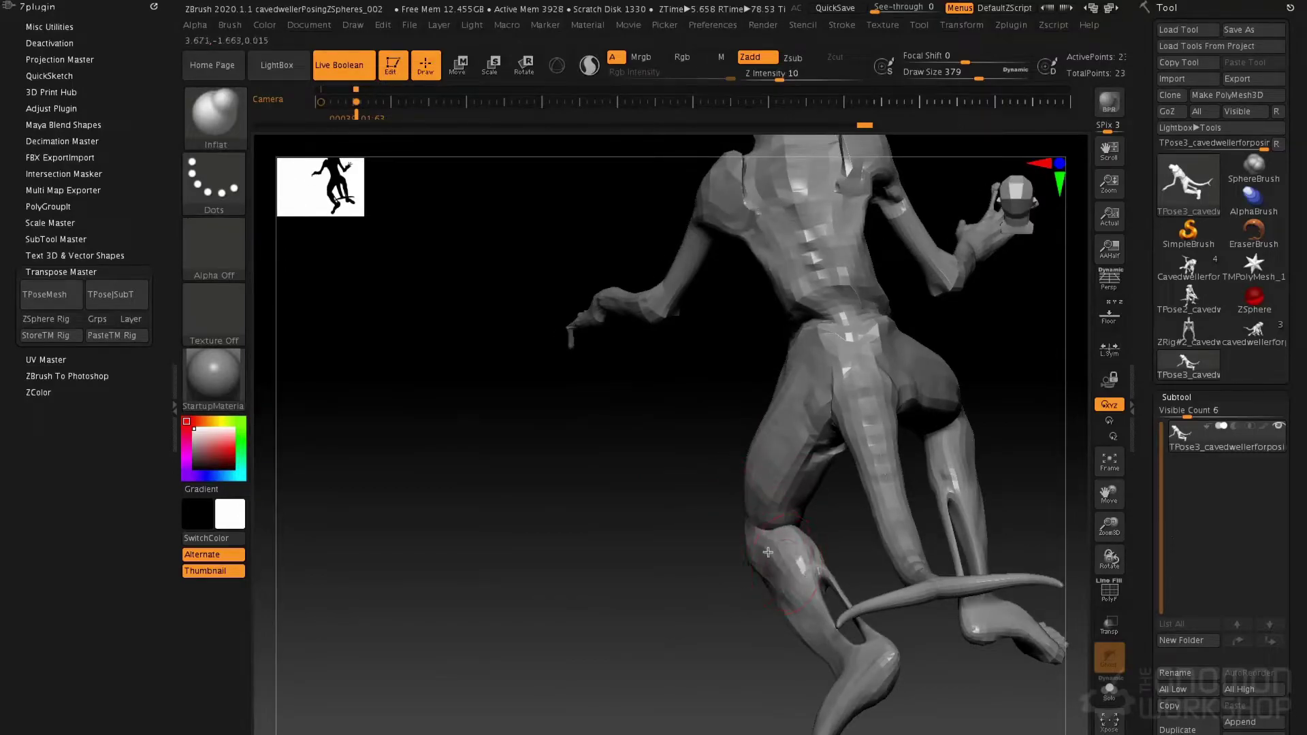
- Mask the body so that only the tail stays free, and draw a transpose line about 3.05 units long along the tail
ctrl+right_drag(810, 478, 814, 381)
mouse_move(813, 381)
right_down()
mouse_move(967, 371)
mouse_move(766, 395)
mouse_move(849, 393)
mouse_move(756, 350)
mouse_move(785, 333)
mouse_move(794, 368)
right_up()
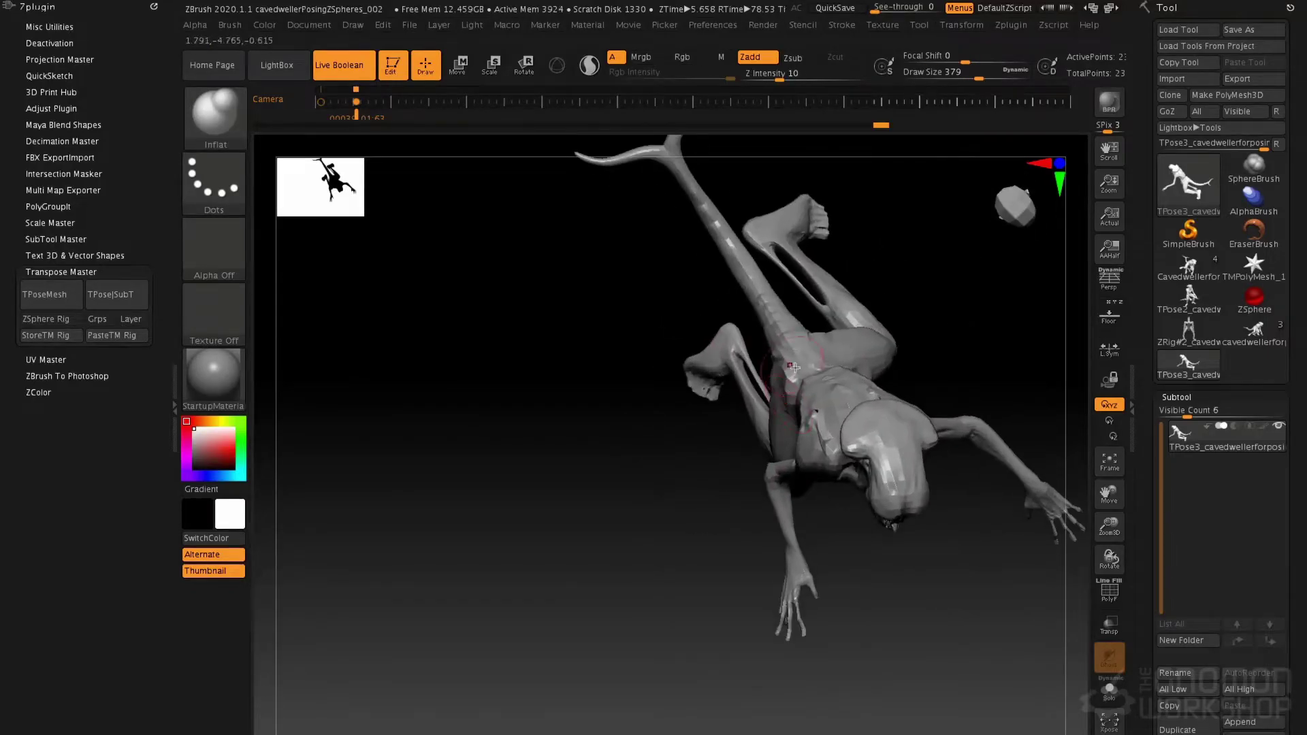
key(r)
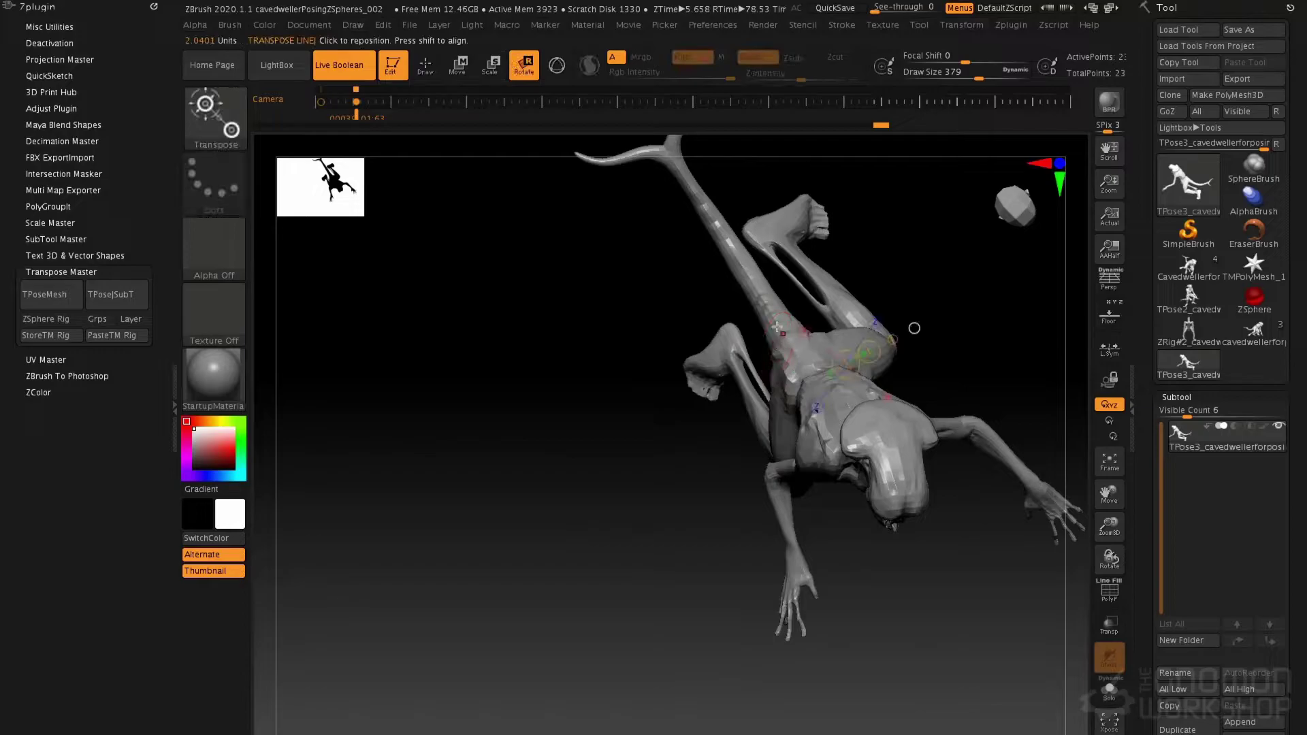
drag(773, 308, 797, 368)
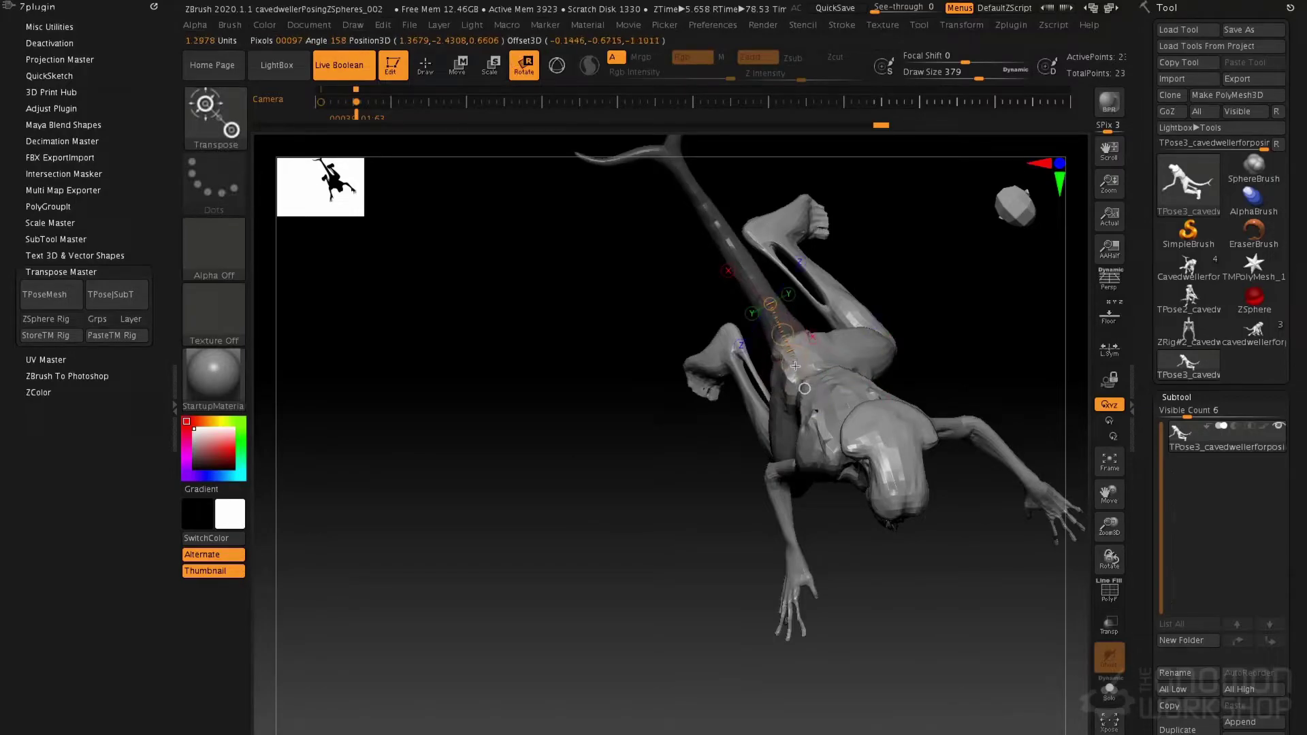
ctrl+click(890, 260)
mouse_move(838, 374)
right_down()
mouse_move(819, 406)
mouse_move(837, 368)
right_up()
mouse_move(858, 451)
mouse_down()
mouse_move(777, 351)
mouse_move(753, 360)
mouse_move(777, 352)
mouse_move(756, 337)
mouse_move(770, 347)
mouse_move(727, 349)
mouse_move(715, 368)
mouse_move(733, 344)
mouse_move(705, 323)
mouse_move(678, 406)
mouse_move(676, 313)
mouse_move(718, 435)
mouse_move(715, 402)
mouse_move(775, 355)
mouse_move(741, 400)
mouse_move(645, 426)
mouse_up()
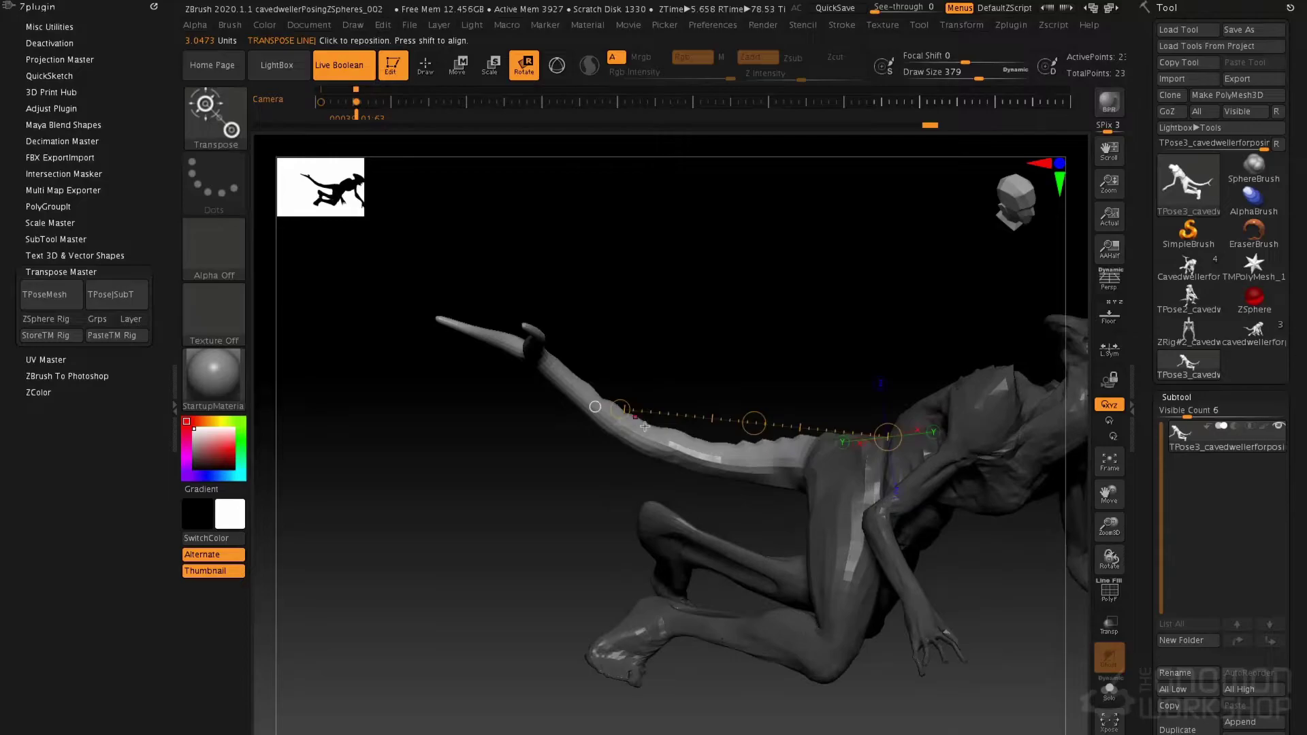
- Mask the base of the tail, bend its forked end upward with a transpose line about 0.61 units long, and clear the mask
ctrl+drag(903, 301, 652, 554)
mouse_move(805, 458)
mouse_down()
mouse_move(614, 419)
mouse_move(645, 397)
mouse_move(585, 378)
mouse_move(554, 343)
mouse_move(623, 361)
mouse_up()
key(q)
mouse_move(744, 254)
mouse_down()
mouse_move(718, 267)
mouse_move(741, 265)
mouse_move(733, 324)
mouse_move(721, 288)
mouse_move(644, 353)
mouse_up()
key(r)
mouse_move(727, 323)
alt+mouse_down()
mouse_move(707, 244)
mouse_move(744, 283)
mouse_move(698, 369)
alt+mouse_up()
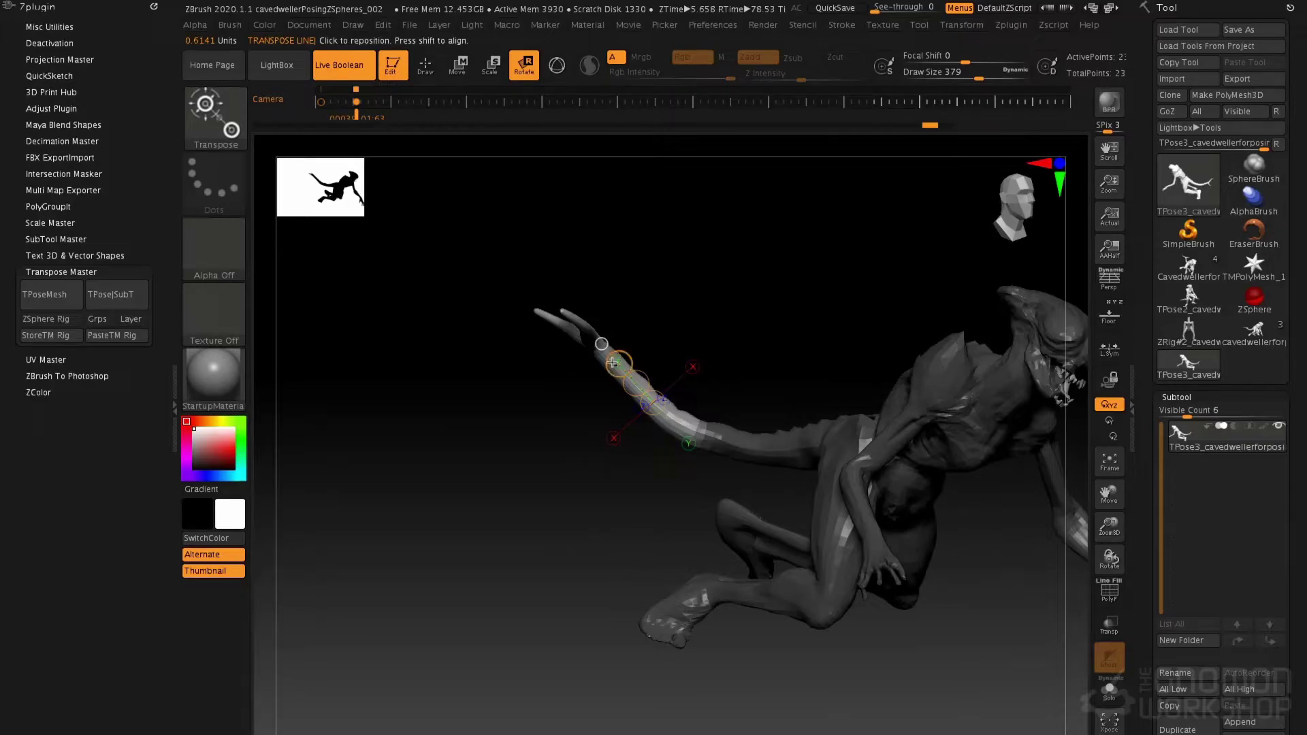
drag(619, 364, 627, 354)
key(q)
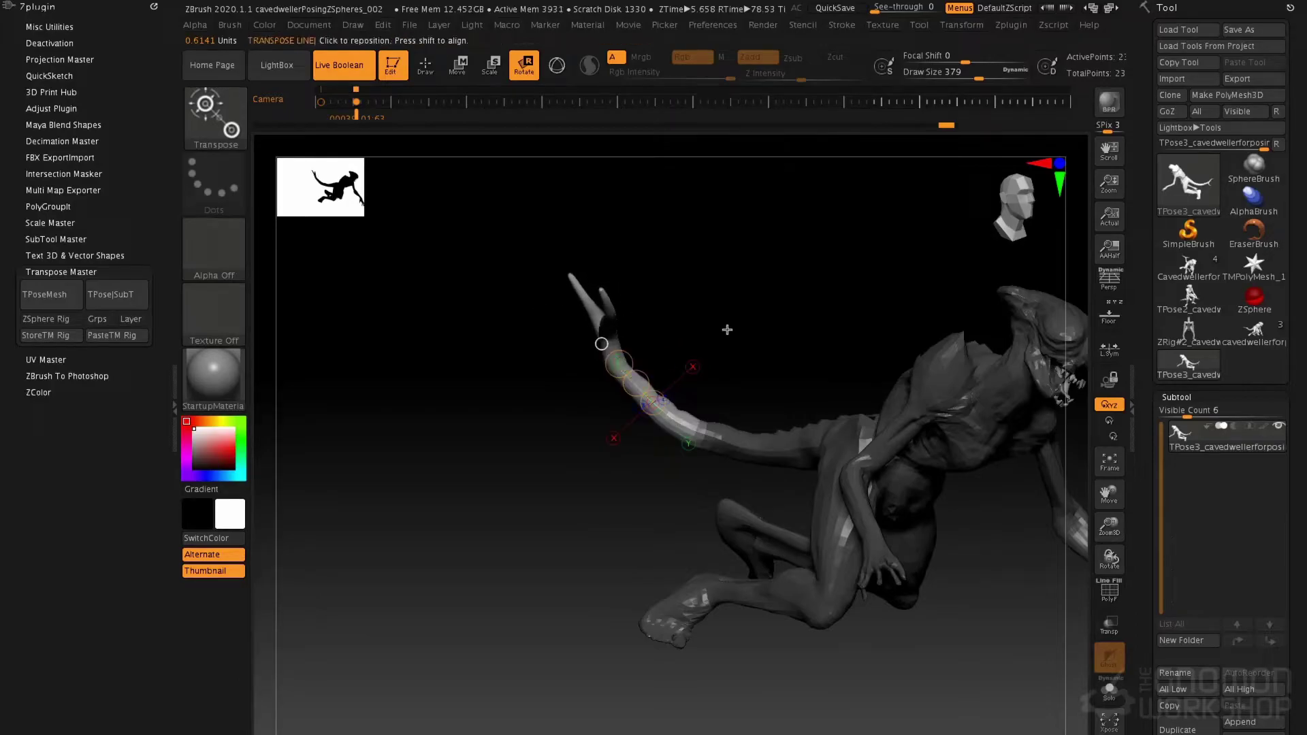
drag(761, 276, 774, 213)
mouse_move(849, 265)
mouse_down()
mouse_move(893, 309)
mouse_move(878, 302)
mouse_move(916, 274)
mouse_move(803, 268)
mouse_move(831, 280)
mouse_up()
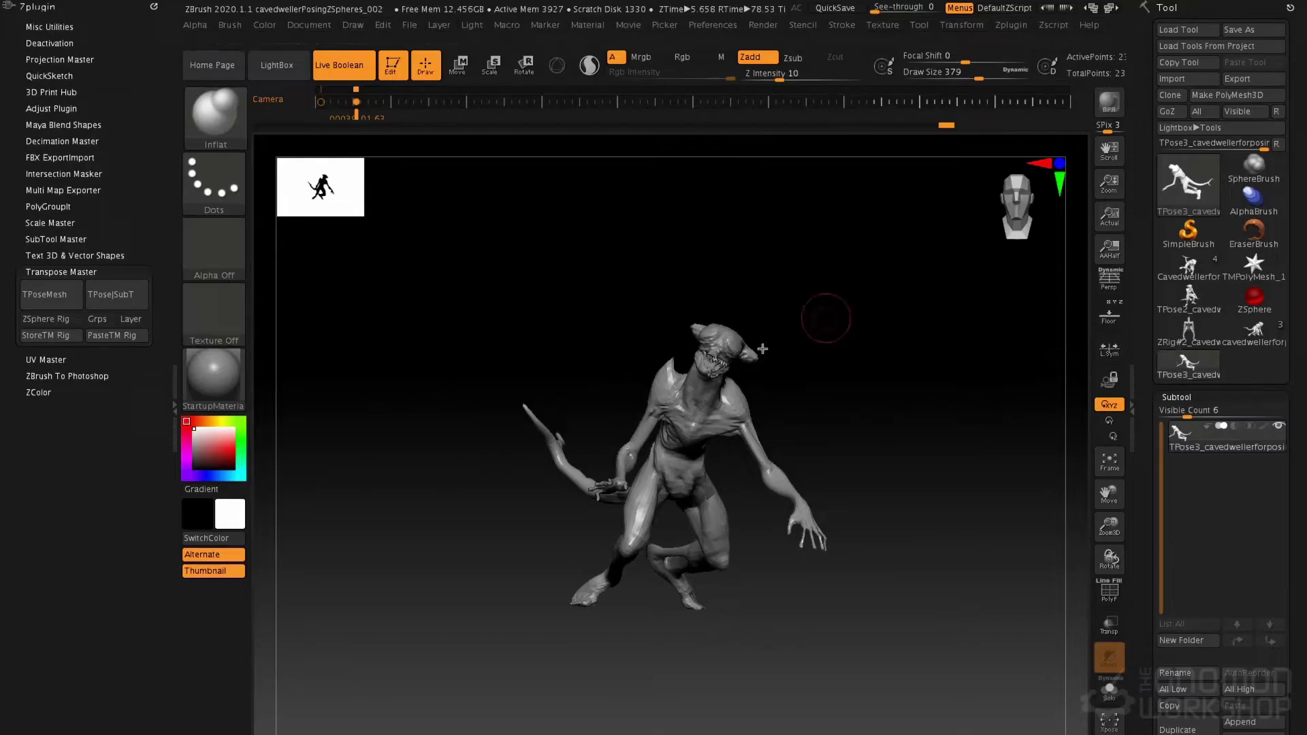
- Transfer the pose to the original subtools with Transpose Master and inspect the head, mouth and teeth
click(112, 294)
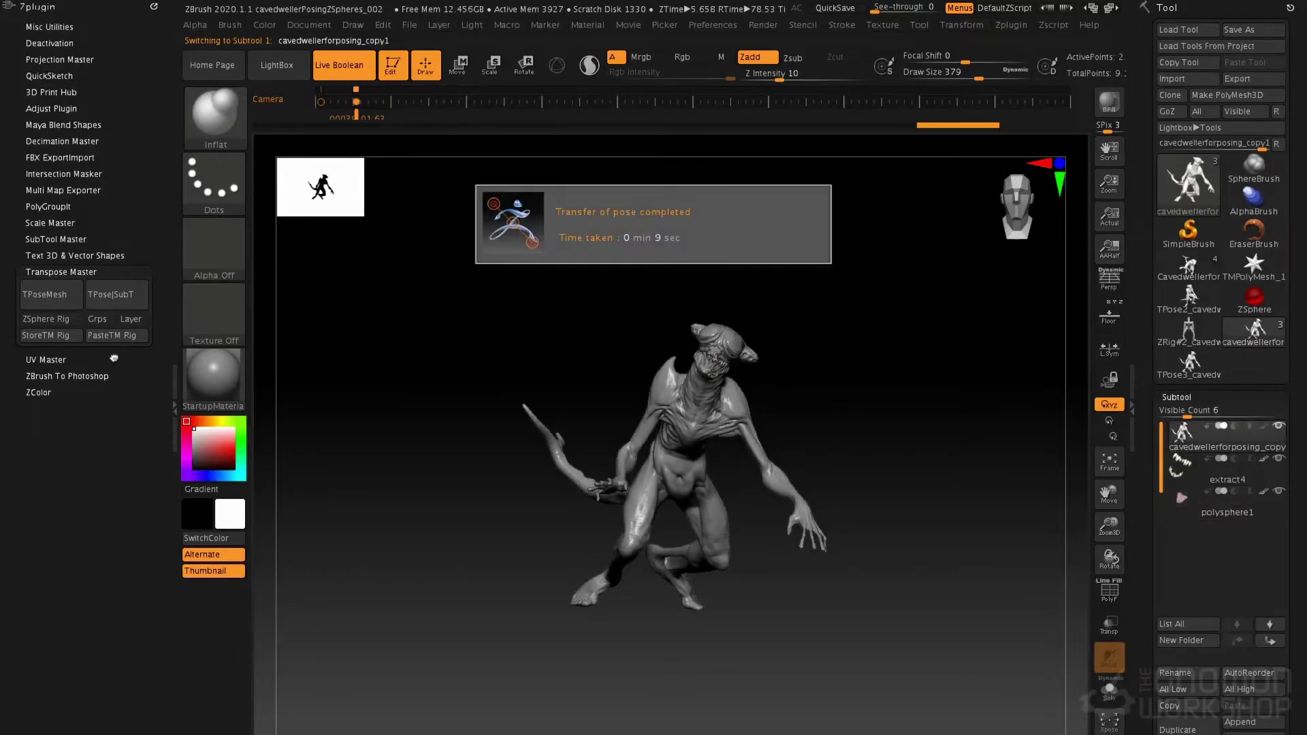
alt+drag(704, 254, 762, 325)
alt+right_drag(762, 326, 721, 409)
ctrl+right_drag(720, 347, 755, 382)
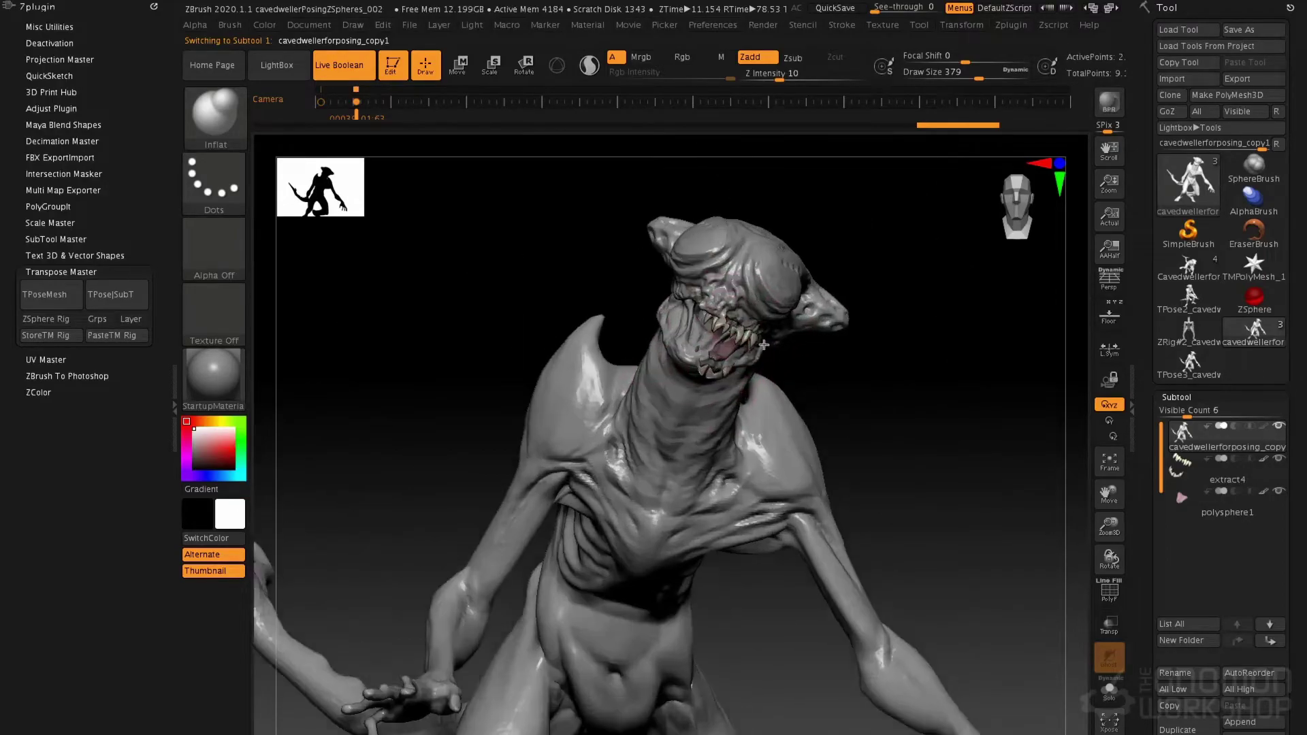
right_drag(803, 327, 738, 319)
drag(739, 320, 737, 343)
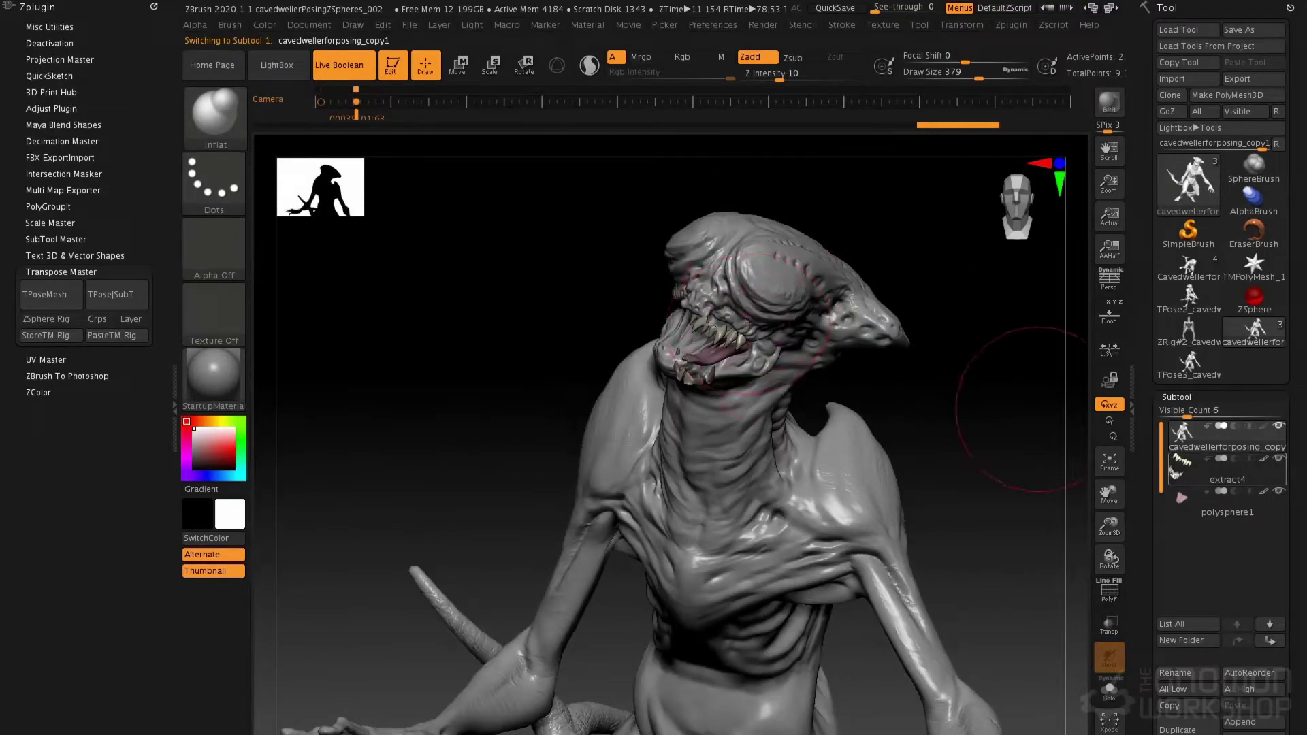
right_drag(708, 330, 816, 336)
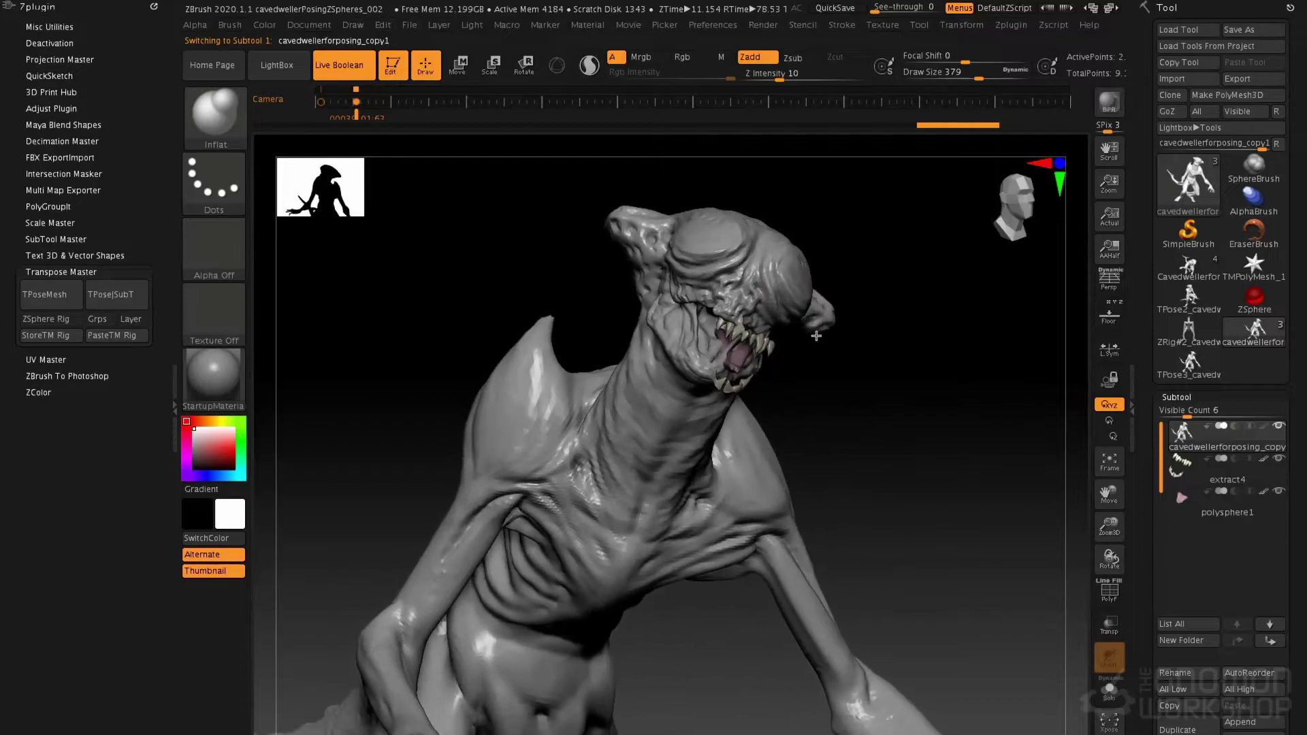
drag(817, 335, 859, 357)
- Return to the TPose3 mesh and mask the body, leaving the teeth unmasked
click(1190, 363)
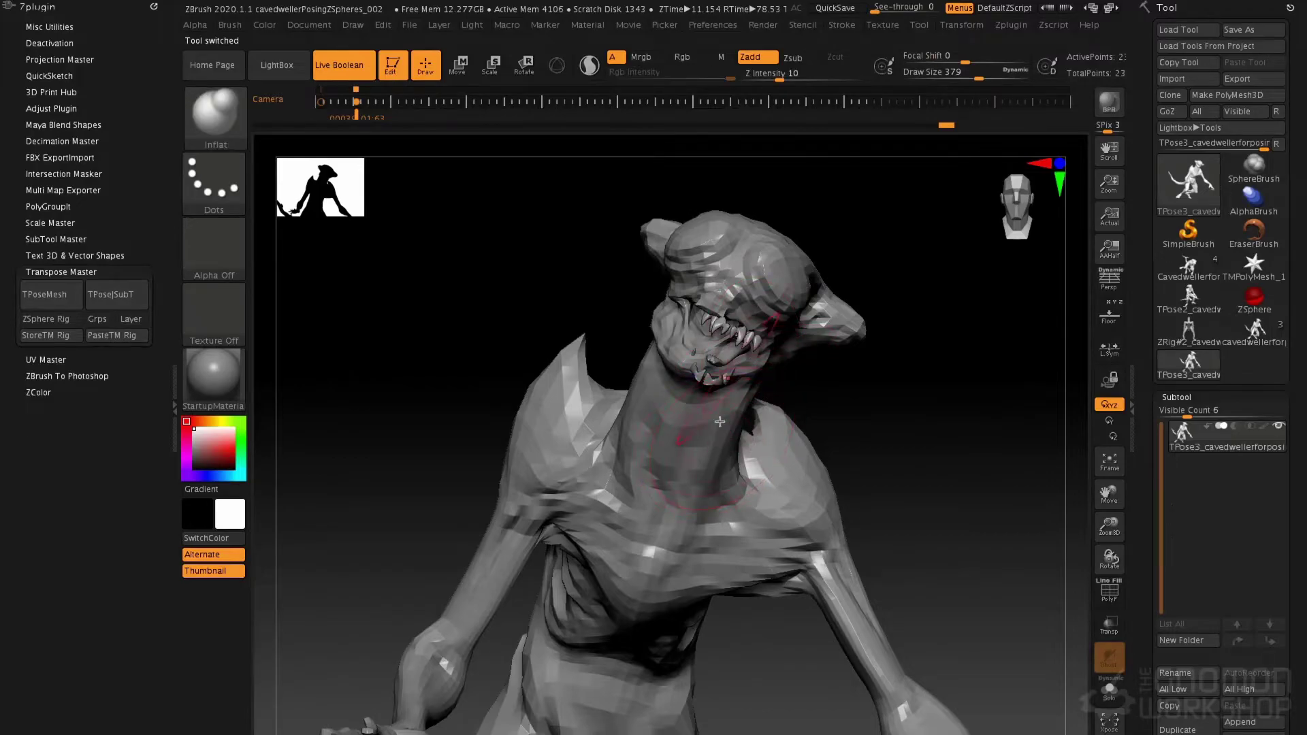
key(ctrl+shift)
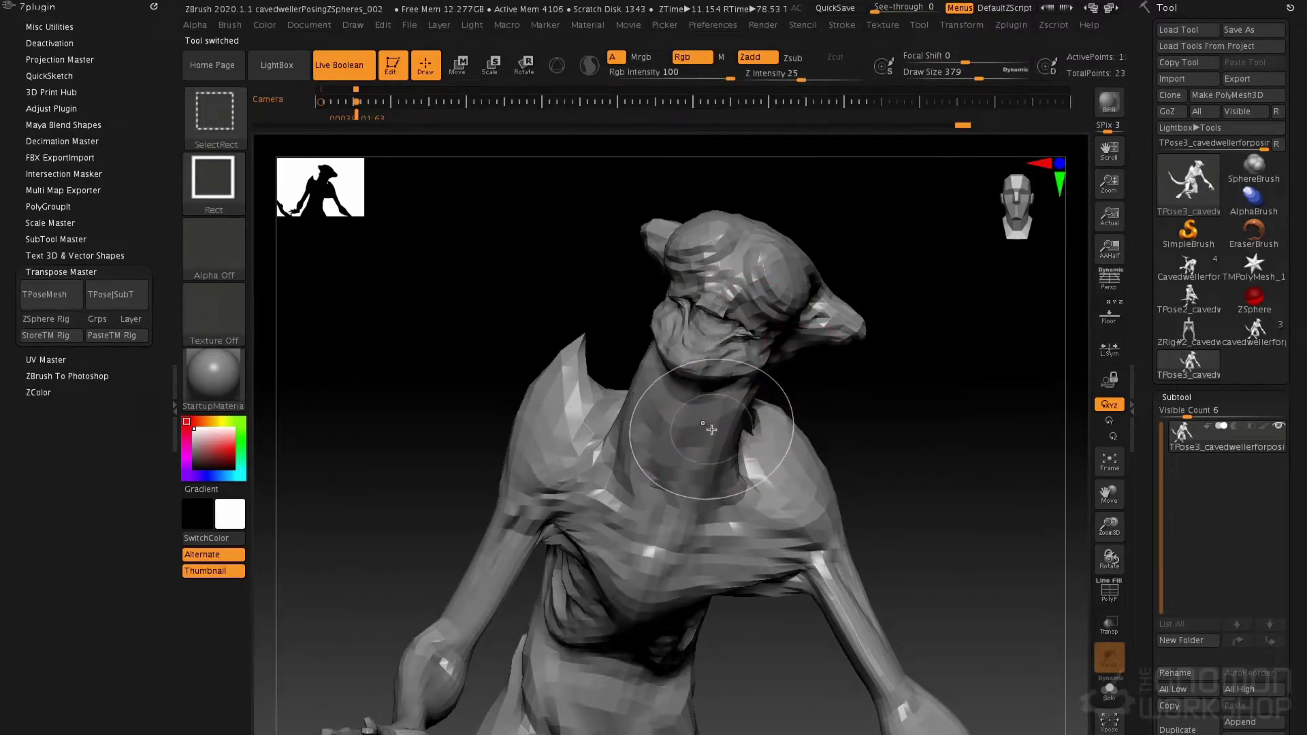
ctrl+click(842, 419)
ctrl+shift+click(889, 385)
- Reposition the unmasked teeth in the mouth with a Move transpose line about 0.9 units long, and clear the mask
key(w)
mouse_move(791, 384)
mouse_down()
mouse_move(827, 386)
mouse_move(770, 384)
mouse_move(766, 402)
mouse_up()
drag(703, 348, 929, 443)
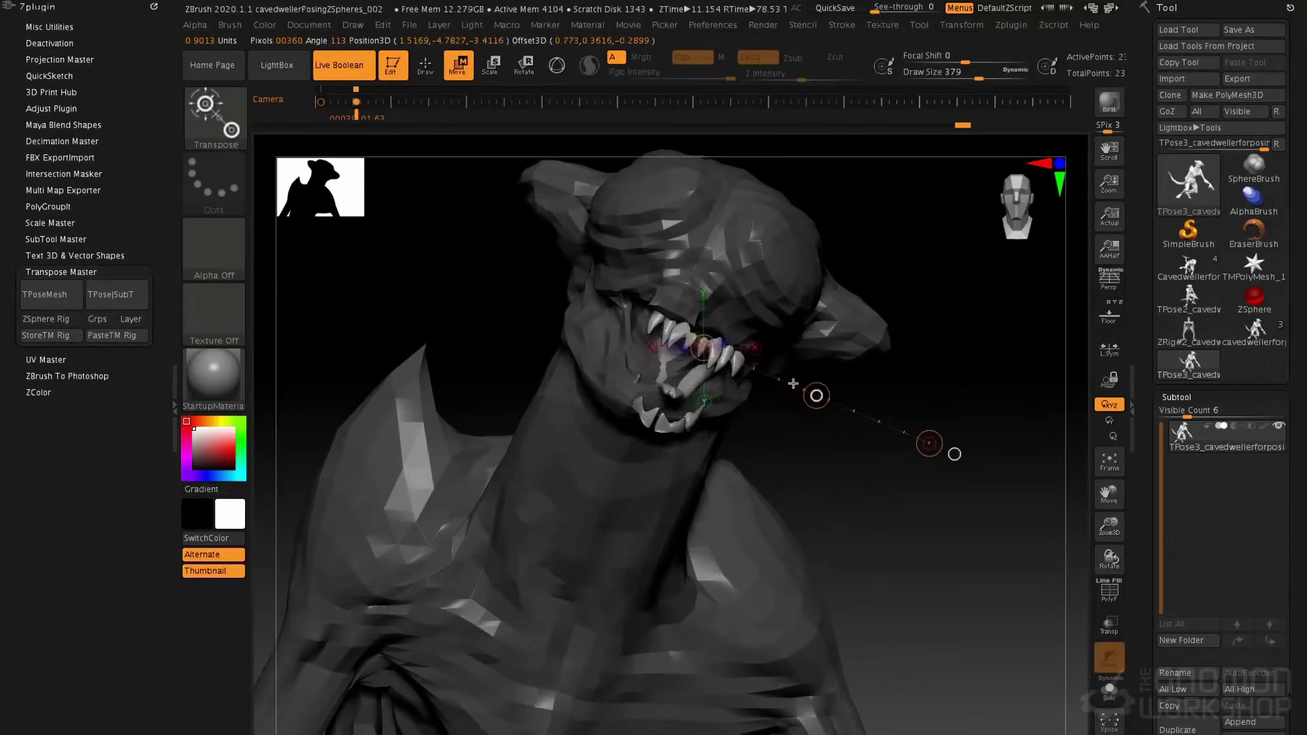
drag(788, 366, 727, 363)
right_drag(732, 364, 759, 336)
drag(759, 335, 801, 321)
key(q)
mouse_move(876, 306)
mouse_down()
mouse_move(846, 248)
mouse_move(833, 355)
mouse_move(791, 330)
mouse_up()
ctrl+drag(908, 371, 878, 323)
- Transfer the corrected teeth placement to the original subtools with Transpose Master
click(112, 294)
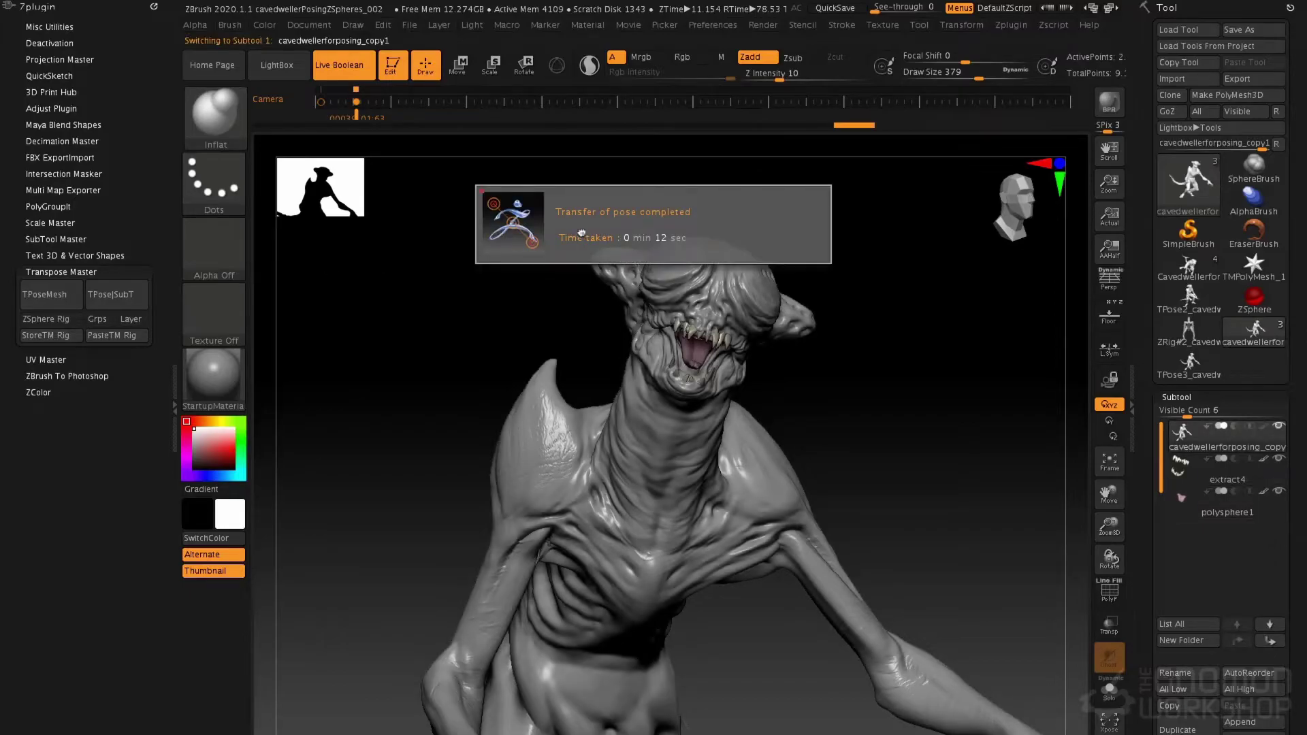
drag(599, 356, 640, 353)
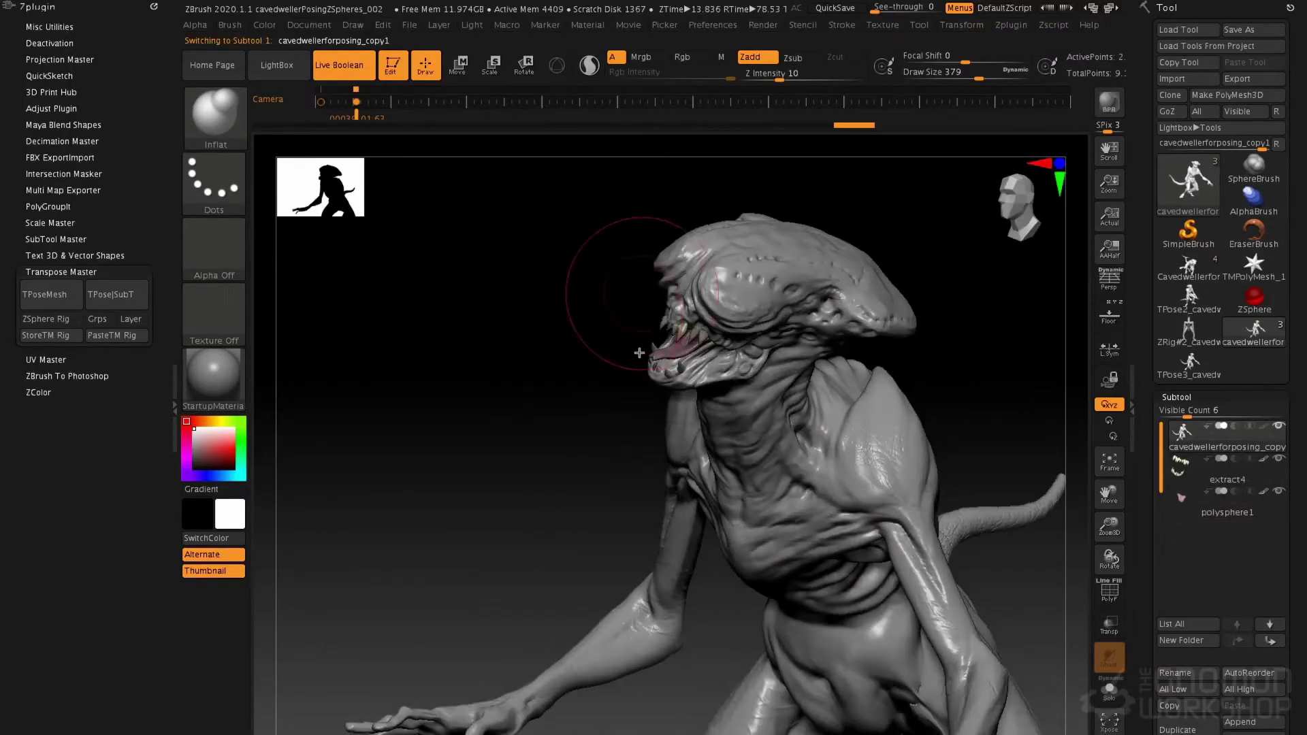
ctrl+right_drag(636, 305, 603, 320)
- Activate the Move brush at draw size 101 and make the extract4 teeth subtool active
key(b)
key(m)
key(v)
key(space)
mouse_move(611, 303)
mouse_down()
mouse_move(589, 302)
mouse_move(596, 330)
mouse_up()
key(space)
right_drag(643, 315, 613, 333)
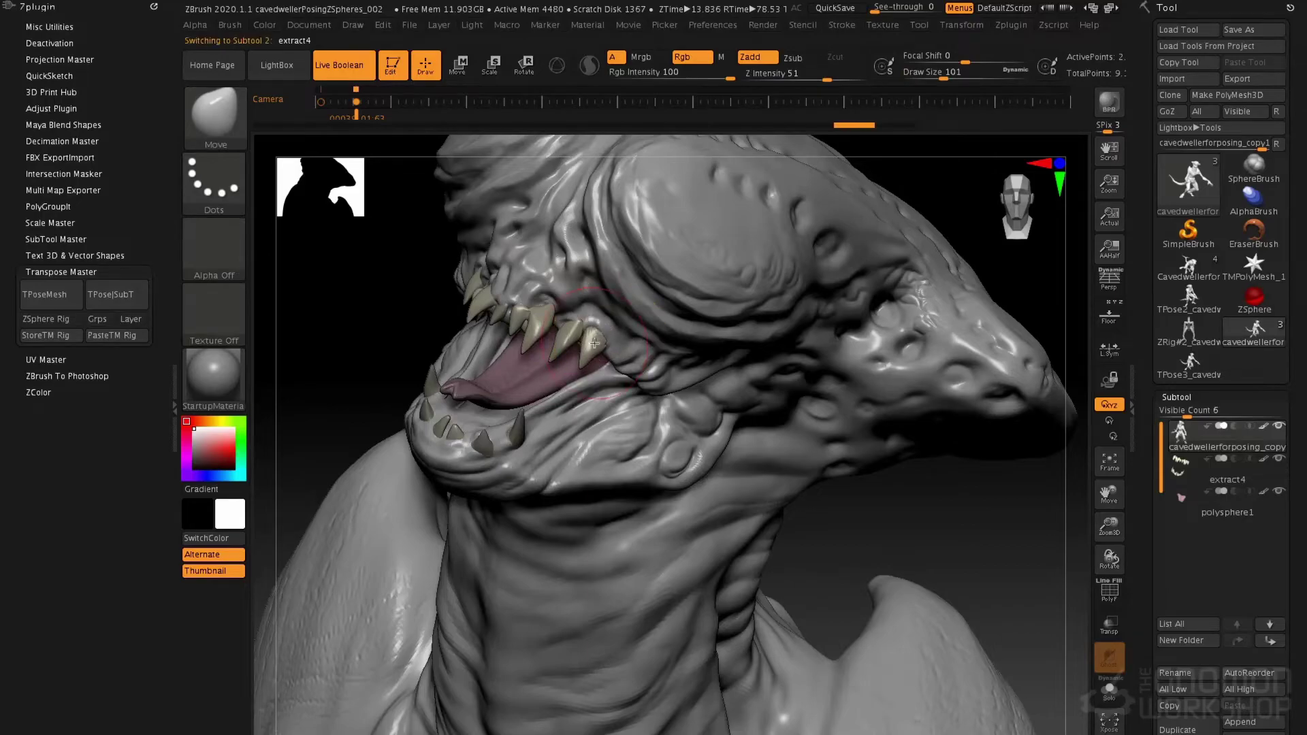
alt+click(598, 335)
right_drag(603, 324, 670, 330)
alt+right_drag(793, 343, 723, 283)
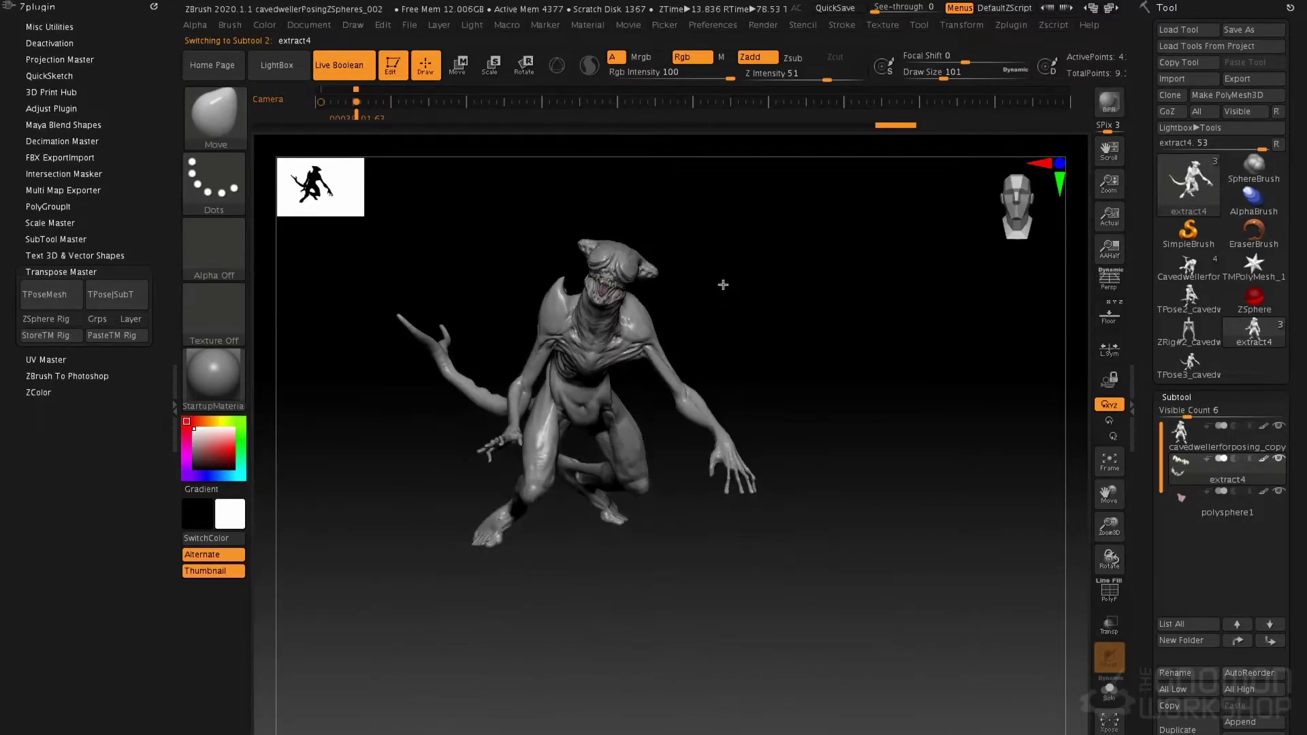
alt+right_drag(721, 228, 767, 259)
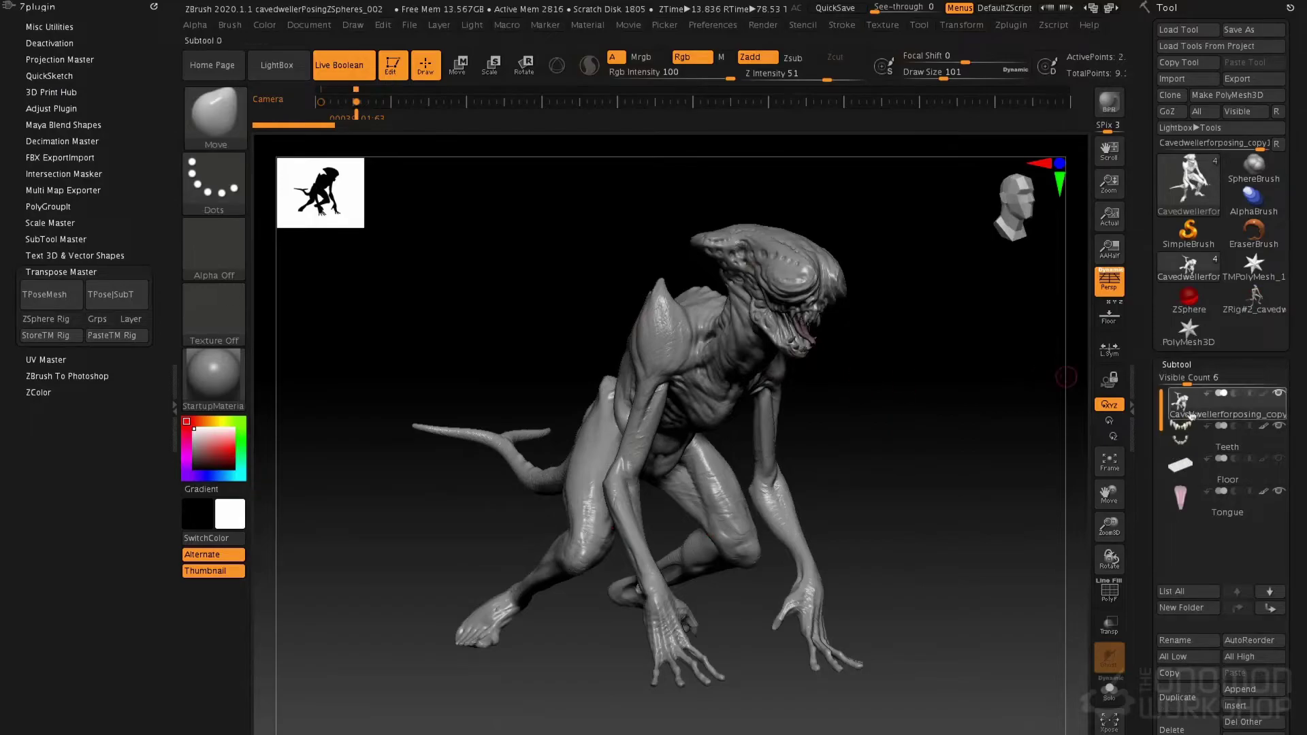
- Select the Floor subtool and delete it from the cave dweller tool
click(1190, 468)
click(1173, 728)
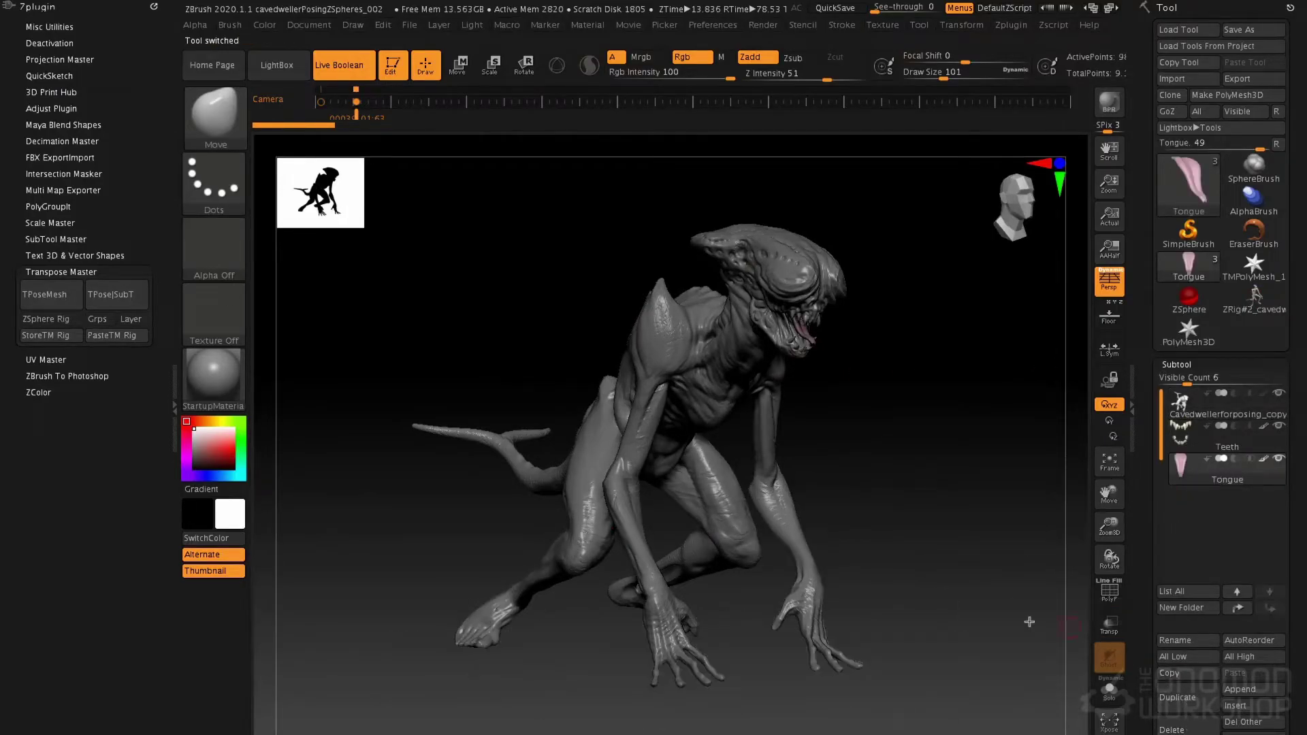
- Switch to the ZRig#2 tool to view its ZSphere rig, and replace it on the canvas with a new single ZSphere
click(1254, 298)
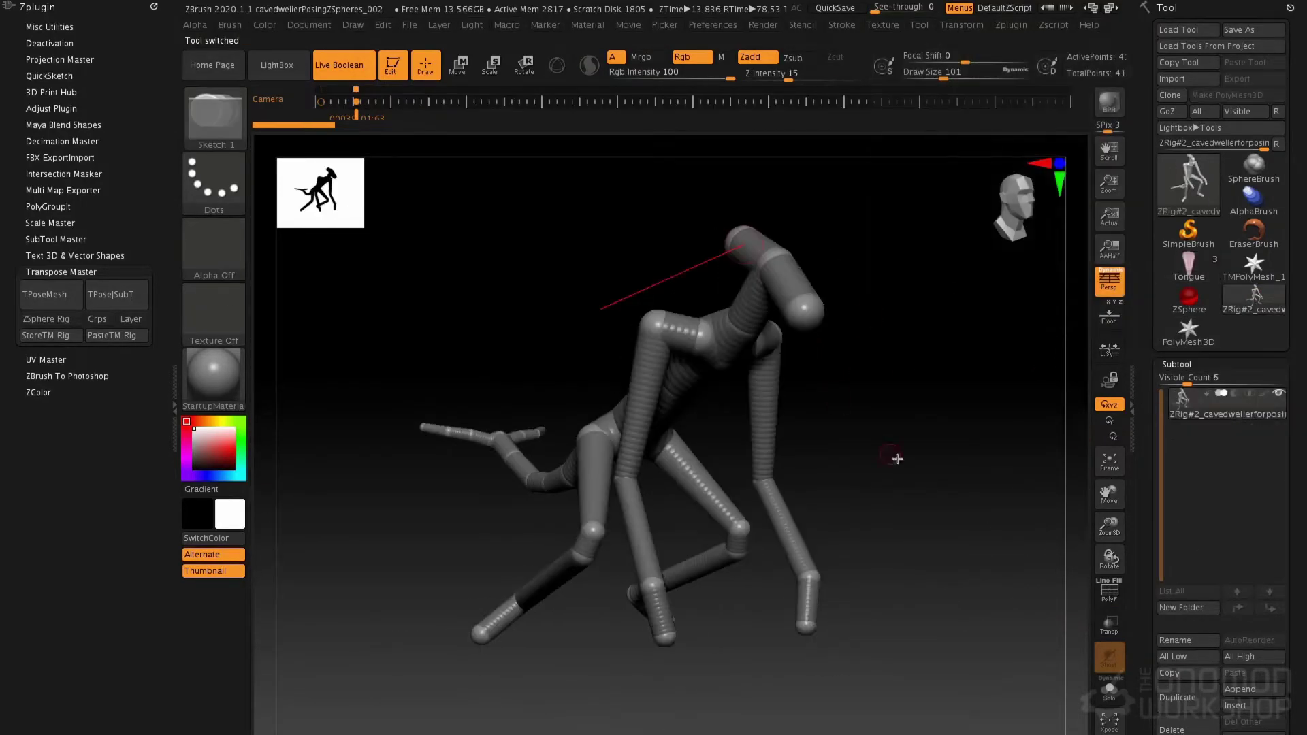
drag(902, 425, 936, 420)
click(1189, 300)
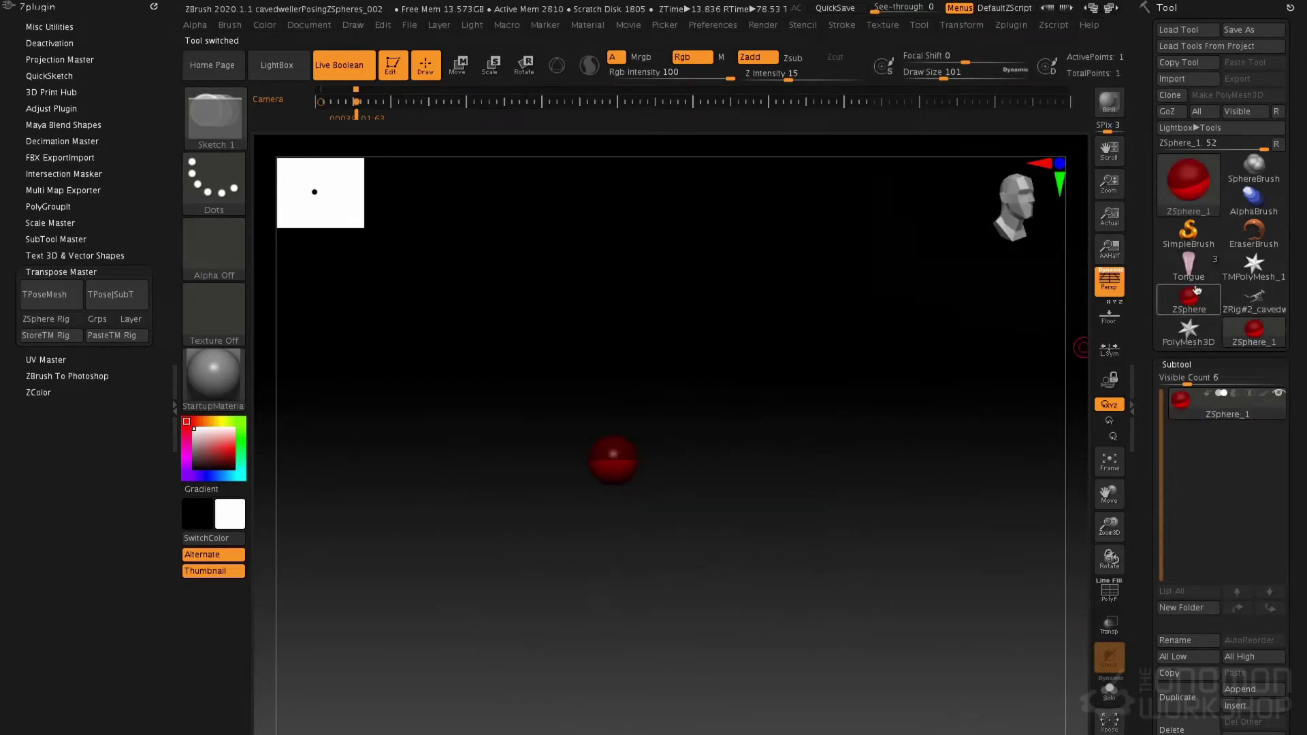
- Switch back to the cave dweller tool and enable the ZSphere Rig and Layer options in Transpose Master
click(1189, 265)
mouse_move(1161, 335)
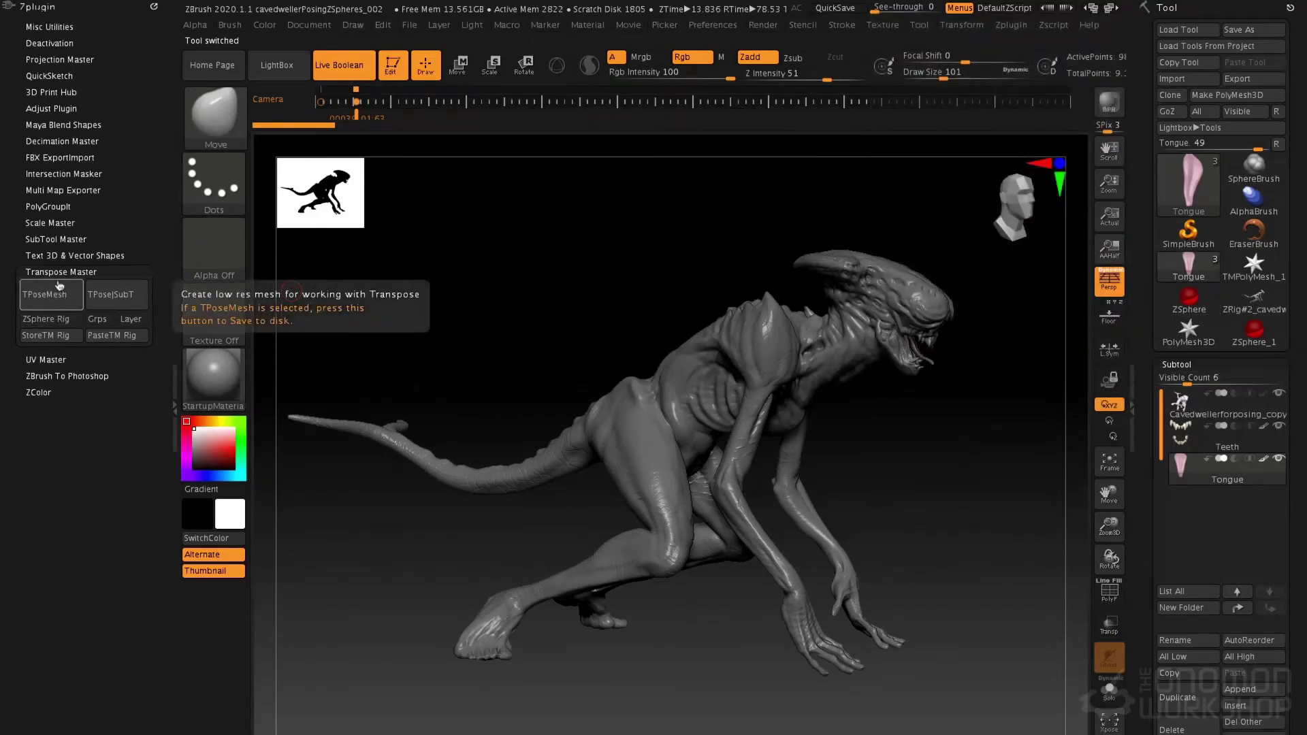
click(45, 318)
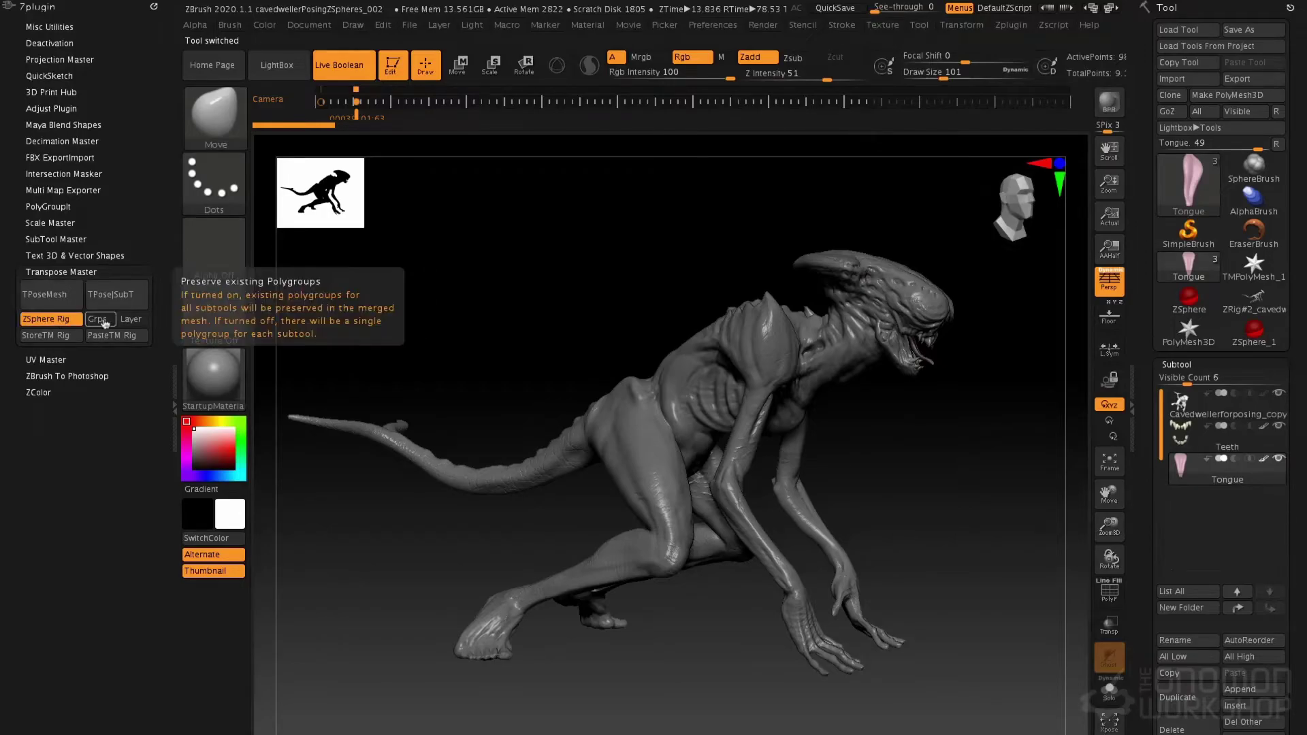
click(131, 320)
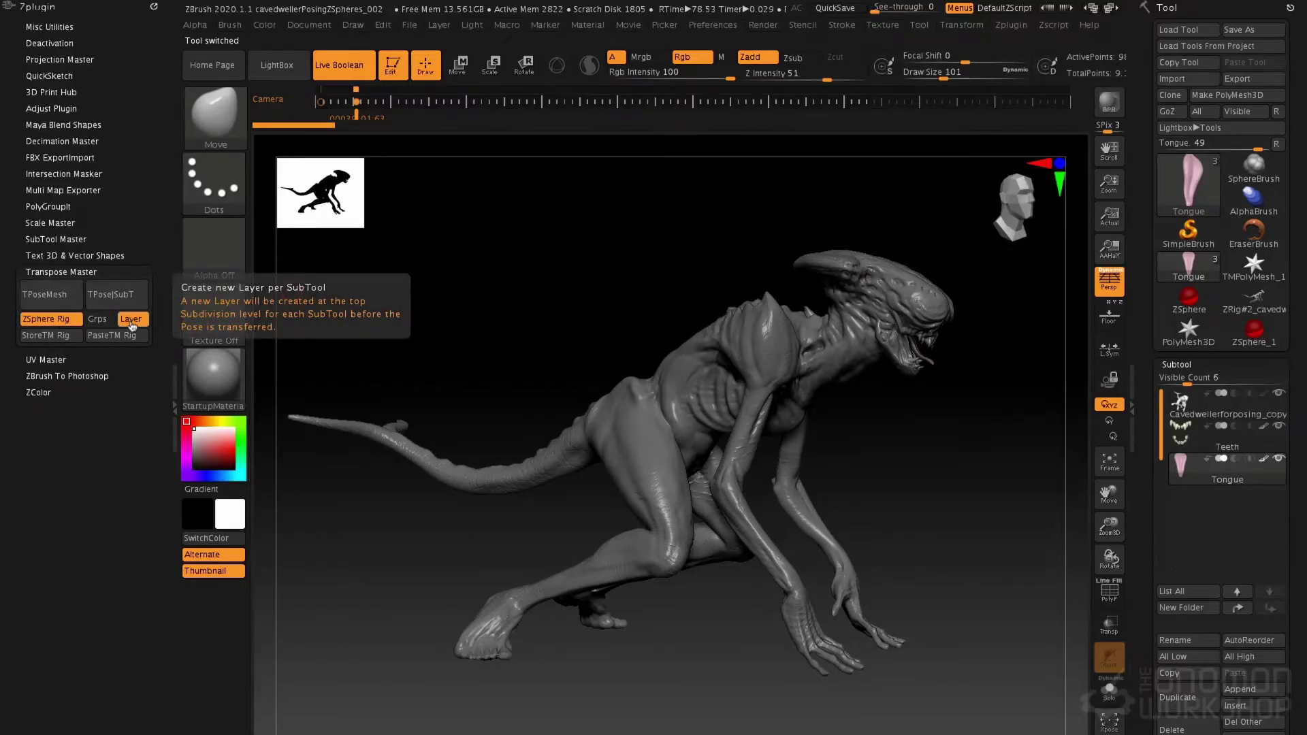
- Store the ZRig#2 ZSphere rig, generate a new transpose mesh from the cave dweller, and paste the stored rig into it
click(1255, 304)
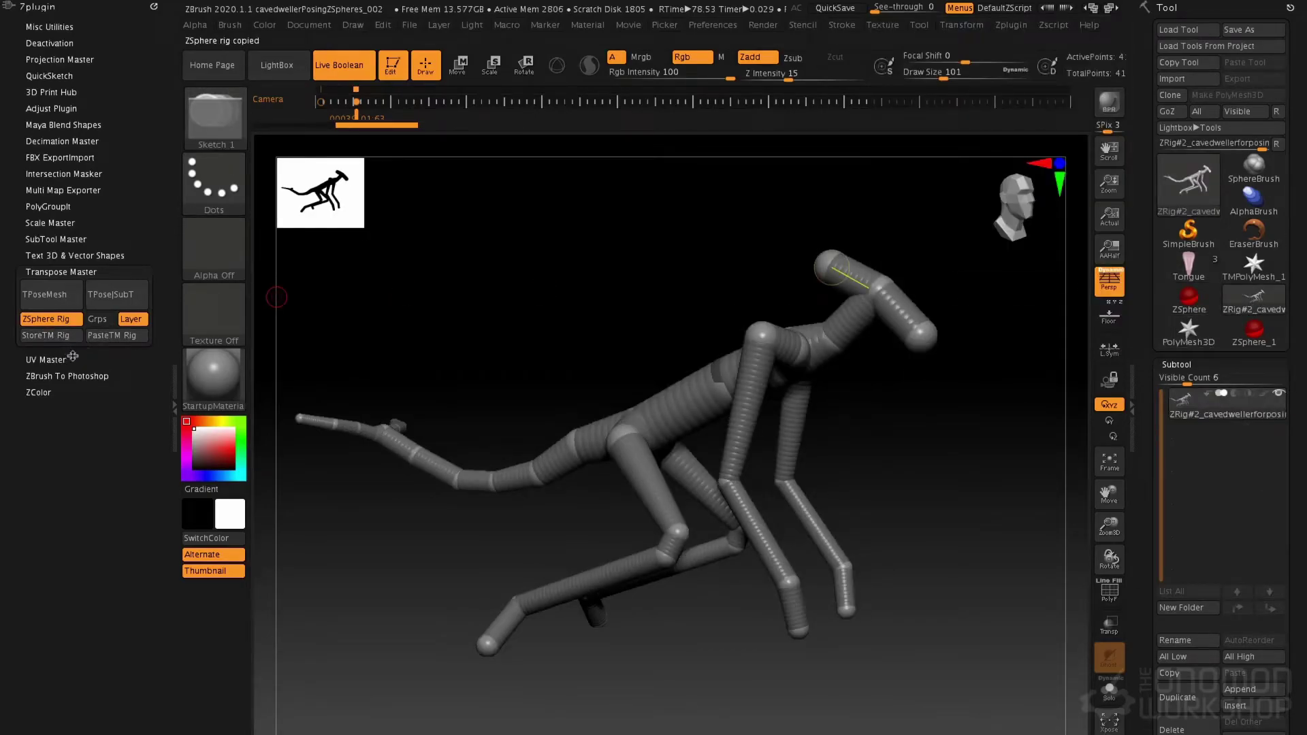
click(1191, 267)
click(51, 294)
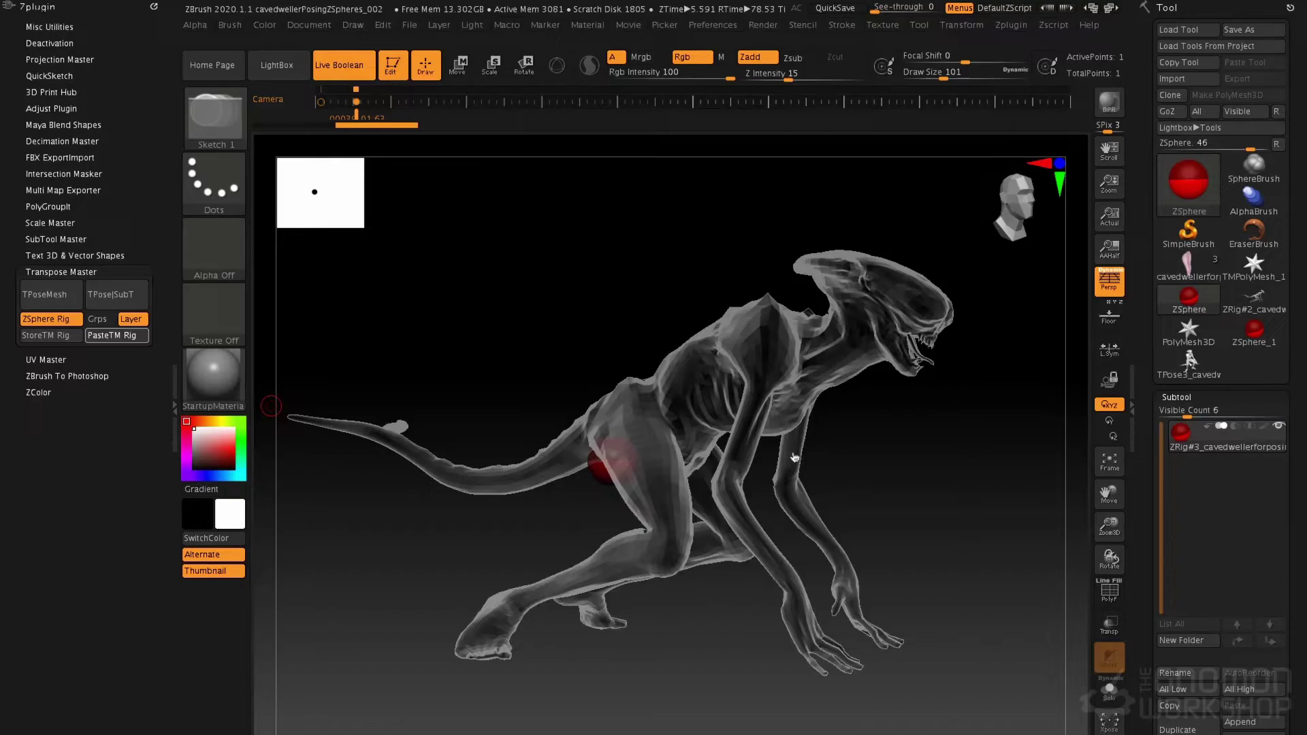
- Check the pasted ZSphere rig's fit inside the limbs and bind the transpose mesh to it
drag(892, 420, 967, 429)
alt+drag(781, 293, 777, 381)
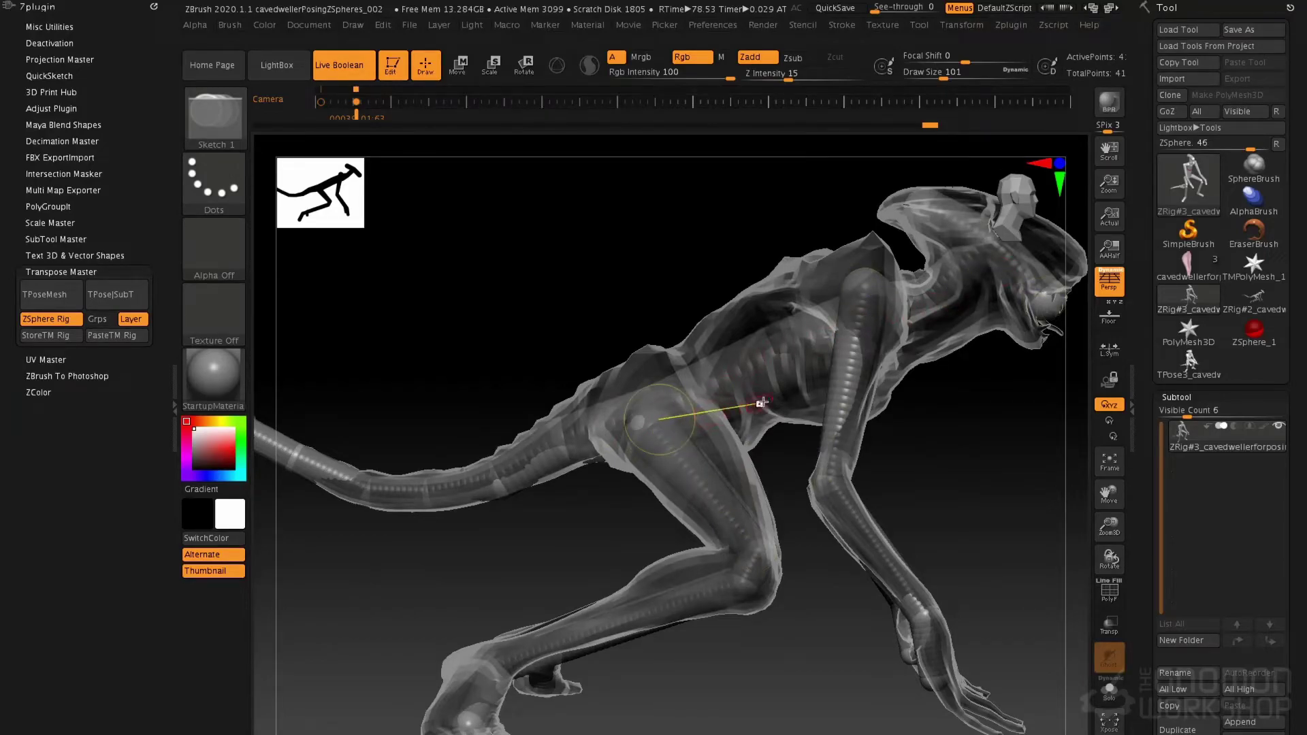
mouse_move(708, 278)
mouse_down()
mouse_move(817, 290)
mouse_move(688, 306)
mouse_move(716, 303)
mouse_up()
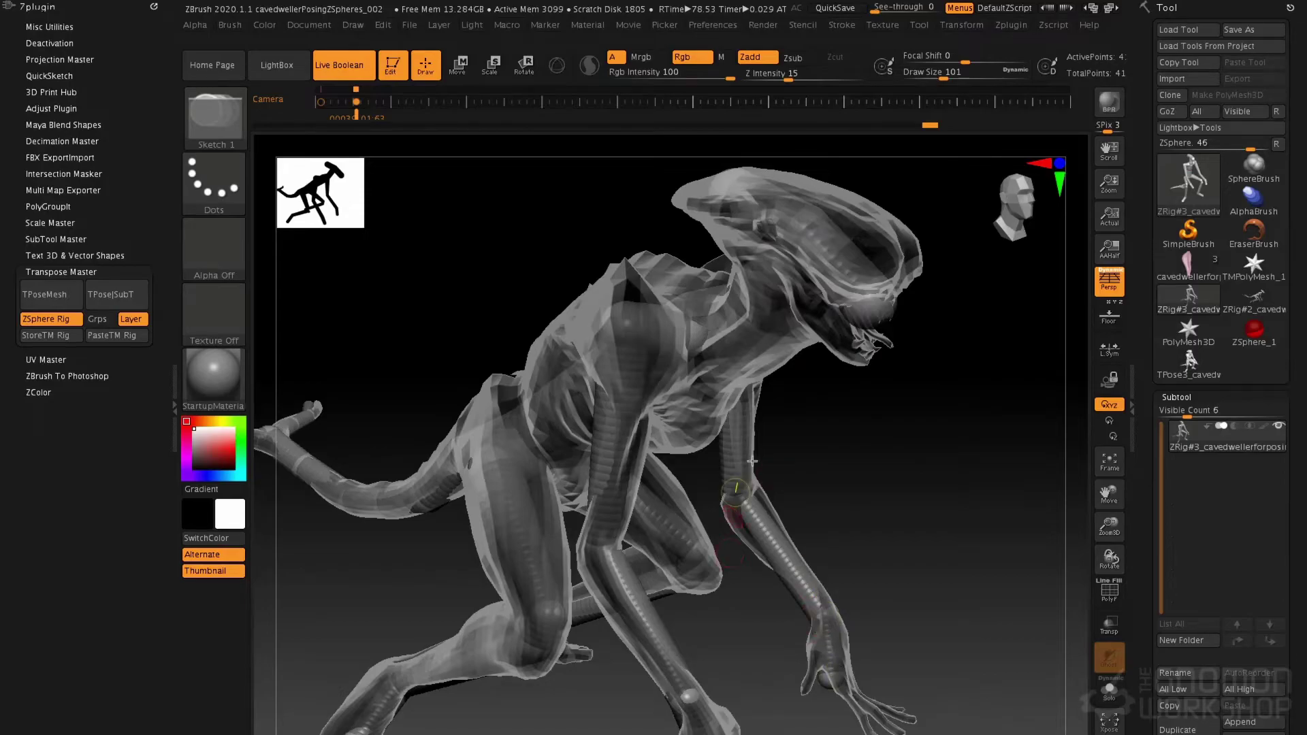
alt+drag(752, 461, 776, 383)
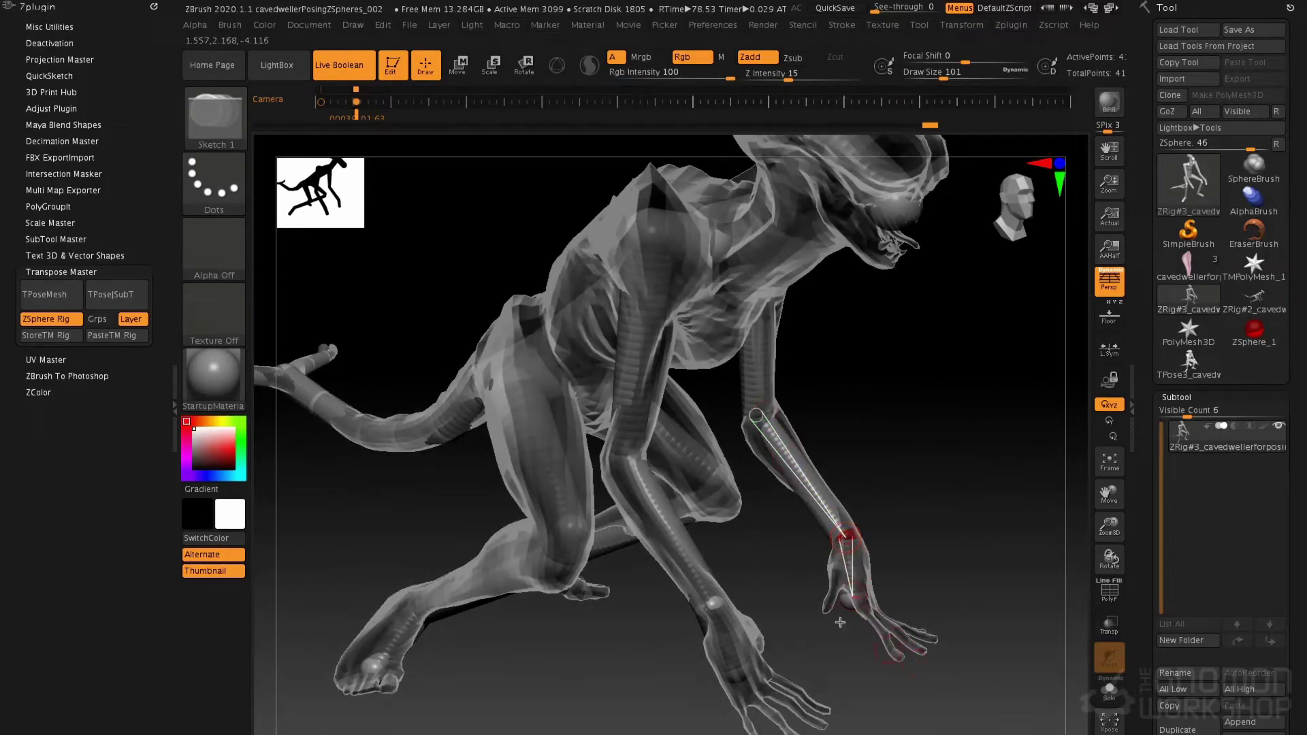
drag(770, 486, 681, 456)
alt+right_drag(860, 408, 825, 532)
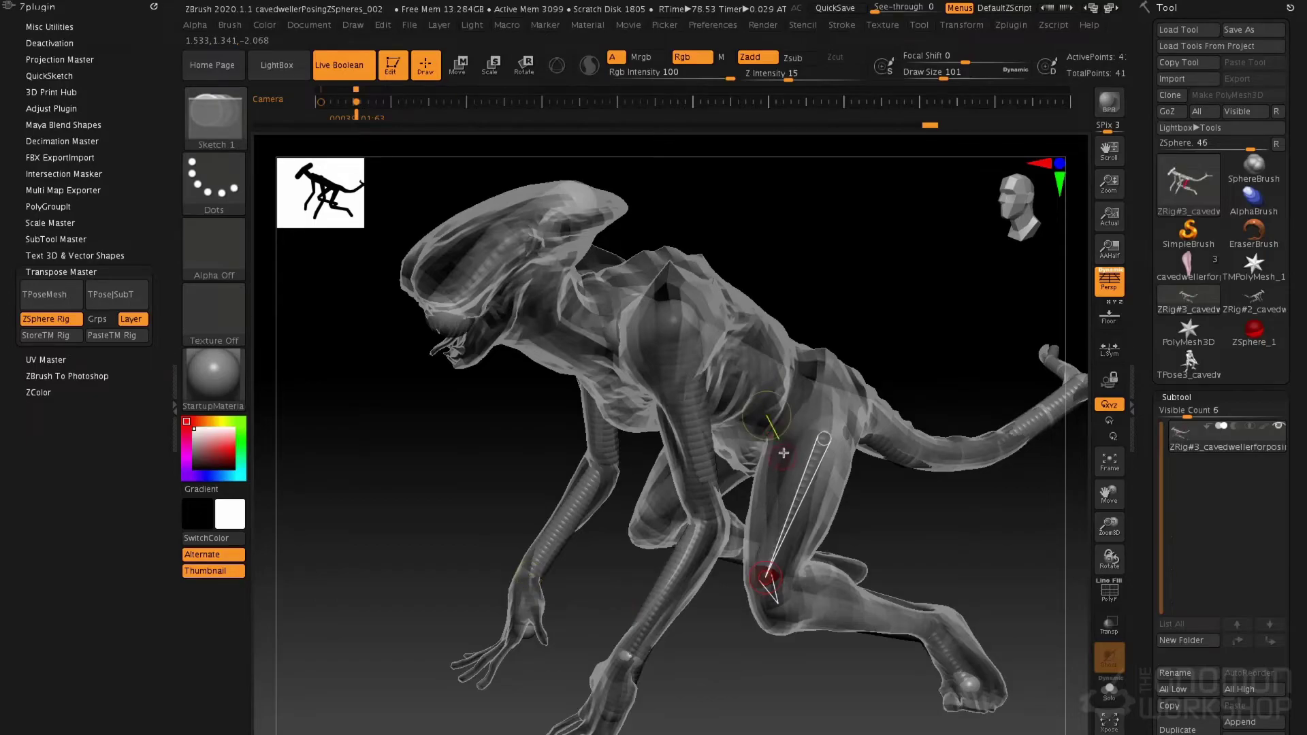
drag(482, 496, 580, 354)
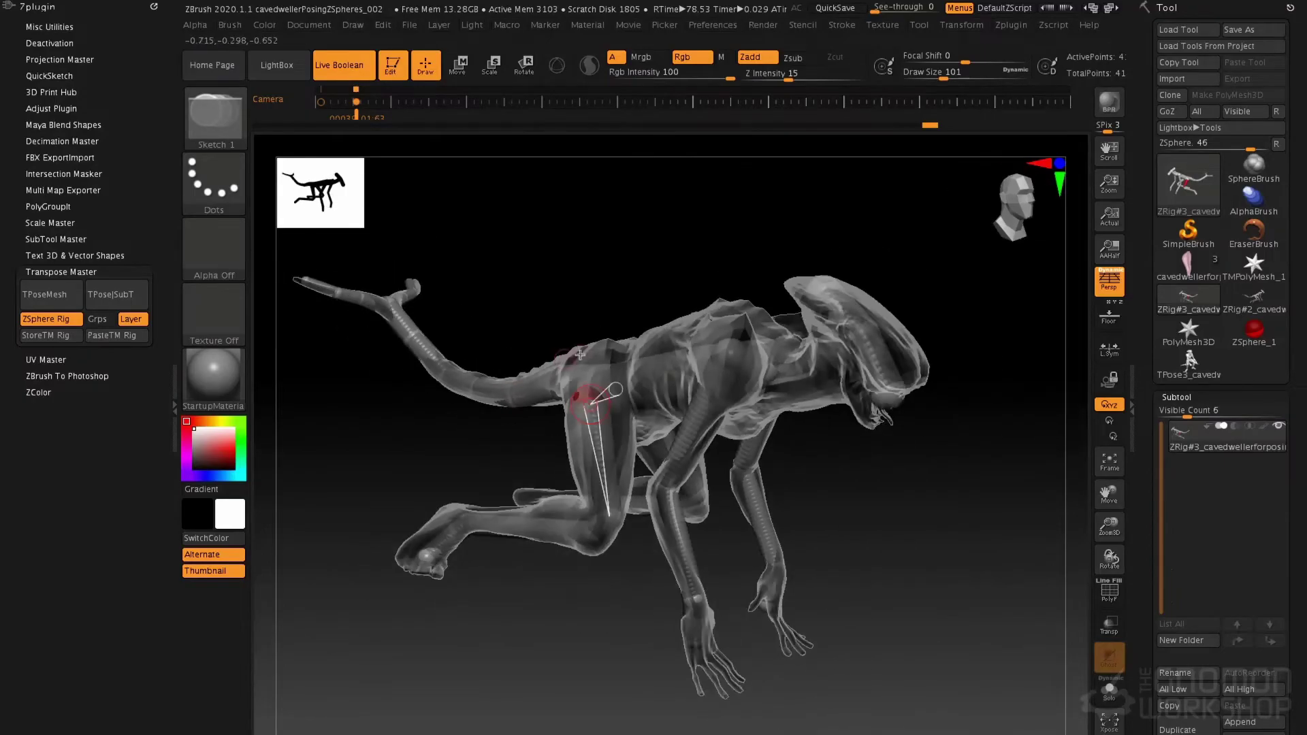
click(1179, 398)
click(1187, 675)
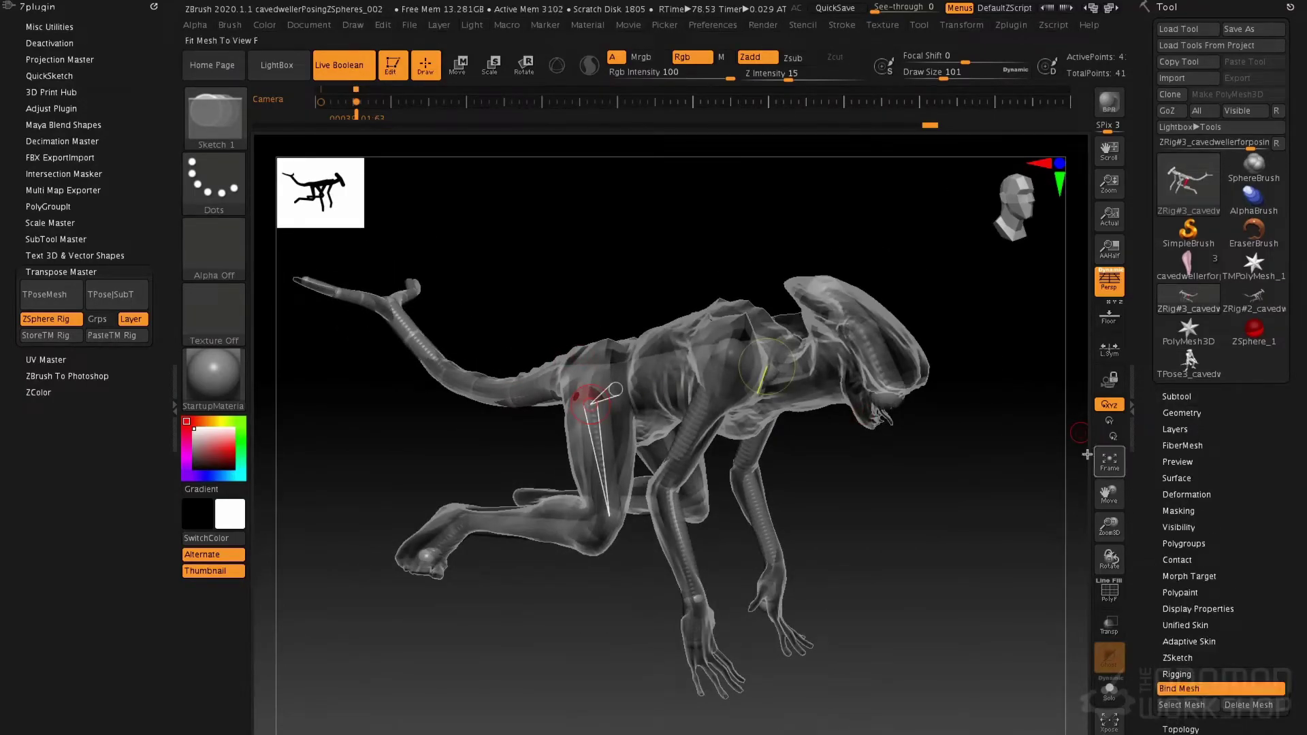
- Rotate the hind leg joints of the bound ZSphere rig at draw size 12 to repose the legs
drag(913, 525, 832, 449)
key(r)
drag(808, 333, 772, 337)
key(space)
drag(643, 545, 861, 621)
alt+drag(811, 659, 742, 718)
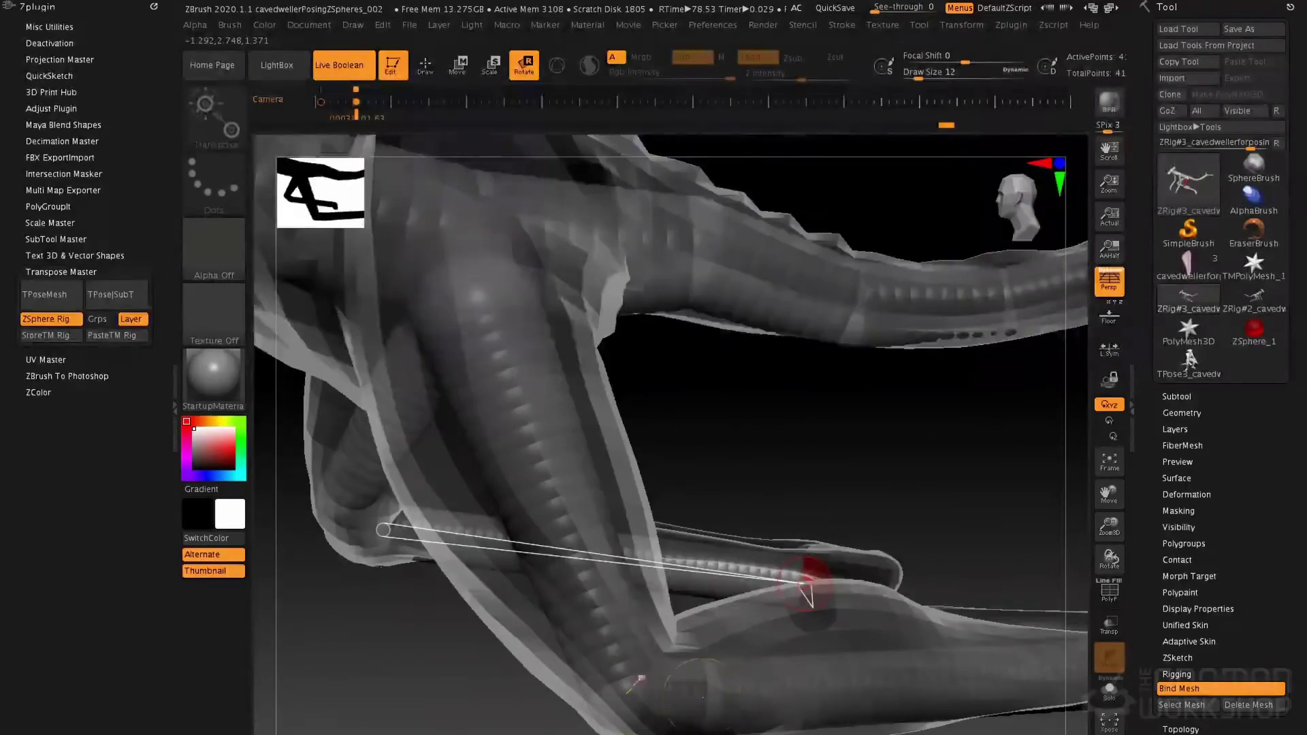
alt+drag(811, 505, 688, 636)
mouse_move(788, 499)
alt+mouse_down()
mouse_move(746, 459)
mouse_move(782, 481)
mouse_move(783, 457)
mouse_move(770, 461)
mouse_move(787, 494)
alt+mouse_up()
drag(783, 545, 783, 550)
drag(683, 488, 698, 488)
drag(757, 522, 753, 531)
alt+drag(730, 481, 791, 527)
- Rotate the rig's spine segments between hips and shoulders to adjust the torso's bend
drag(728, 411, 655, 353)
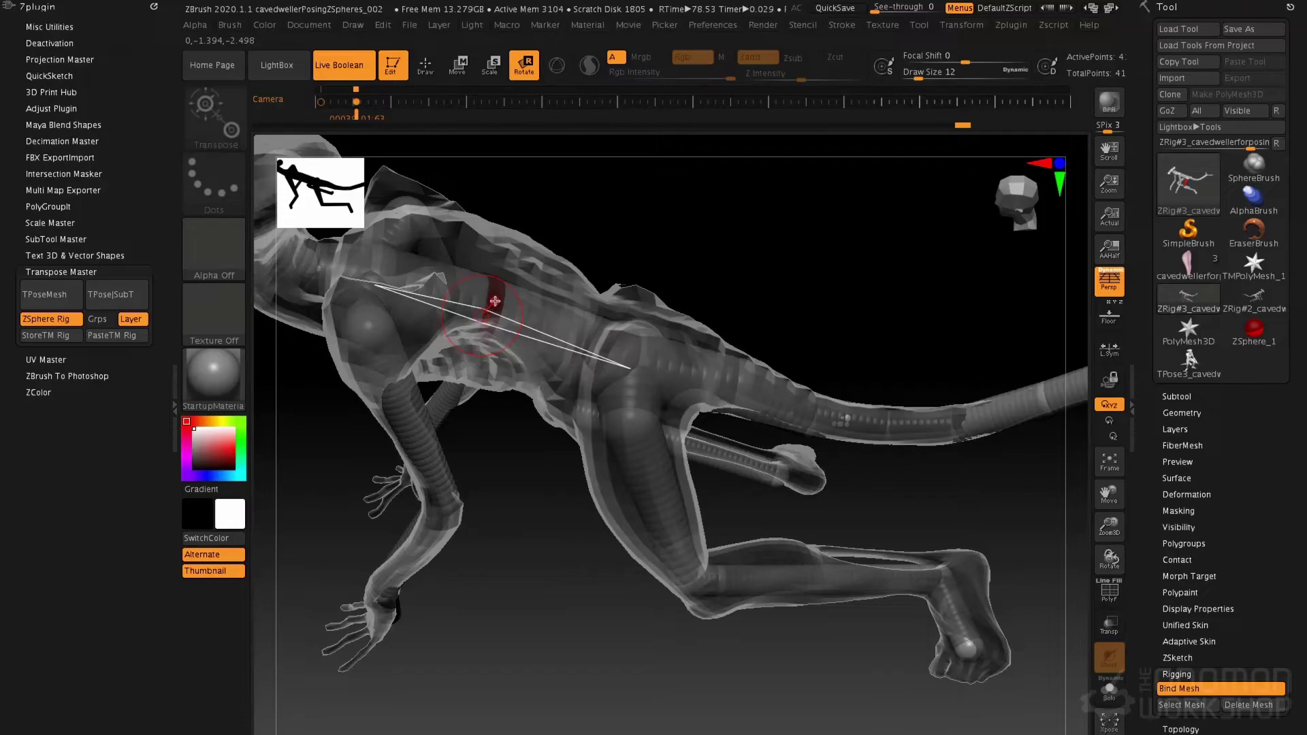
drag(524, 325, 572, 340)
right_drag(599, 347, 473, 295)
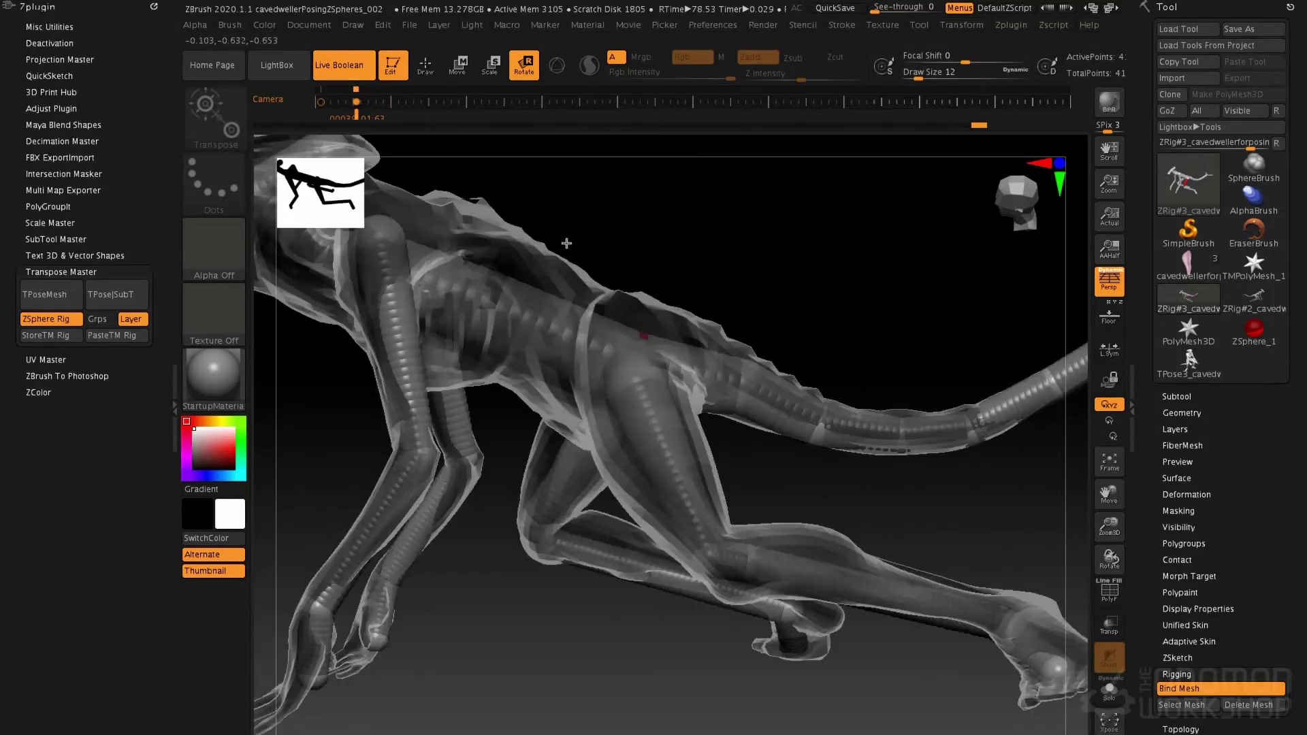
drag(470, 290, 455, 282)
right_drag(454, 282, 602, 365)
- Rotate the neck and head spheres so the creature's head lifts up and turns
alt+right_drag(522, 318, 582, 370)
drag(565, 365, 617, 282)
drag(624, 212, 607, 210)
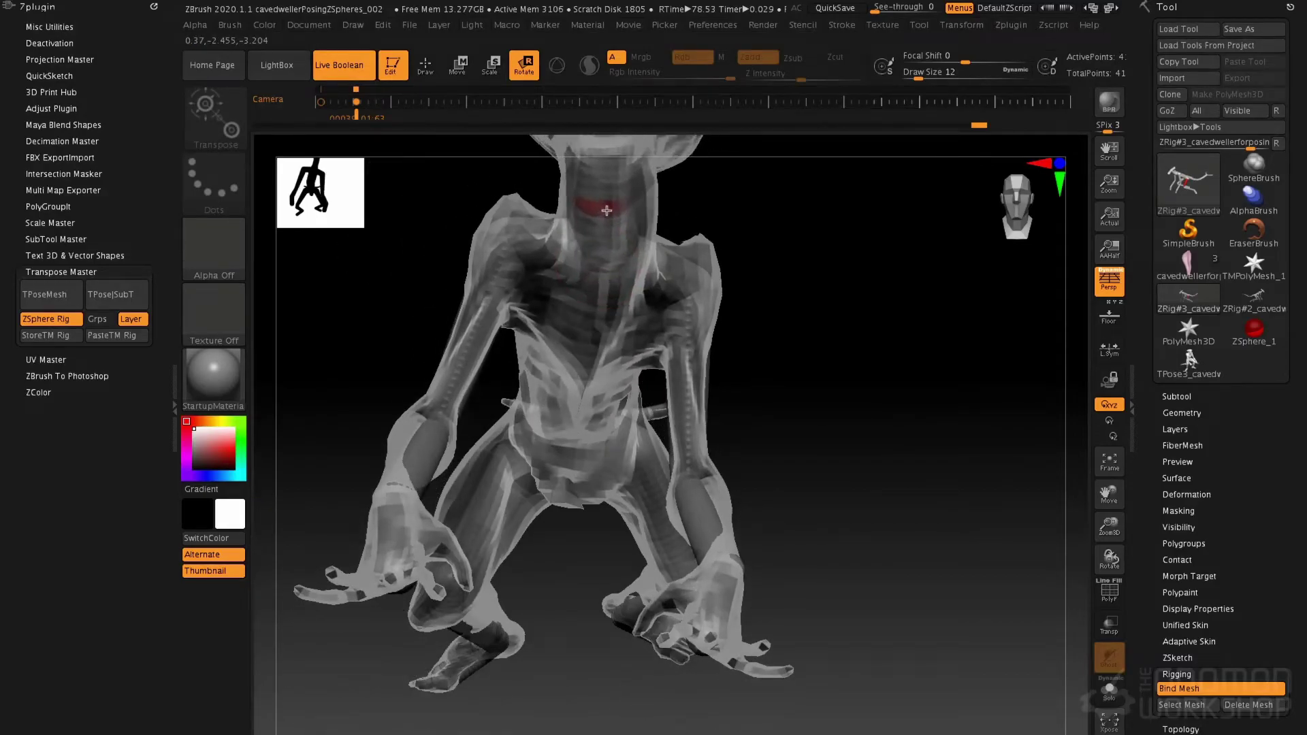
alt+right_drag(607, 210, 632, 322)
drag(631, 245, 770, 166)
drag(767, 210, 441, 472)
- Rotate the arm joints so one arm reaches forward with its hand extended
drag(440, 418, 531, 439)
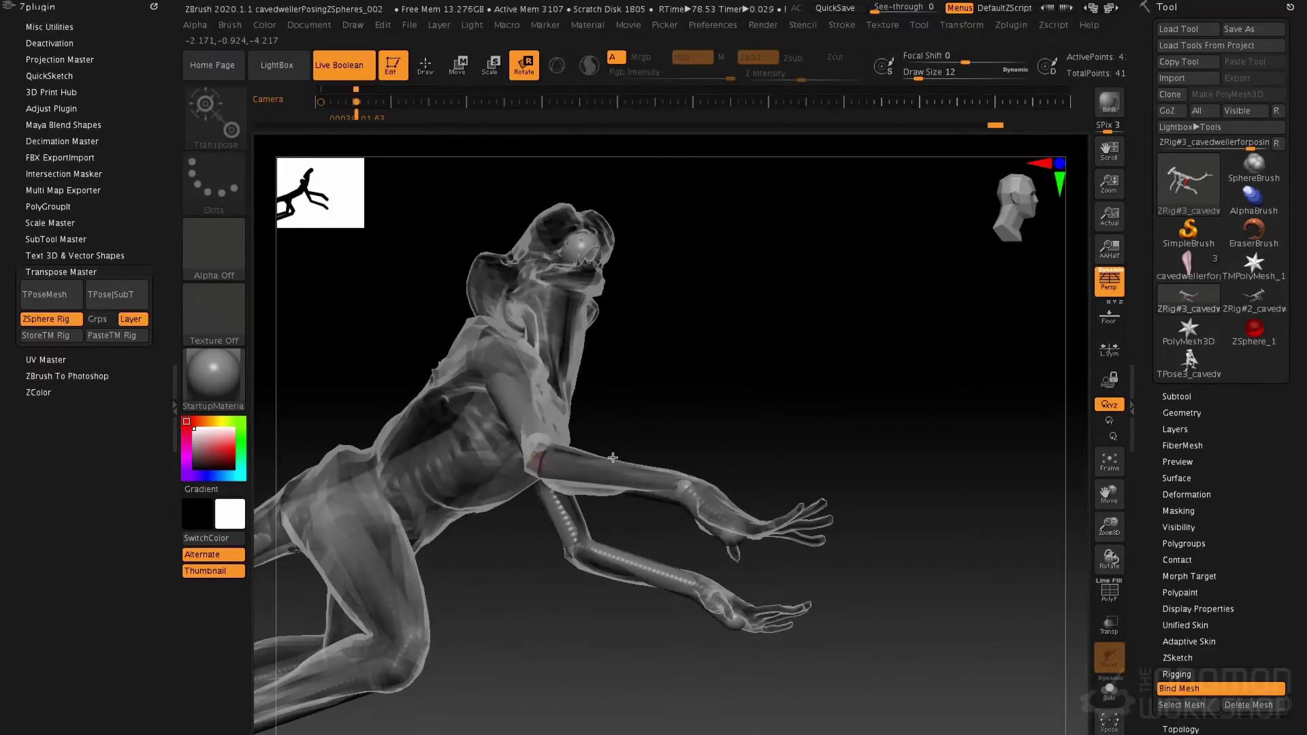
drag(613, 458, 607, 522)
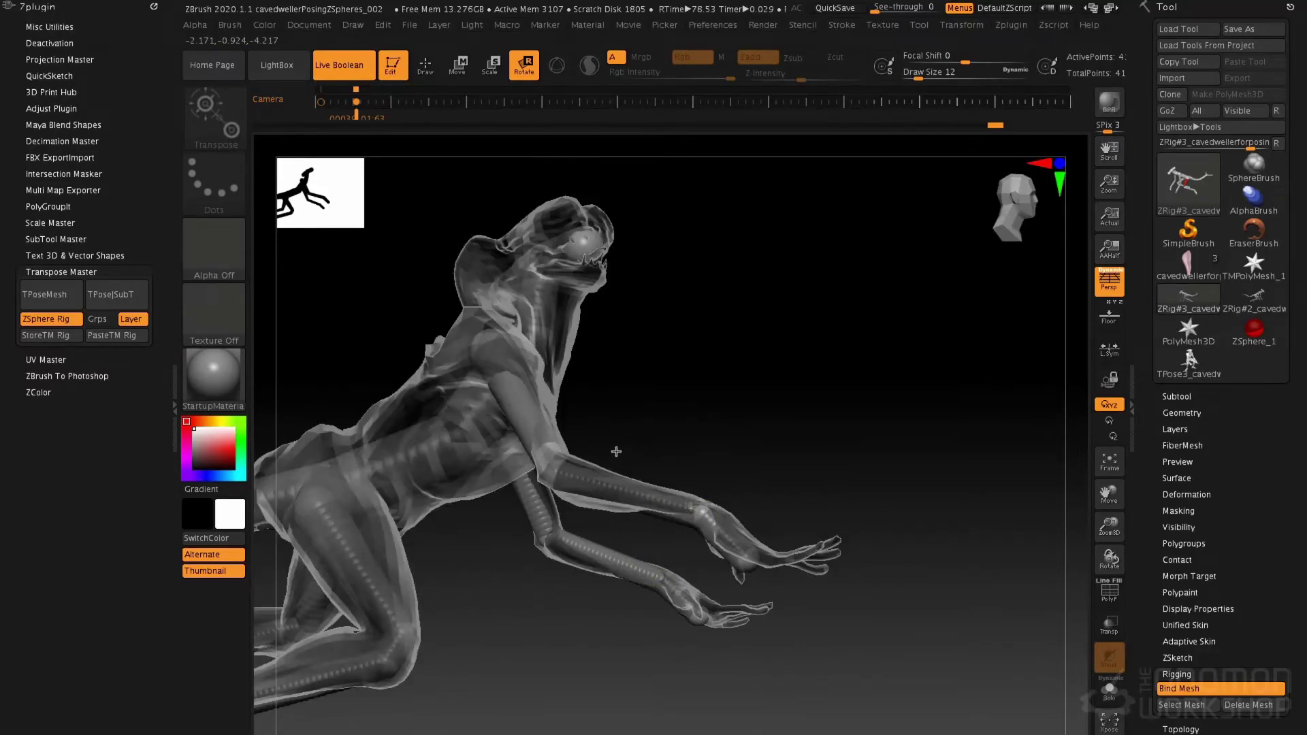
drag(616, 451, 614, 464)
drag(644, 362, 706, 409)
drag(753, 463, 883, 484)
- Rotate the other arm's joints to bring its hand down toward the ground
alt+drag(787, 601, 797, 470)
key(f)
key(f)
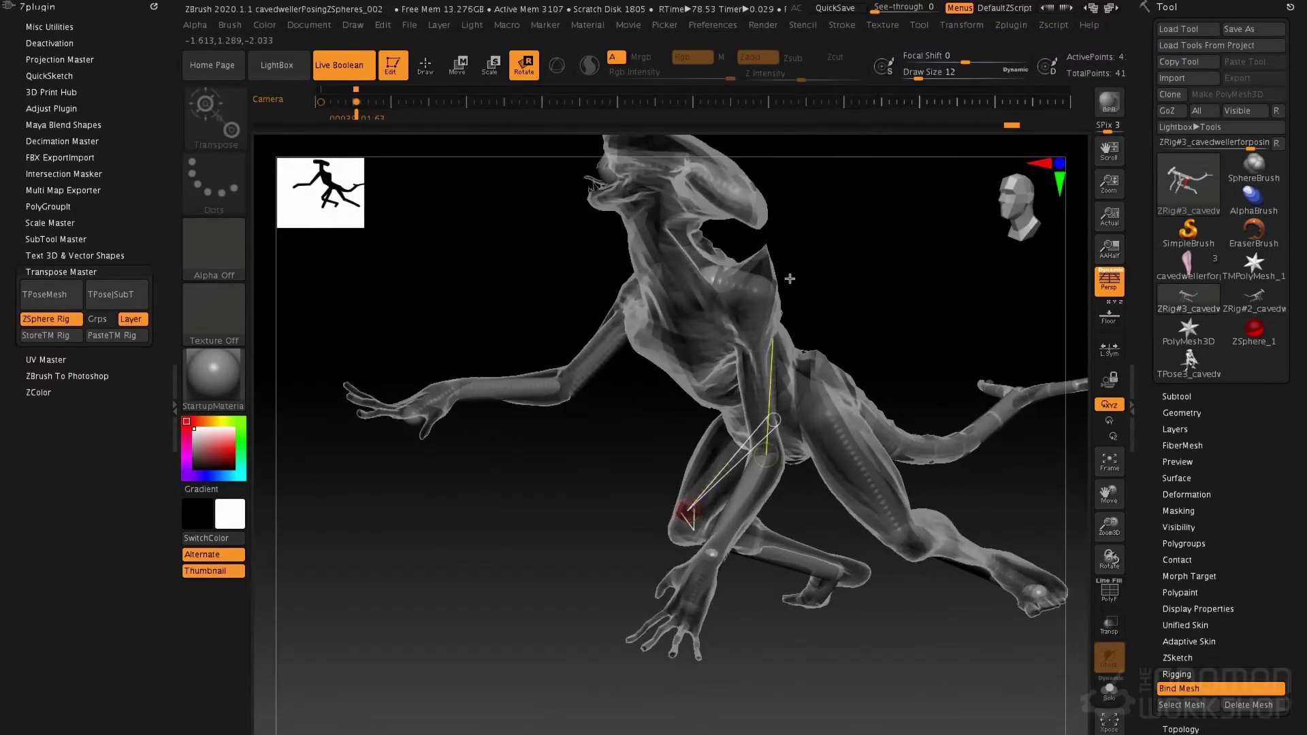
drag(788, 278, 909, 242)
drag(859, 341, 803, 531)
drag(753, 579, 765, 603)
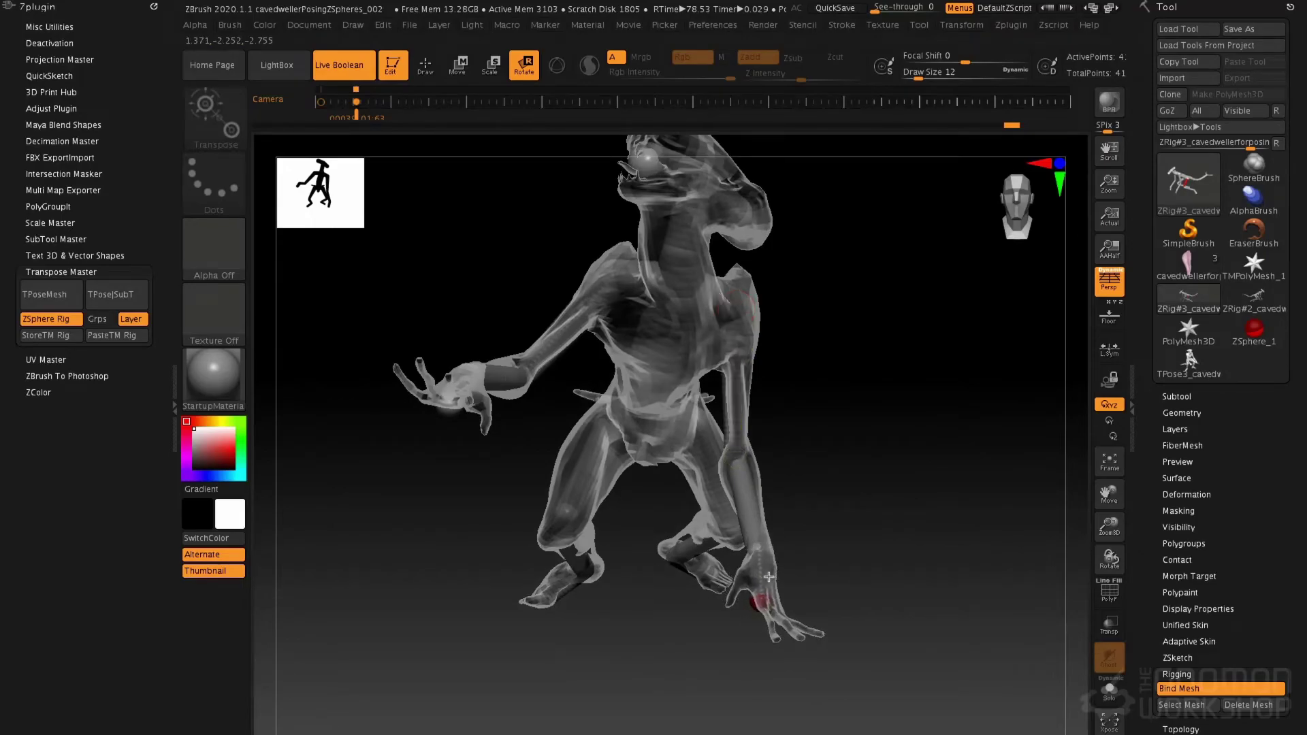
- Return the rig to Draw mode and transfer its pose to the original subtools with a new layer per subtool
key(q)
mouse_move(864, 371)
alt+mouse_down()
mouse_move(868, 429)
mouse_move(846, 397)
mouse_move(870, 374)
mouse_move(896, 382)
mouse_move(829, 377)
mouse_move(852, 370)
alt+mouse_up()
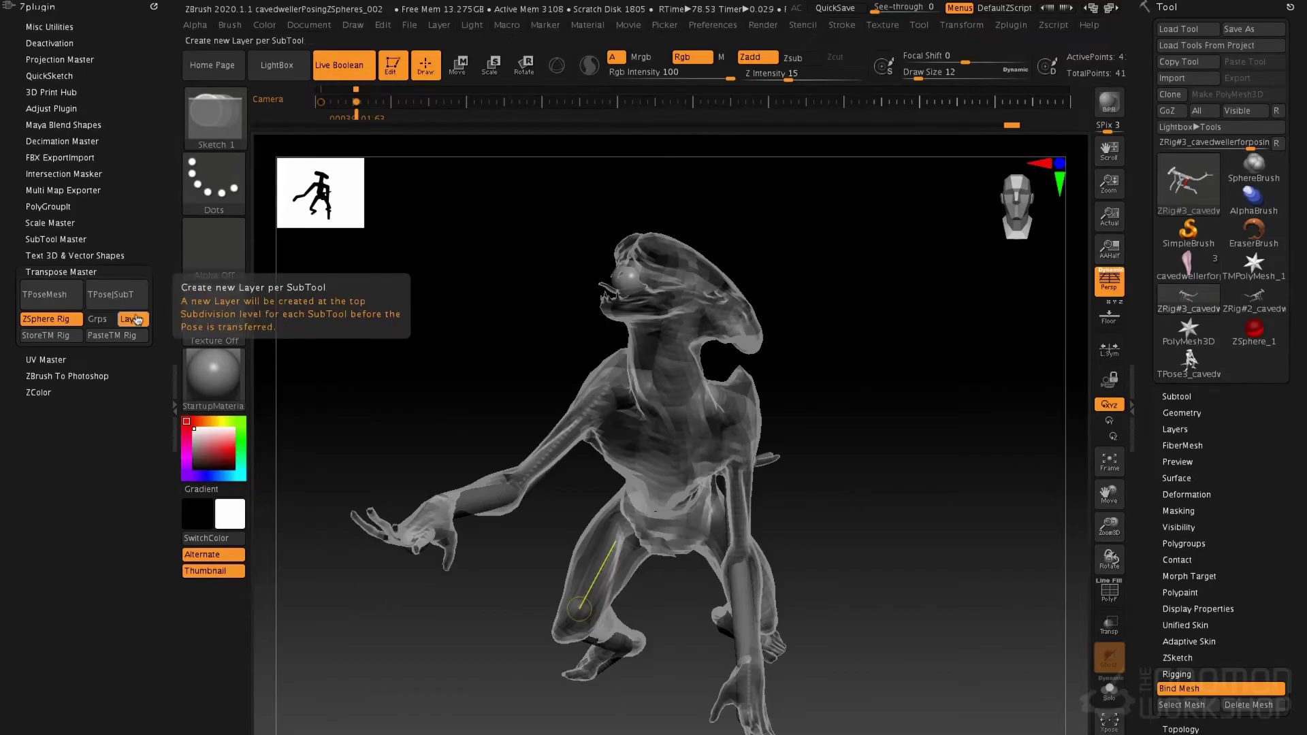
click(126, 294)
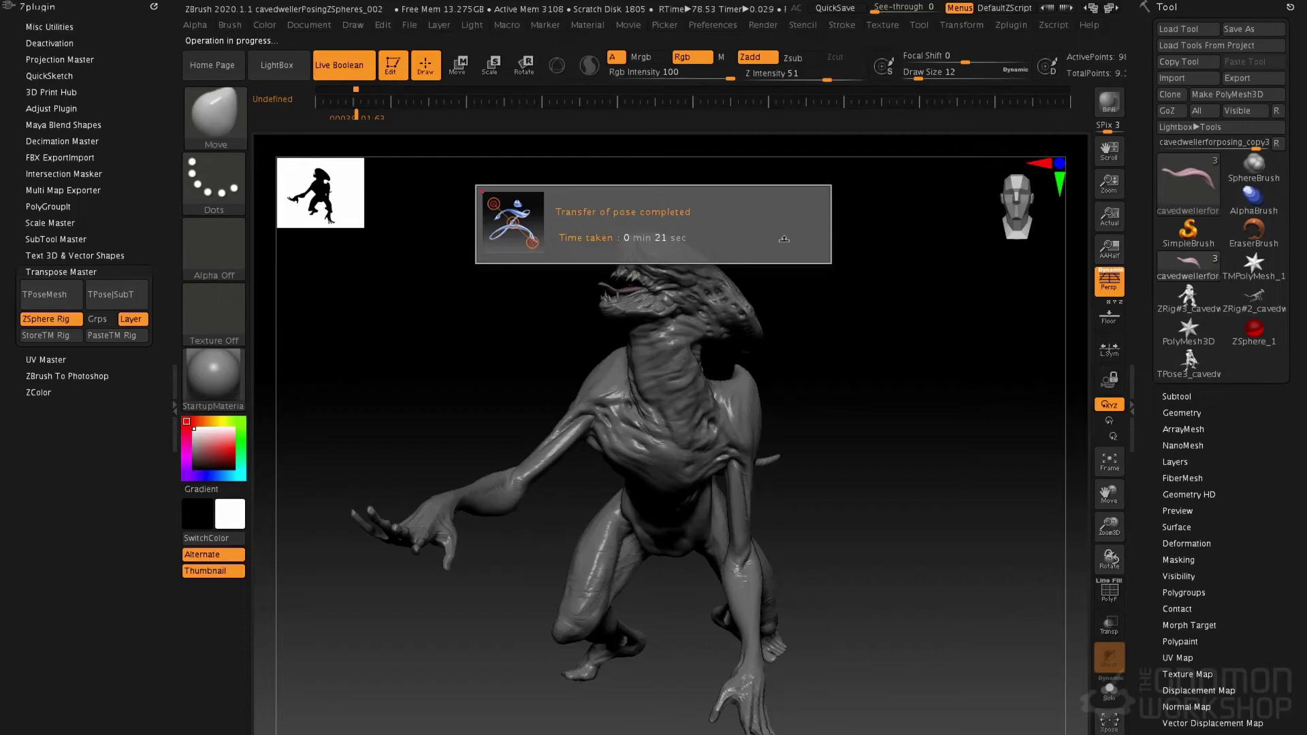
mouse_move(793, 314)
mouse_down()
mouse_move(758, 625)
mouse_move(870, 382)
mouse_move(754, 273)
mouse_move(772, 305)
mouse_up()
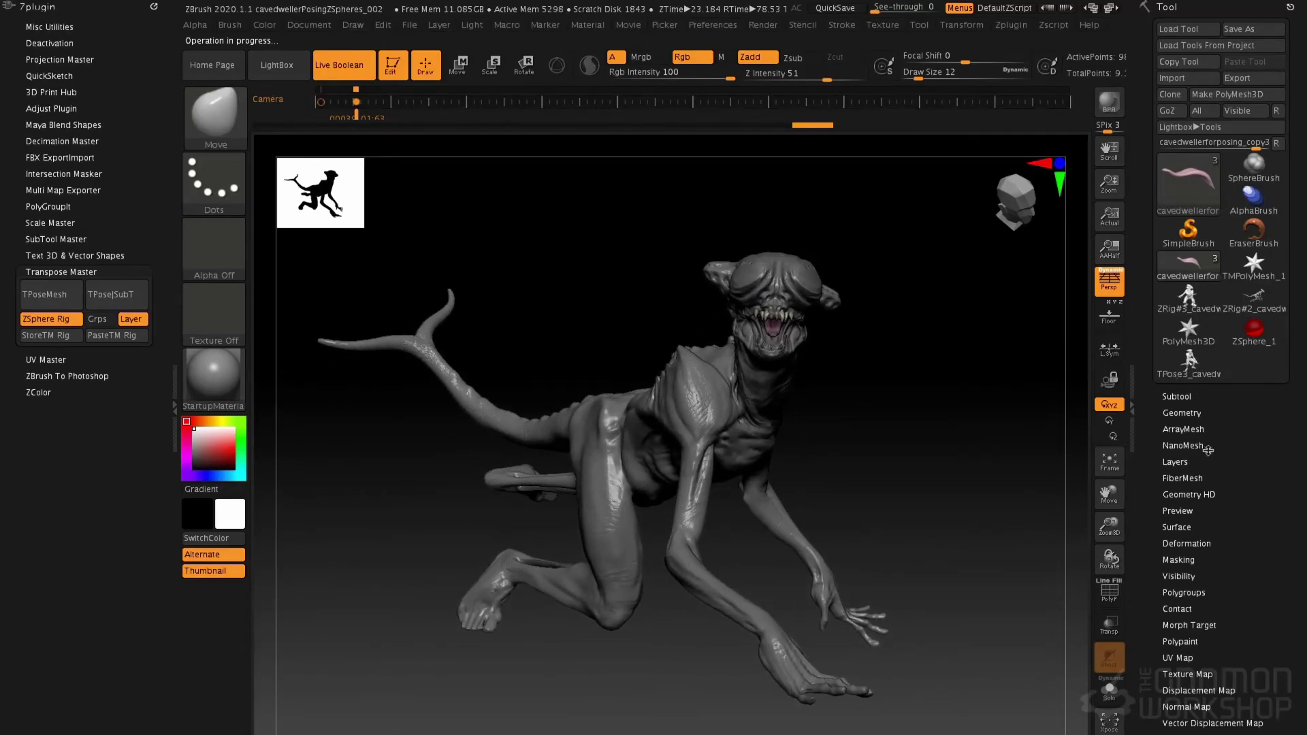
- Turn the tongue subtool's pose layer off and back on to preview its effect
click(1187, 461)
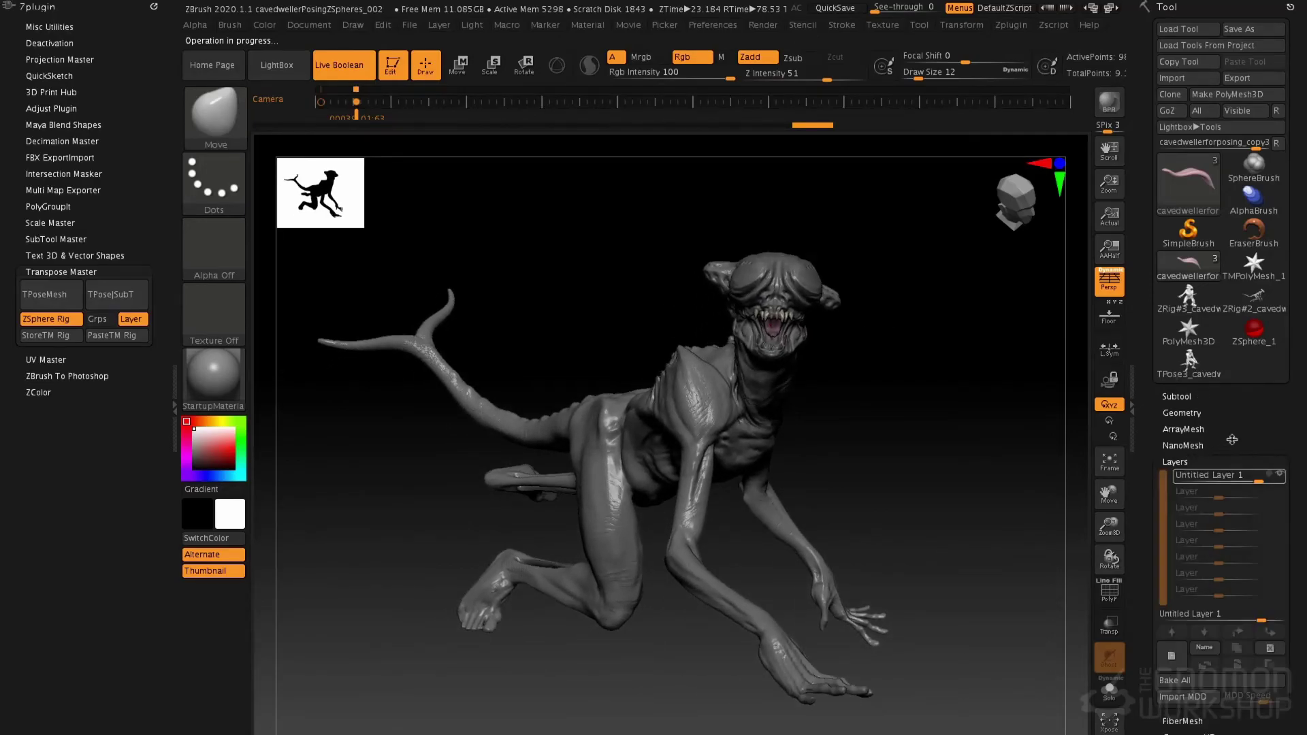
click(1280, 475)
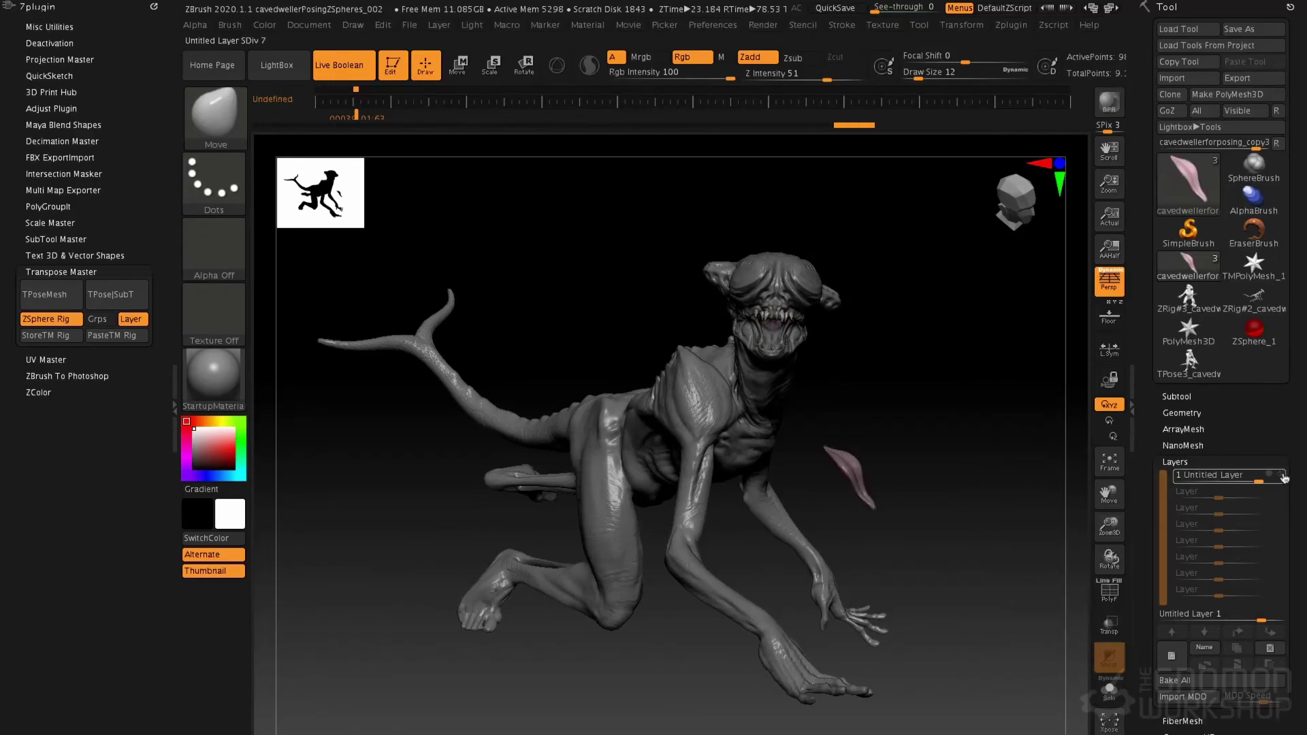
click(1281, 476)
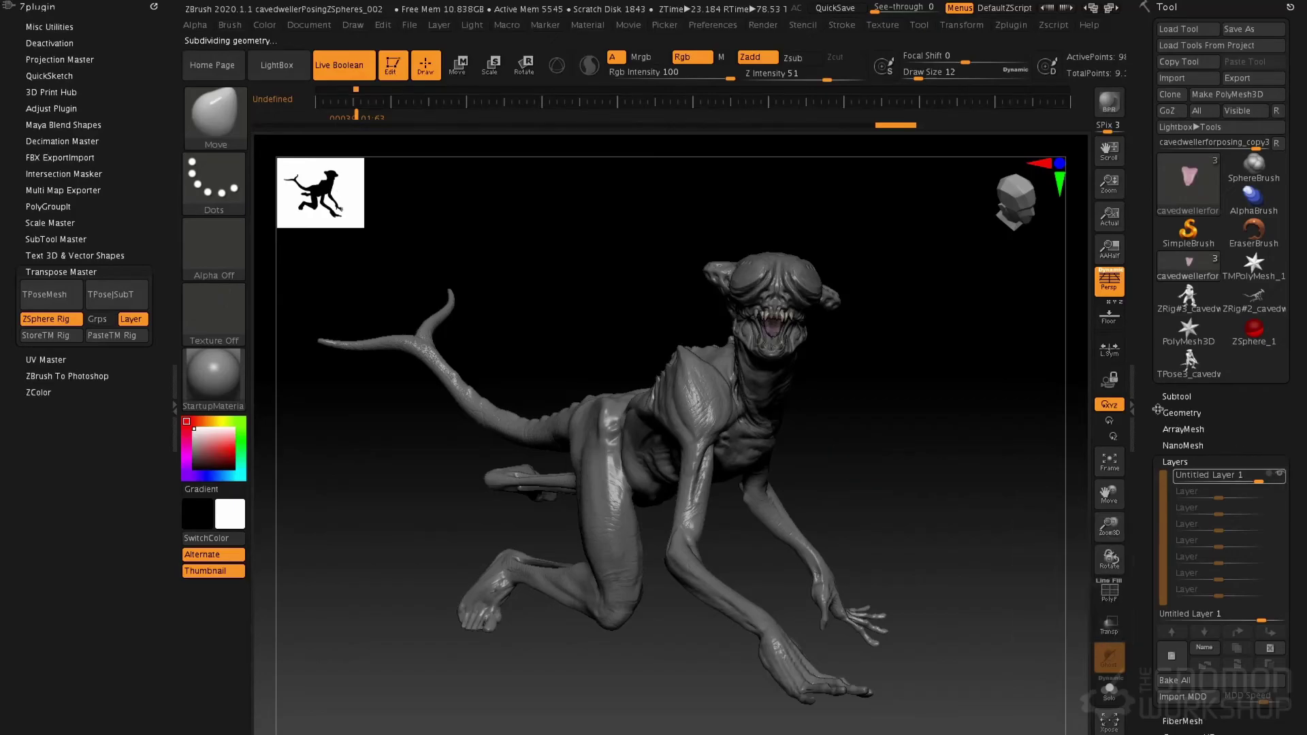
- Make the body the active subtool and toggle its pose layer off and on to compare the original and posed body
click(738, 436)
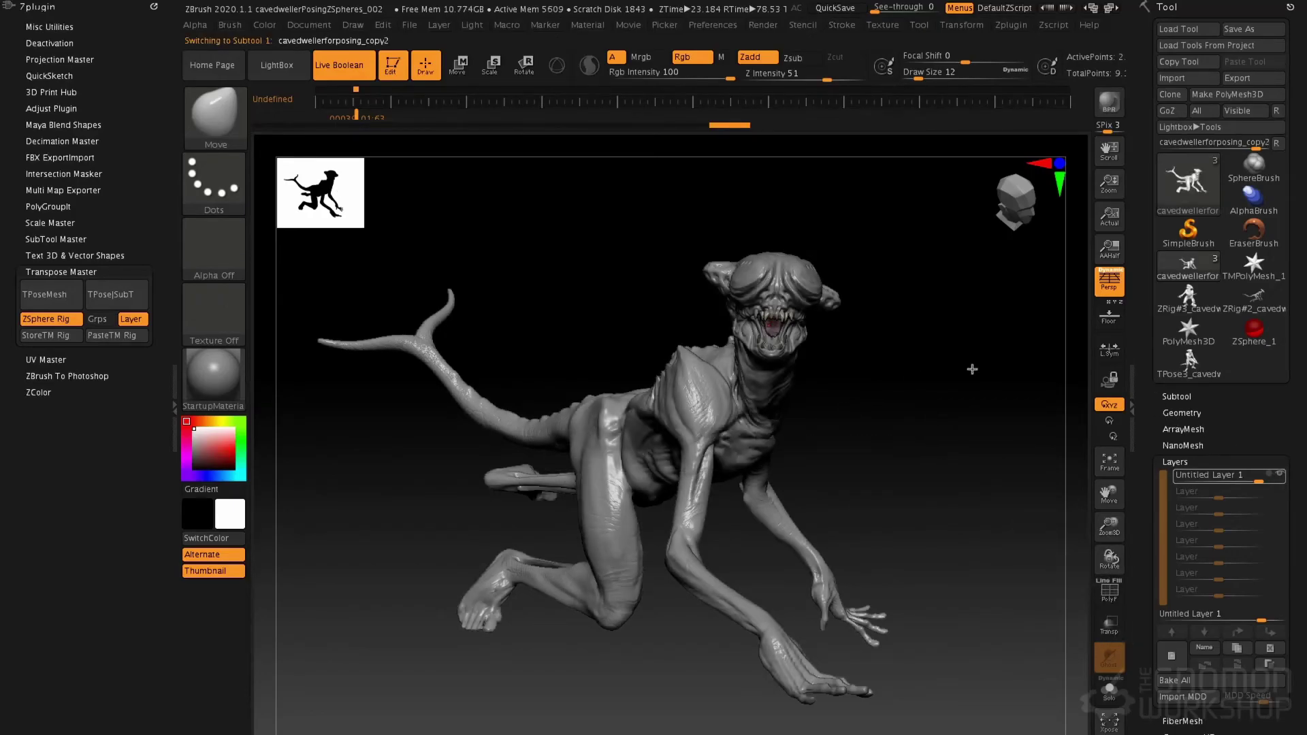
click(1190, 396)
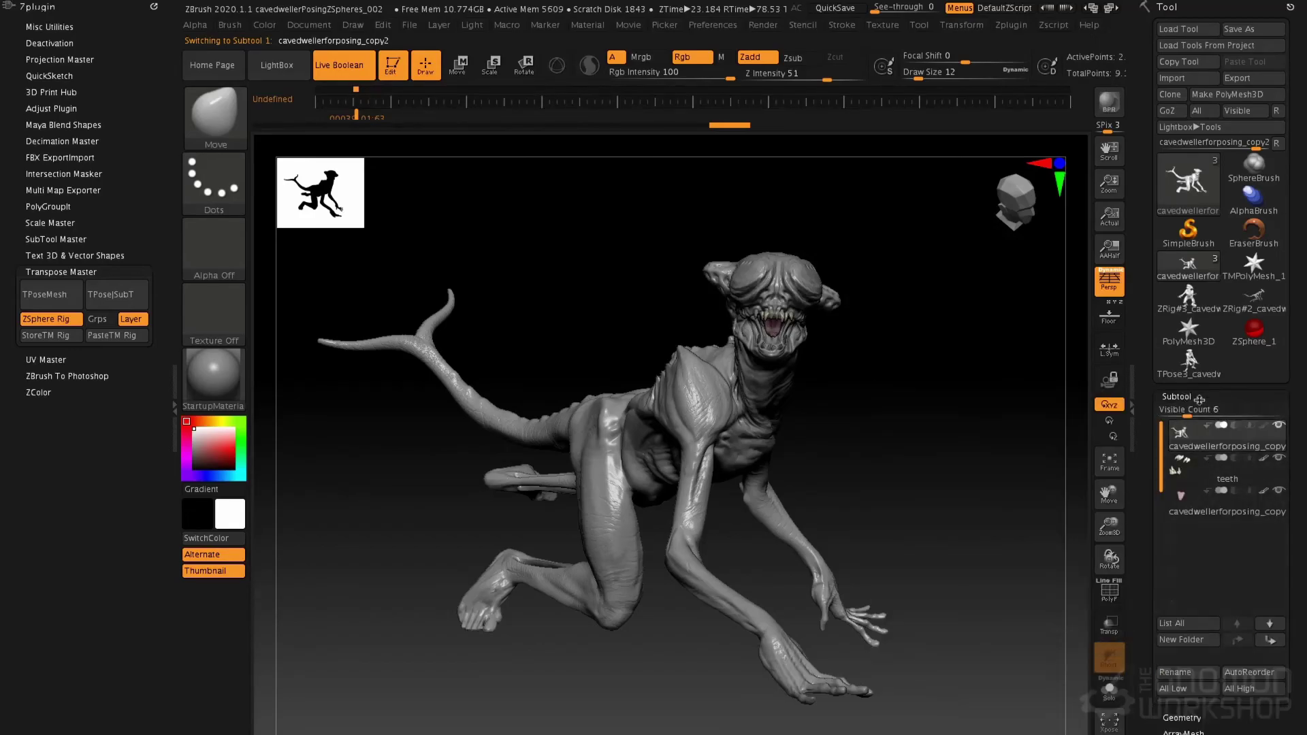
click(1191, 397)
click(1196, 462)
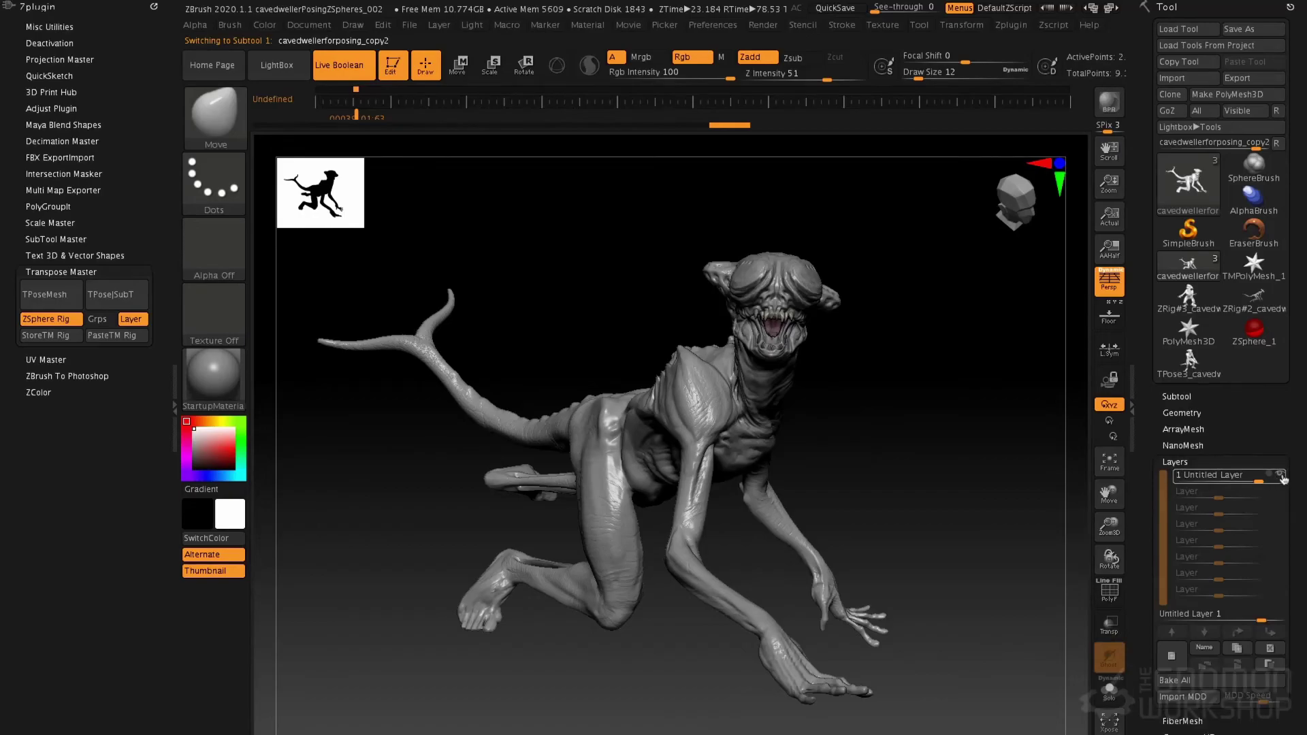
click(1280, 479)
mouse_move(987, 442)
mouse_down()
mouse_move(822, 486)
mouse_move(857, 494)
mouse_up()
alt+drag(904, 598, 870, 519)
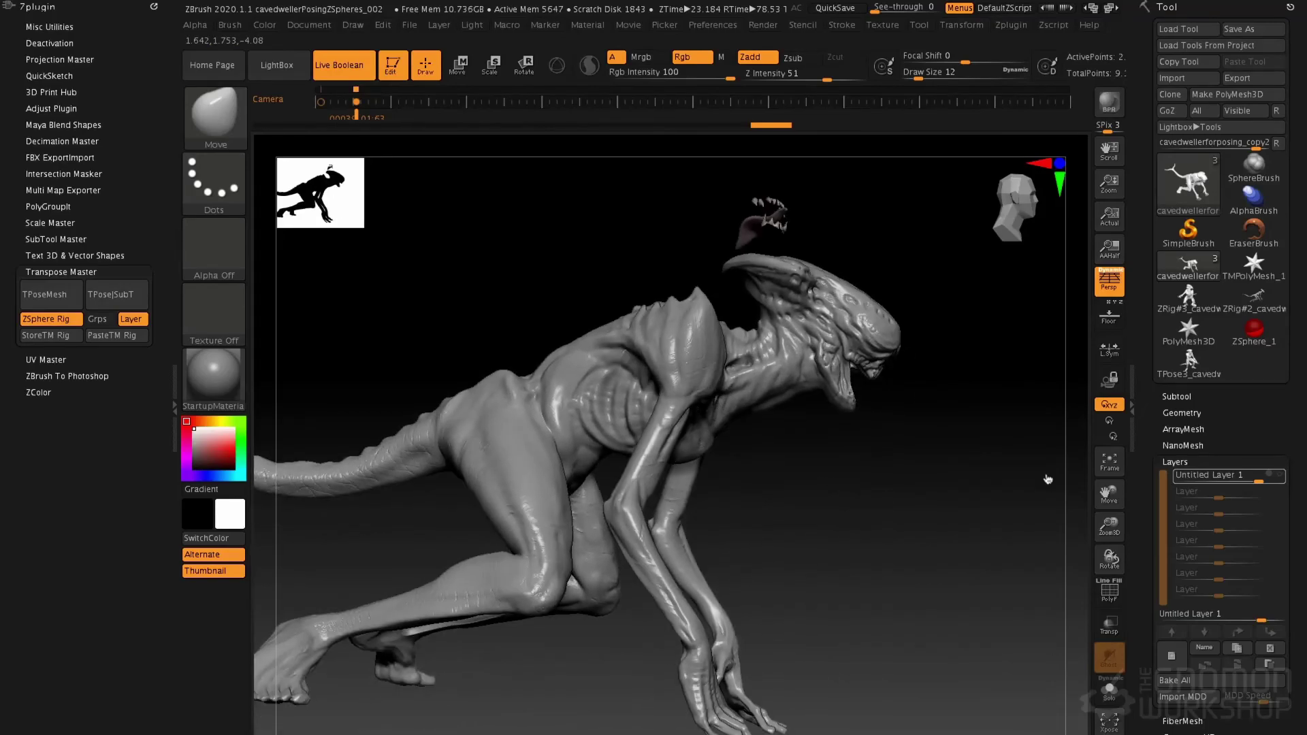
click(1281, 479)
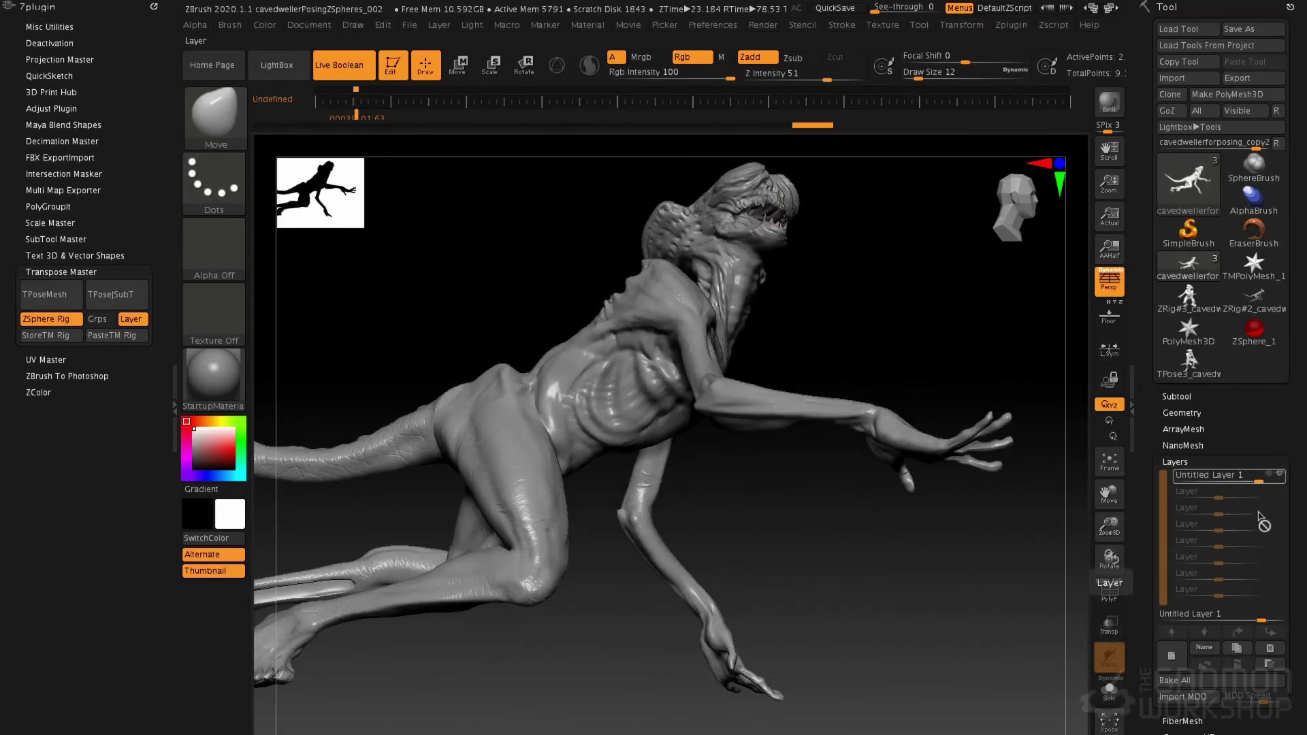
mouse_move(875, 564)
mouse_down()
mouse_move(855, 435)
mouse_move(856, 481)
mouse_move(830, 481)
mouse_move(897, 419)
mouse_move(904, 442)
mouse_move(977, 459)
mouse_move(877, 395)
mouse_move(890, 429)
mouse_move(932, 424)
mouse_move(975, 449)
mouse_move(960, 493)
mouse_move(960, 476)
mouse_up()
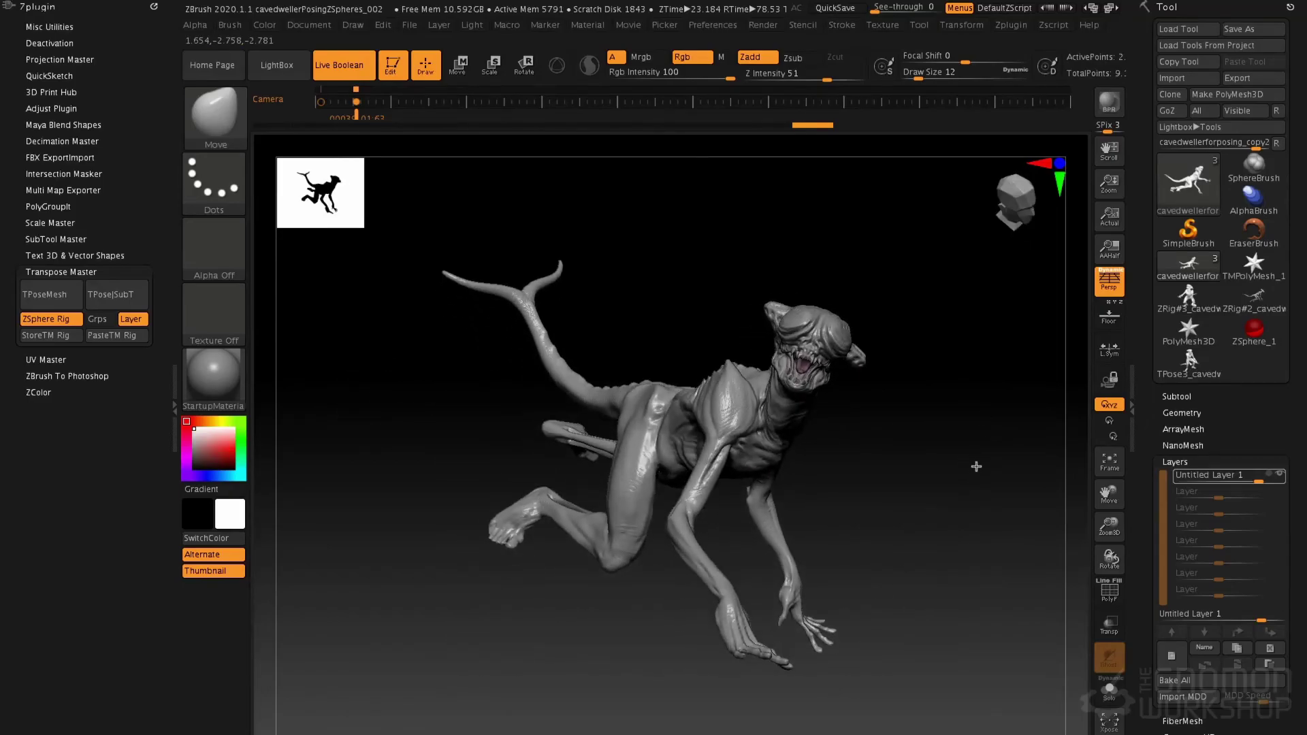